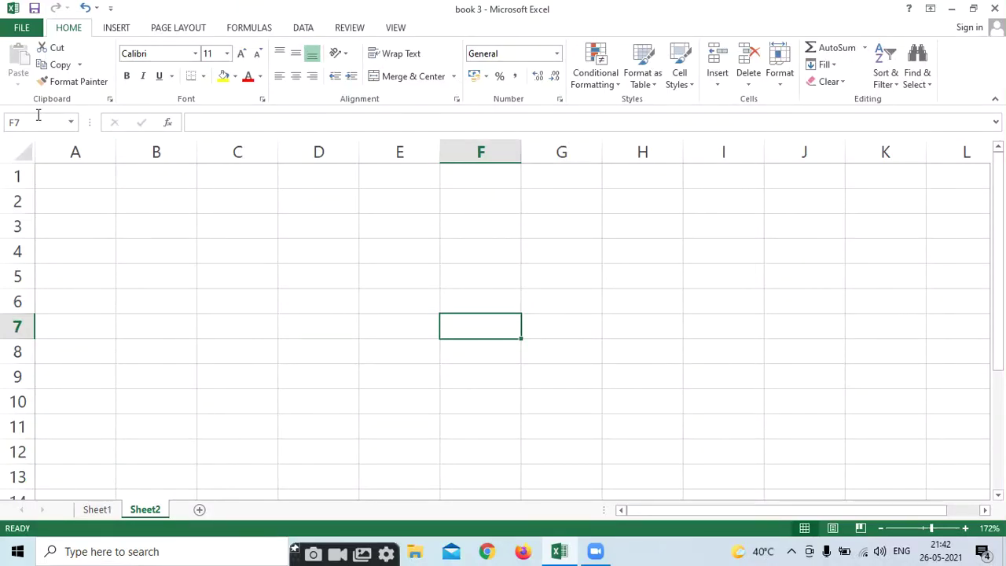
Step: Show the Insert ribbon commands for the empty Sheet2 of book 3
click(114, 27)
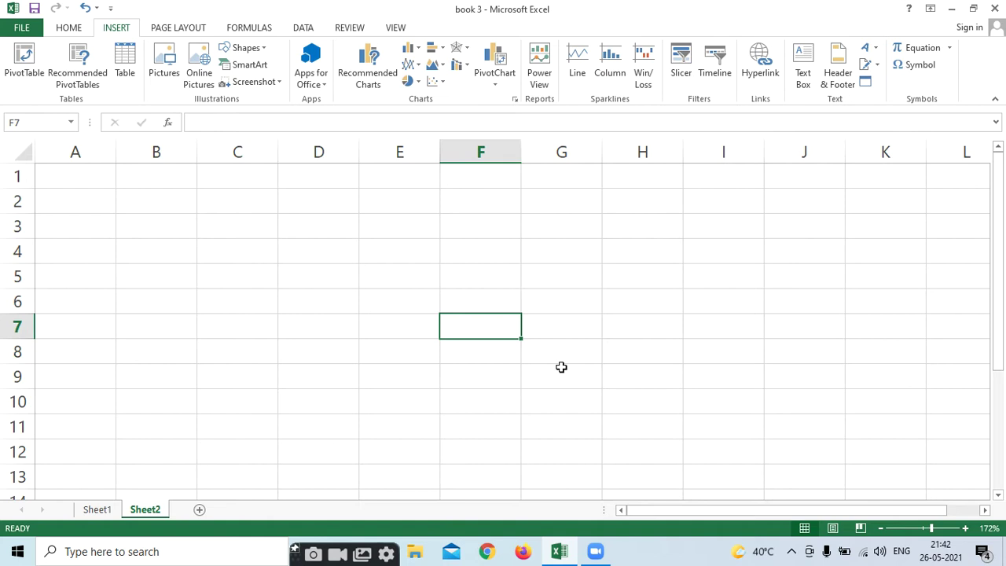
Step: Enter 'abc' in cell F7 and hyperlink it to word document.docx on the Desktop
text(an)
key(BackSpace)
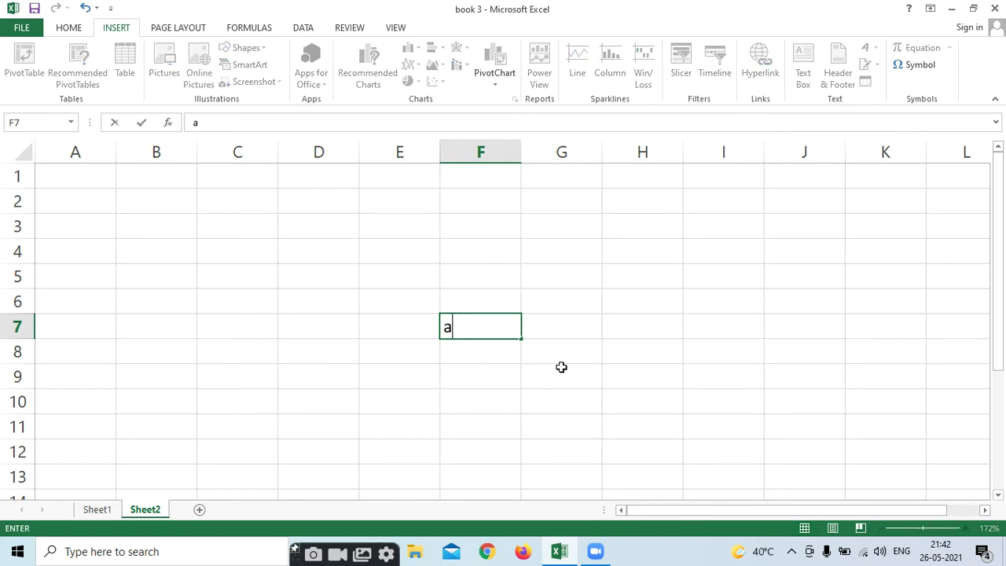
text(bc)
click(627, 366)
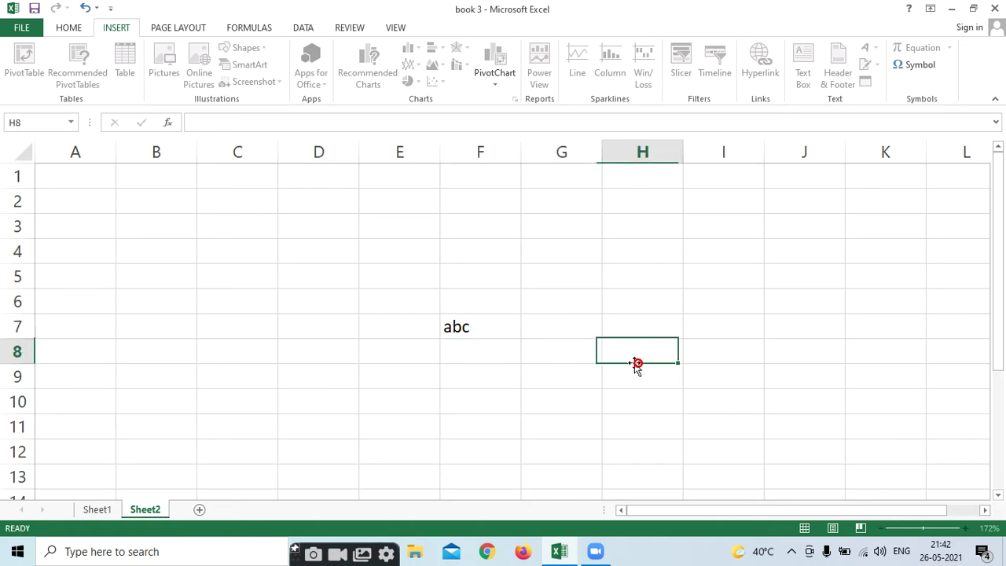
click(479, 326)
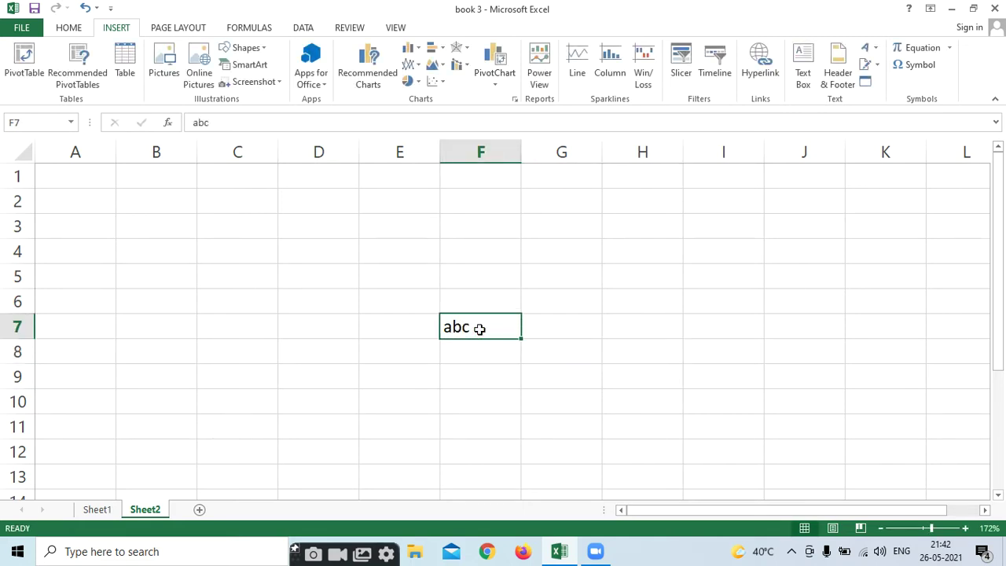
click(770, 79)
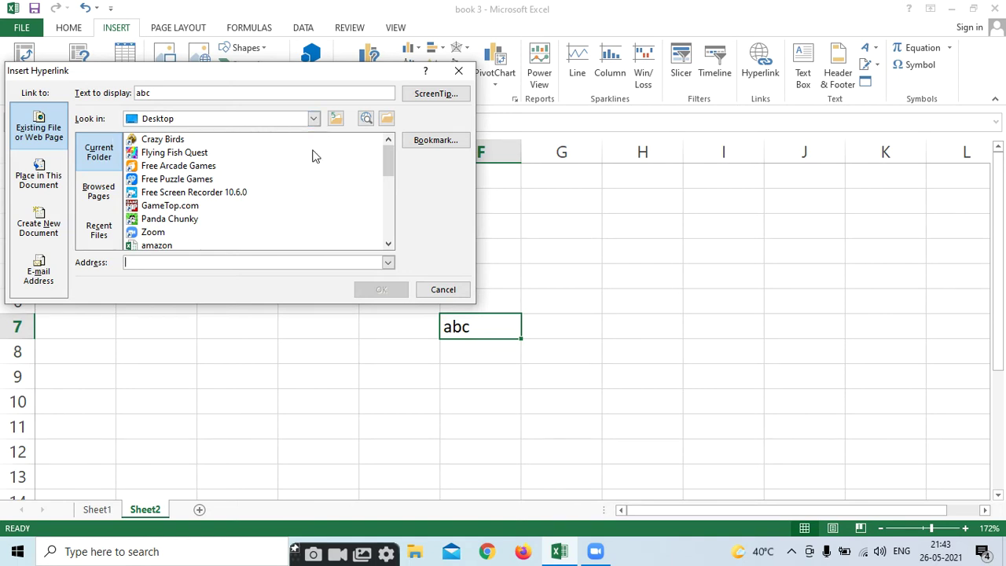
drag(390, 155, 407, 227)
click(175, 232)
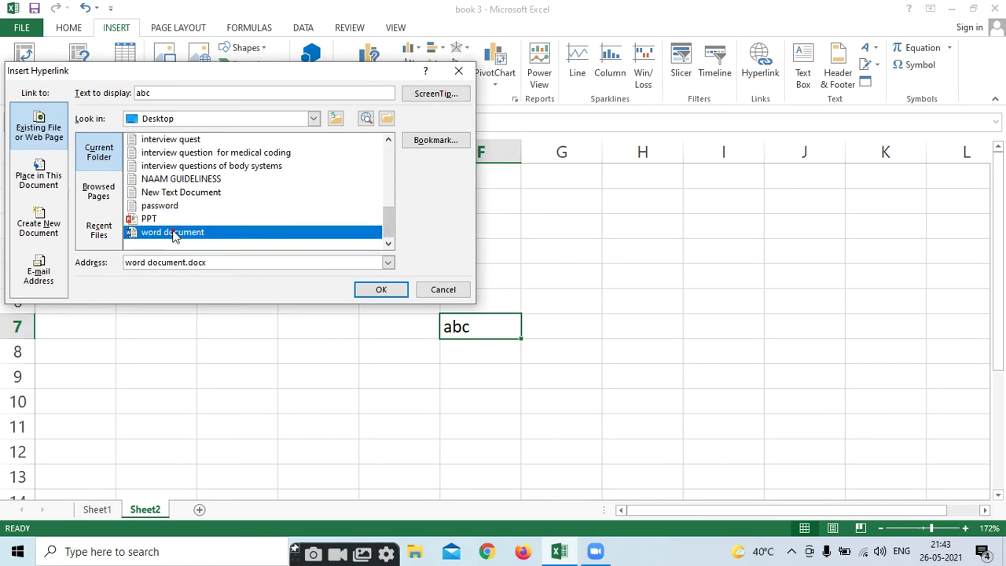
click(365, 293)
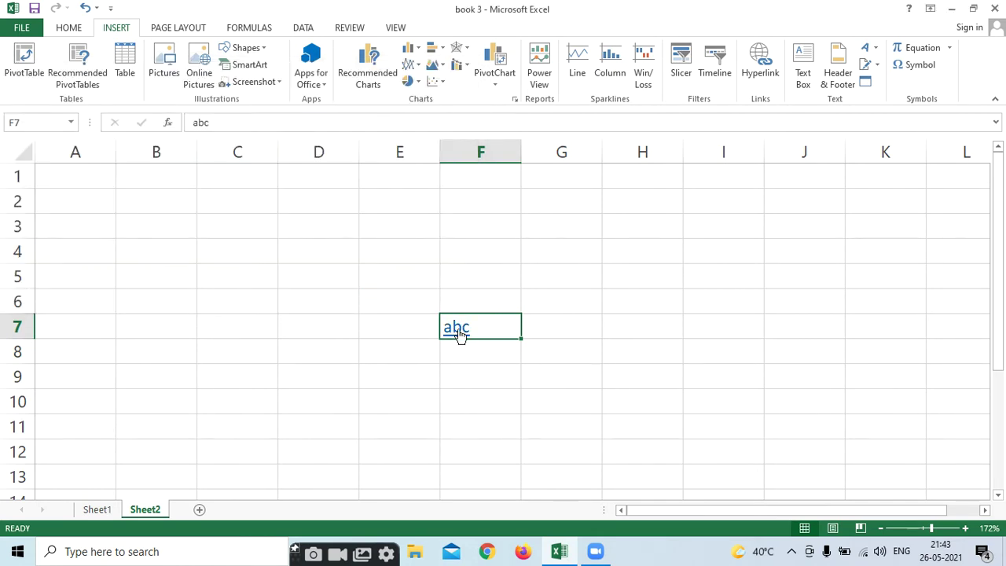
mouse_move(460, 334)
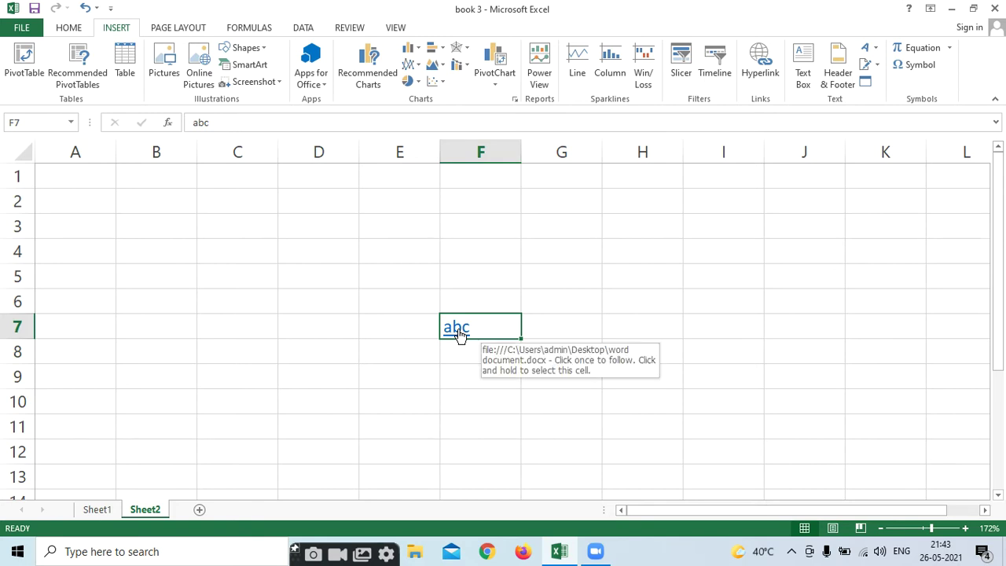
click(458, 333)
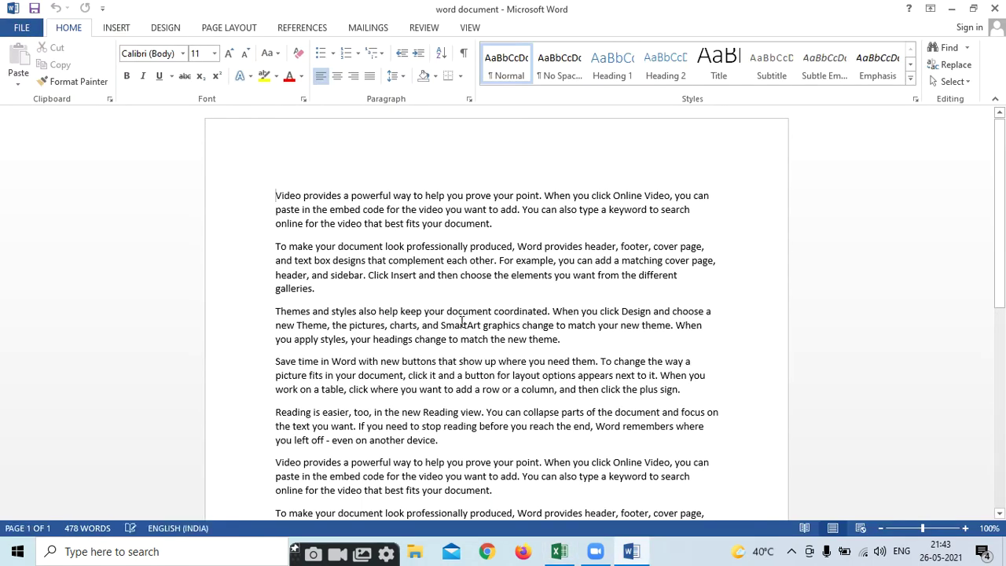
click(997, 15)
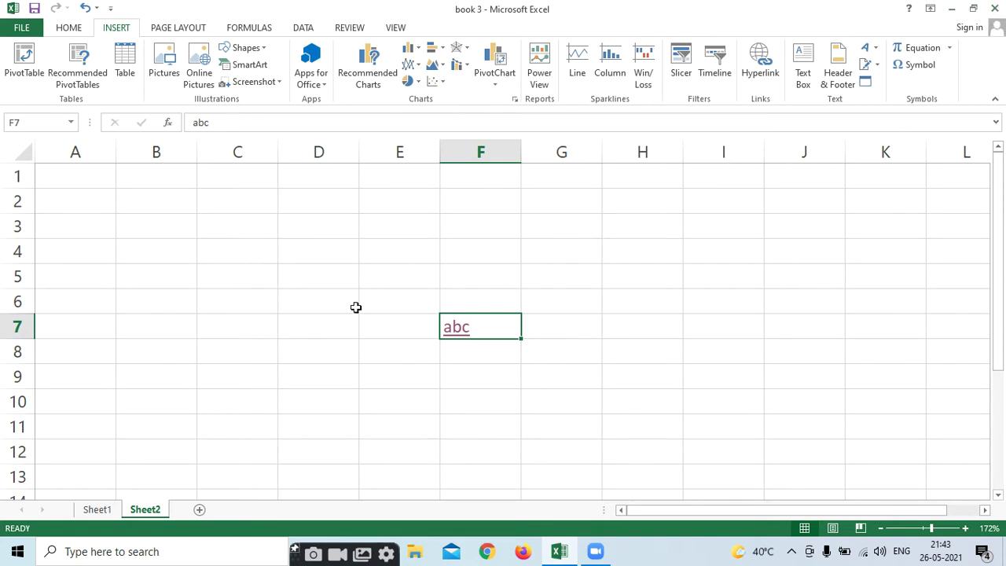
Step: Enter 'design' in cell H6 and hyperlink it to word document.docx on the Desktop
click(644, 307)
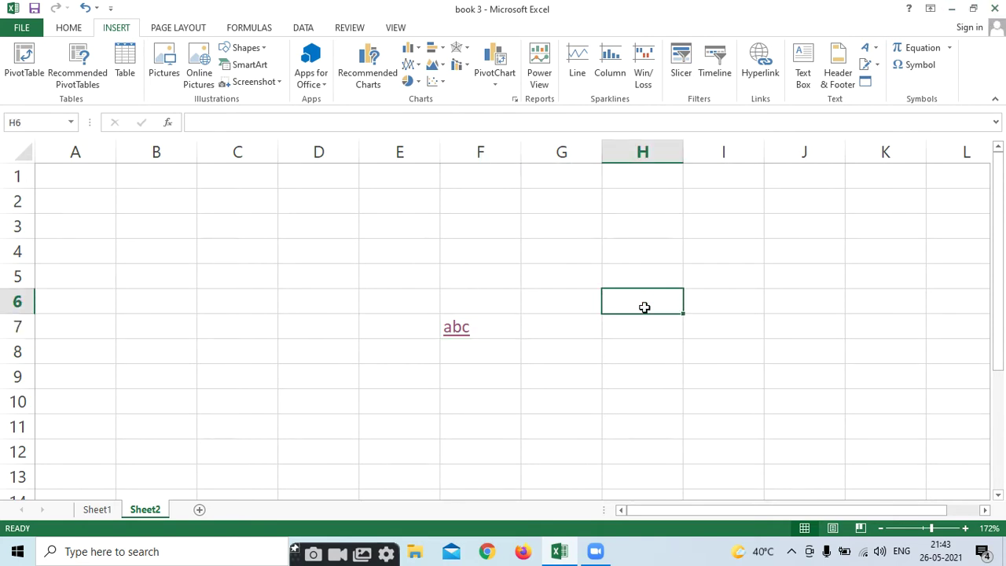
text(xy)
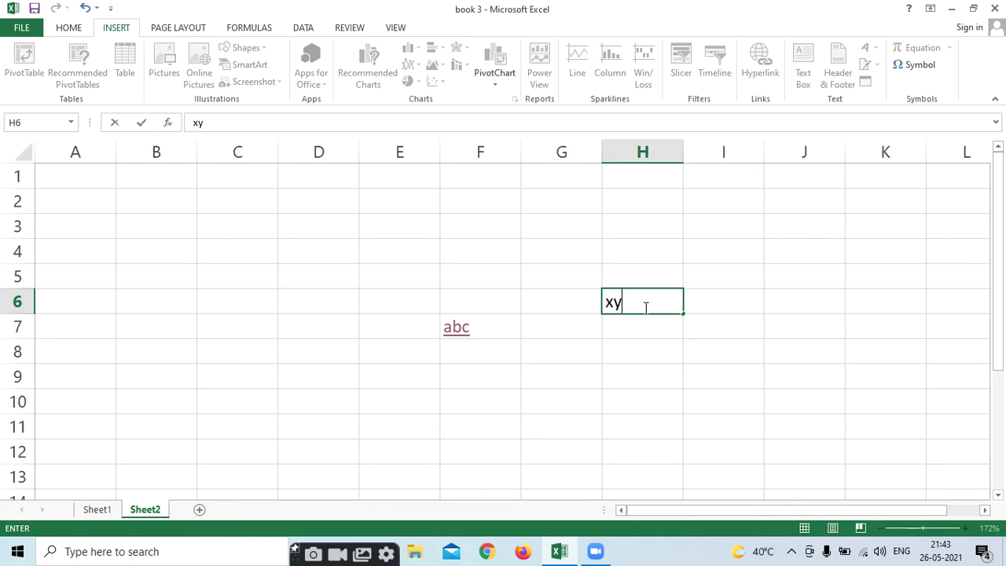
text(z)
key(BackSpace)
key(BackSpace)
key(BackSpace)
text(desig)
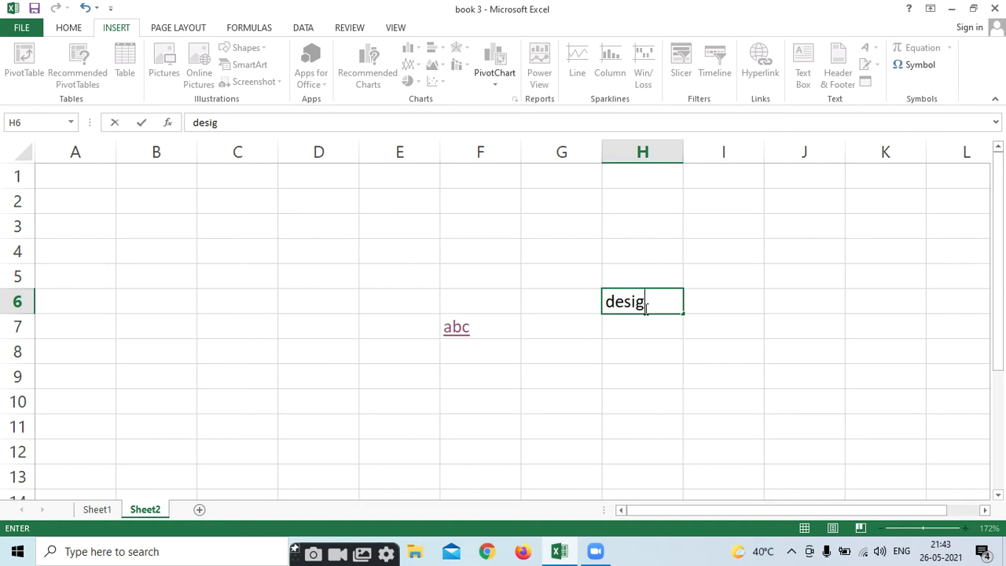
text(n)
click(676, 377)
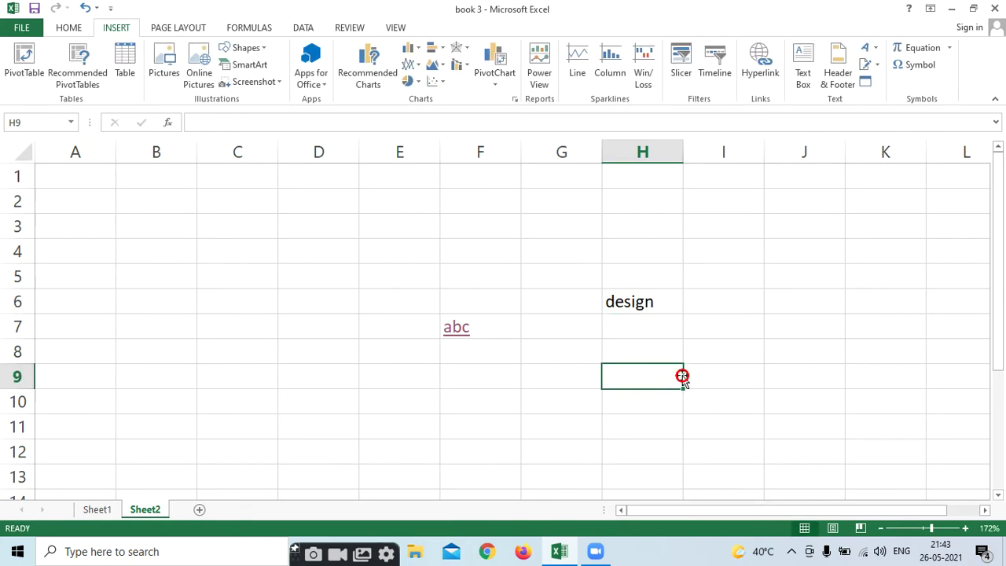
click(641, 305)
click(759, 59)
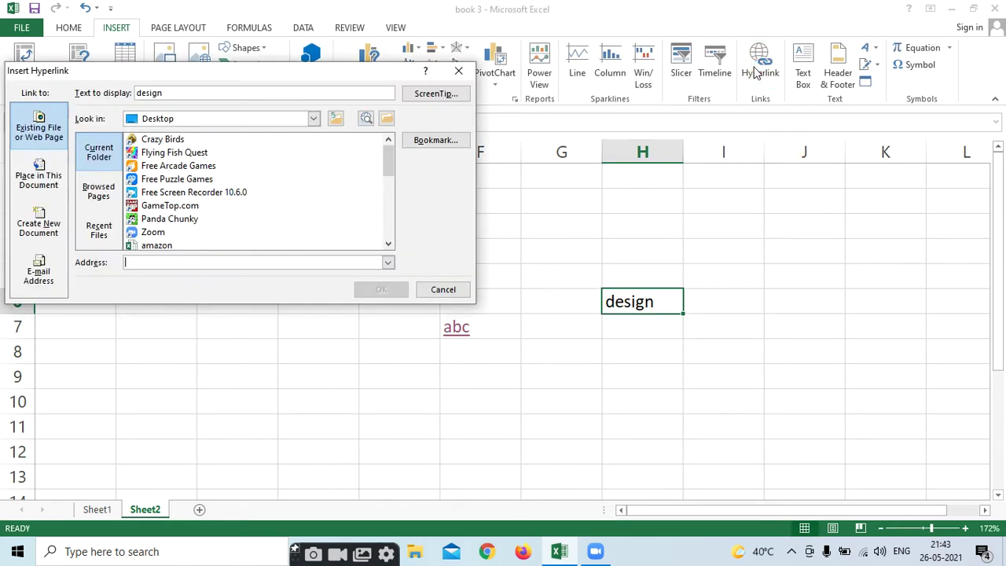
drag(385, 165, 391, 230)
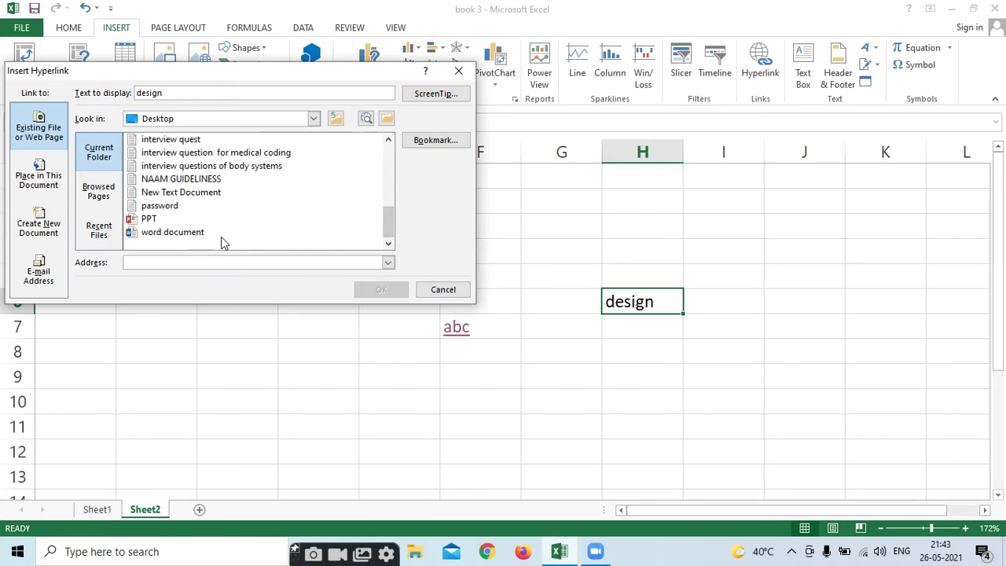
click(157, 232)
click(379, 290)
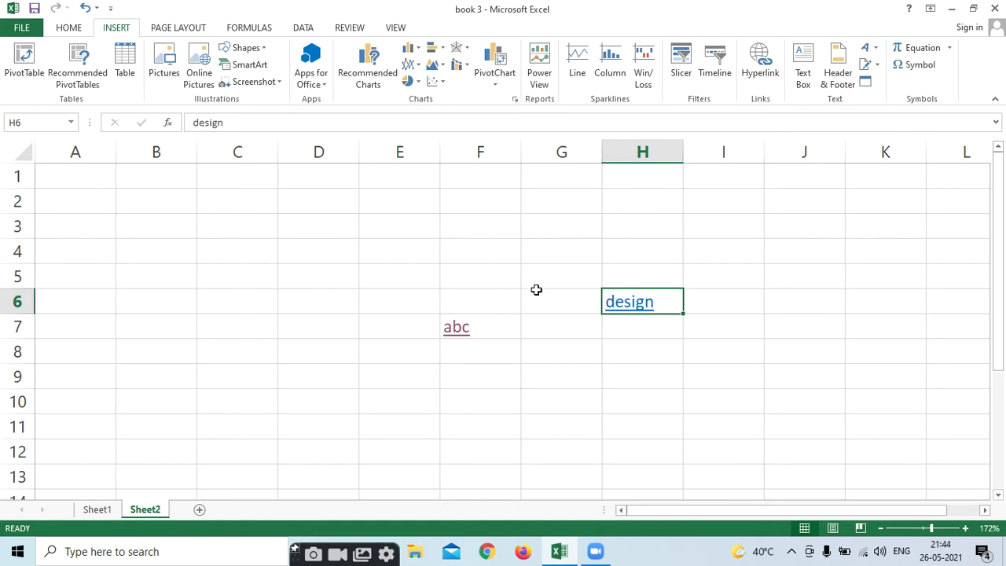
Step: Follow the design hyperlink to open word document in Word, then close it
click(612, 302)
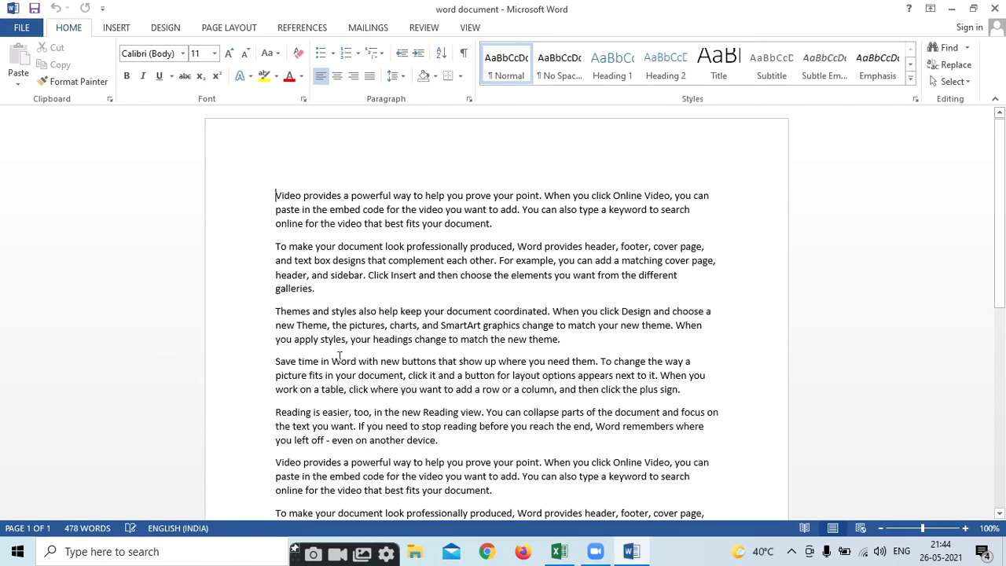
click(994, 9)
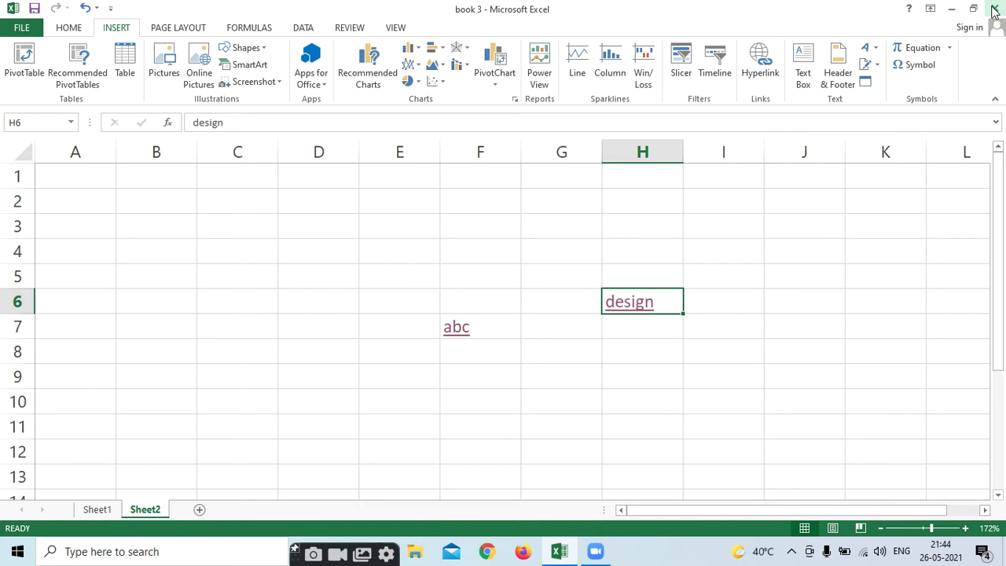
Step: Close the Excel workbook and open word document from the desktop
click(994, 10)
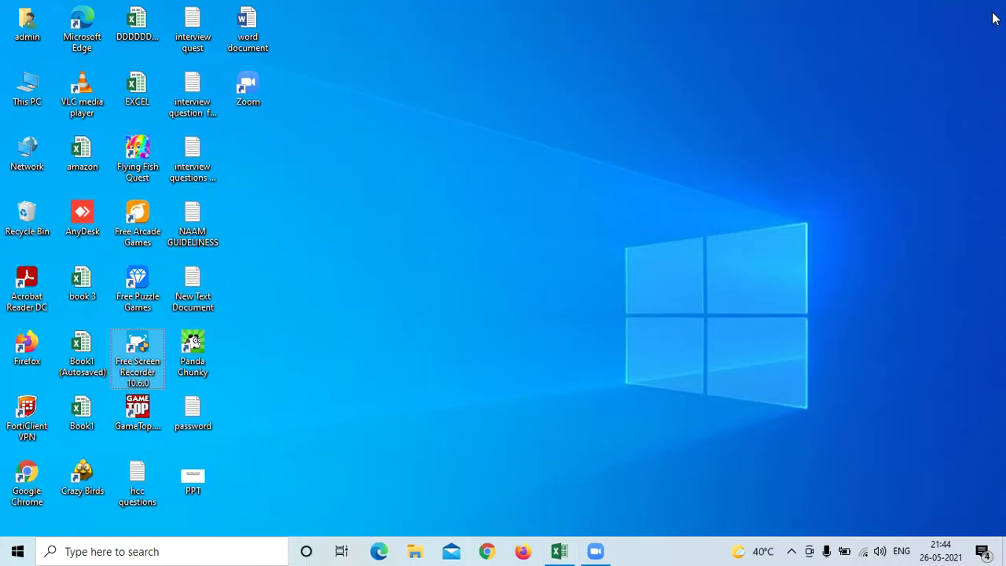
click(244, 30)
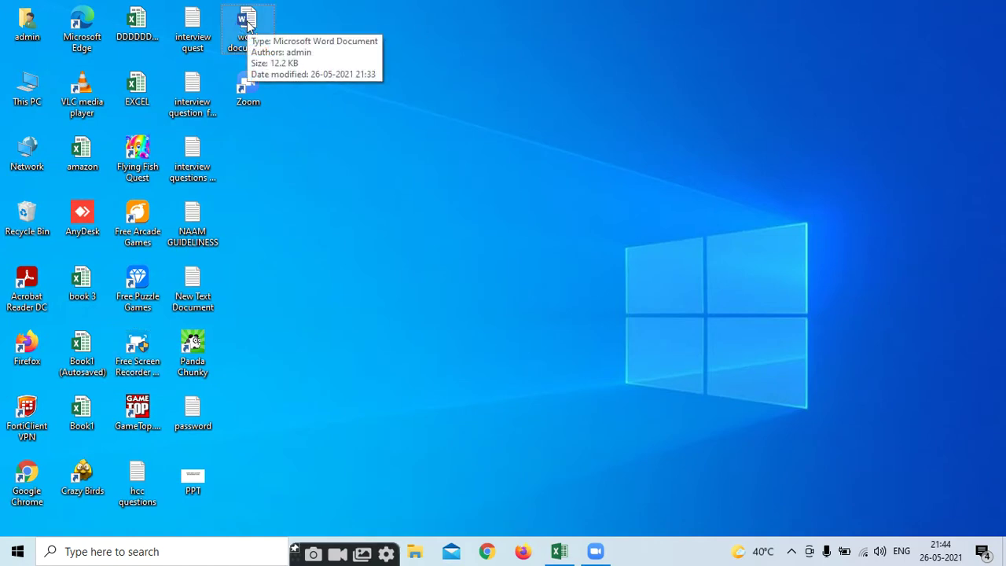
double_click(247, 26)
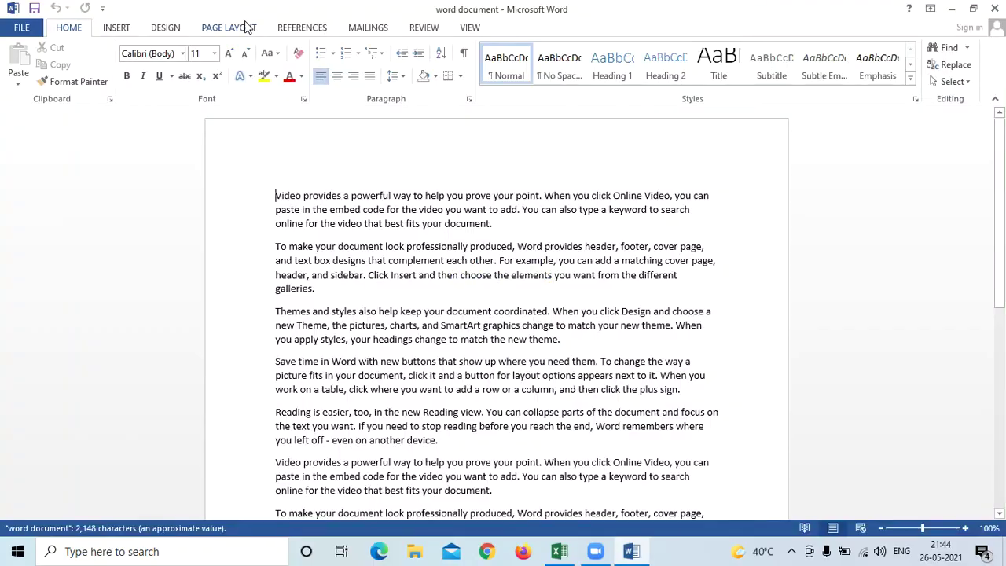
Step: Give the first two paragraphs an outlined text effect and teal highlight, then close Word
click(271, 195)
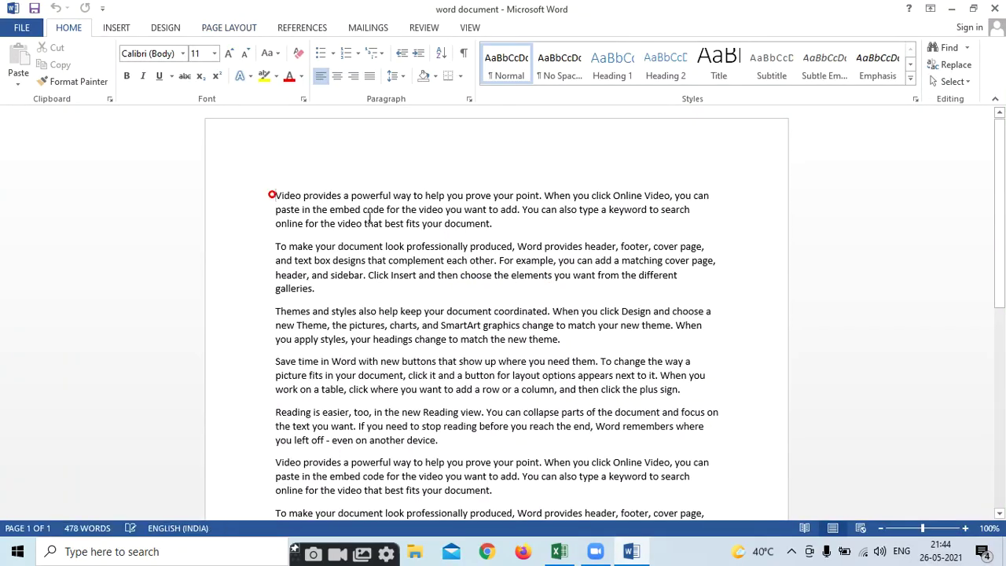
drag(370, 217, 613, 286)
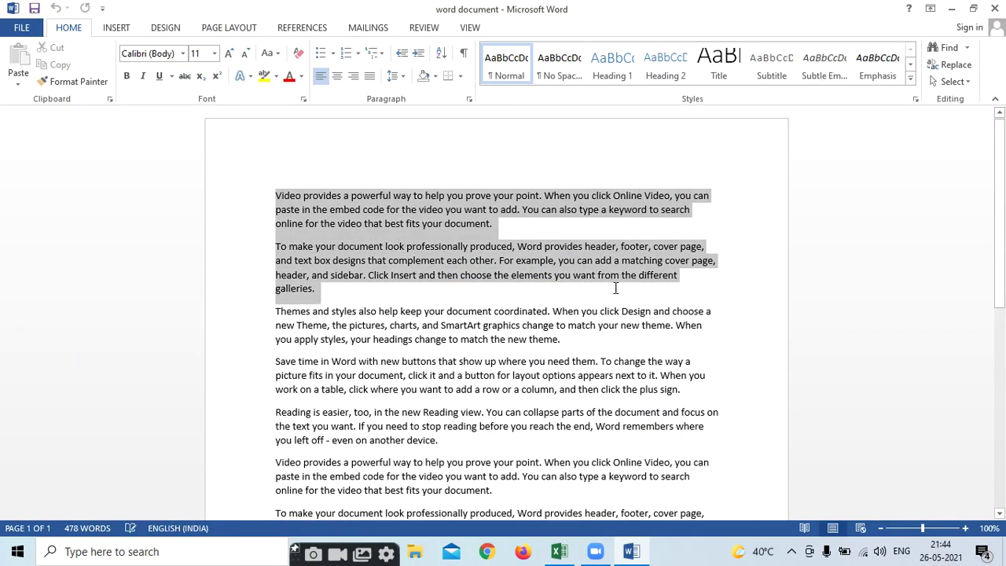
click(249, 78)
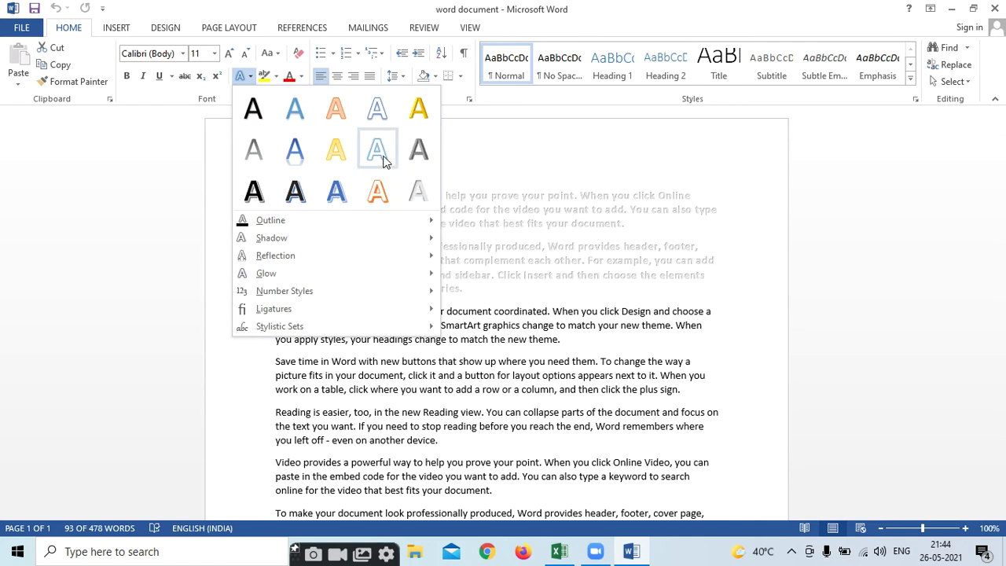
click(384, 160)
click(276, 77)
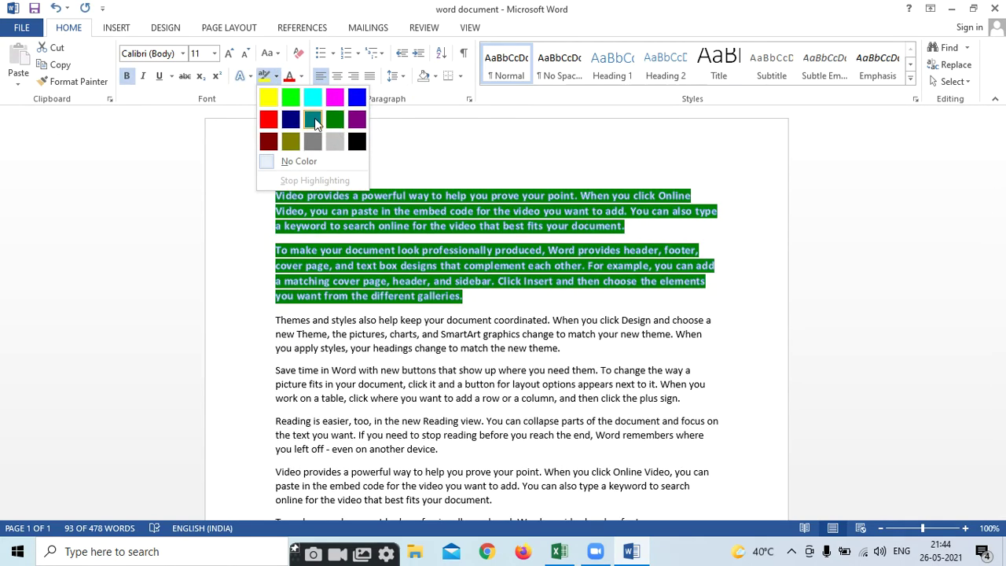
click(314, 118)
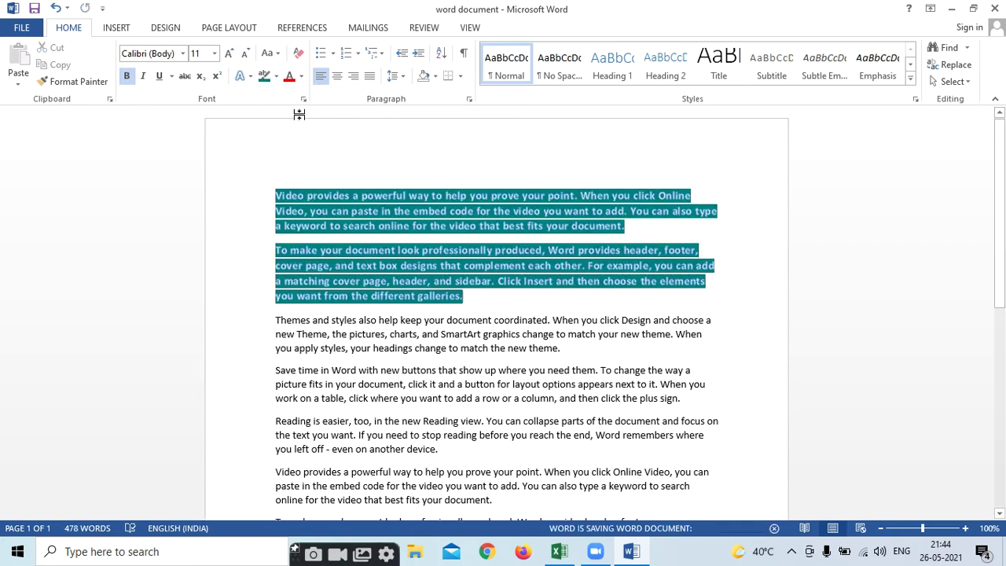
click(993, 8)
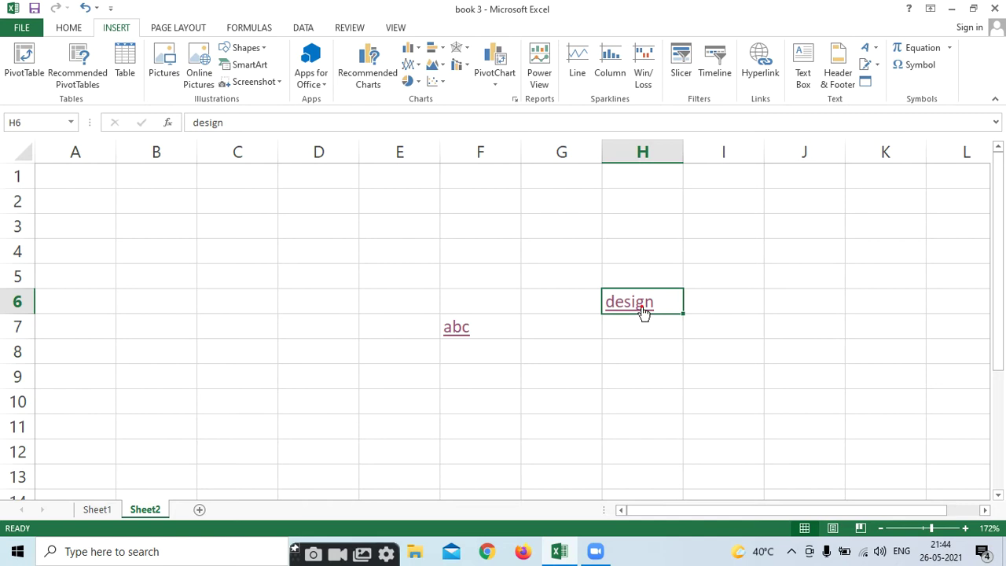
Step: Colour the 'Reading is easier' and 'Video provides' paragraphs purple, then close the document
click(641, 306)
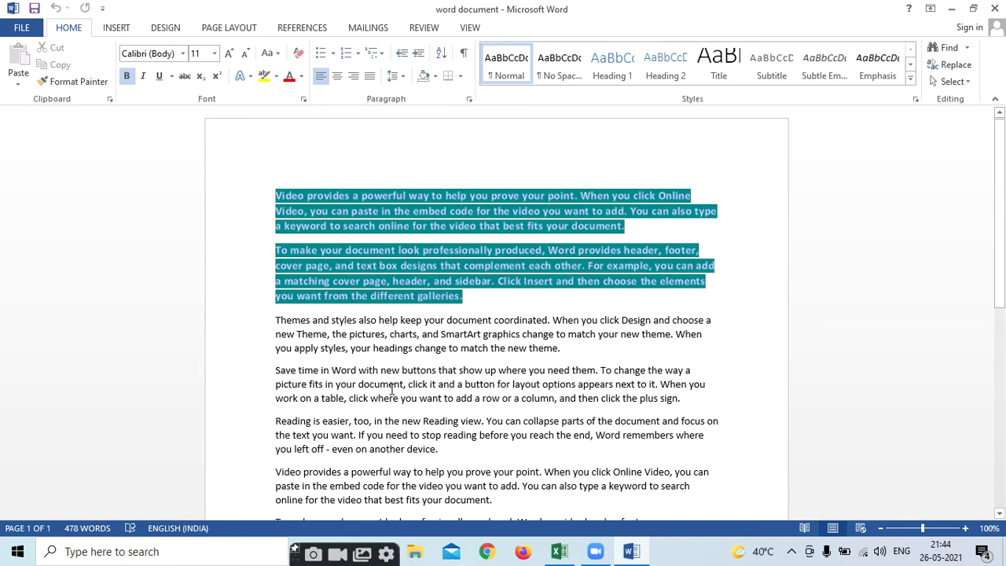
scroll(330, 397, down, 1)
scroll(331, 397, down, 1)
drag(275, 385, 516, 463)
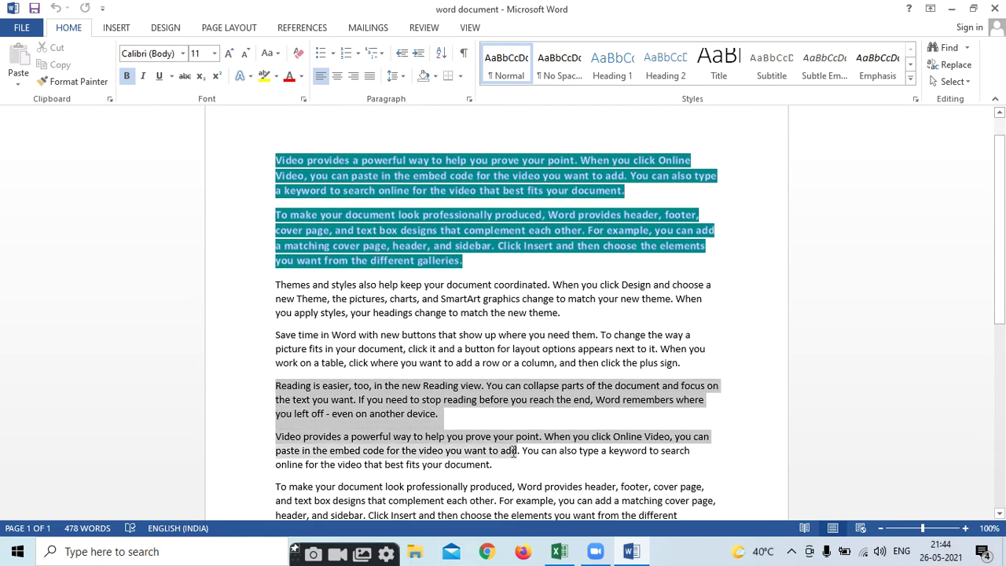
click(307, 78)
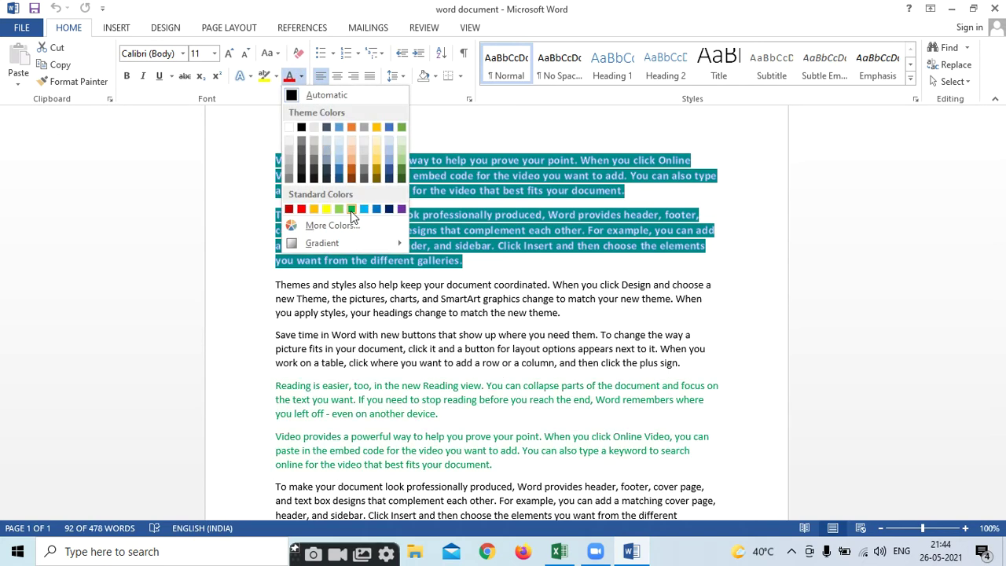
click(402, 208)
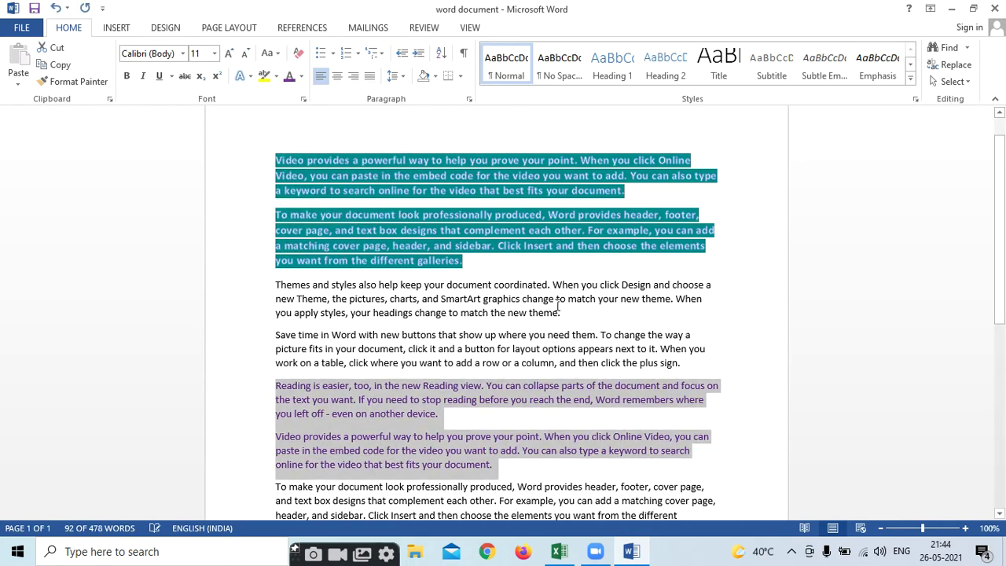
click(992, 9)
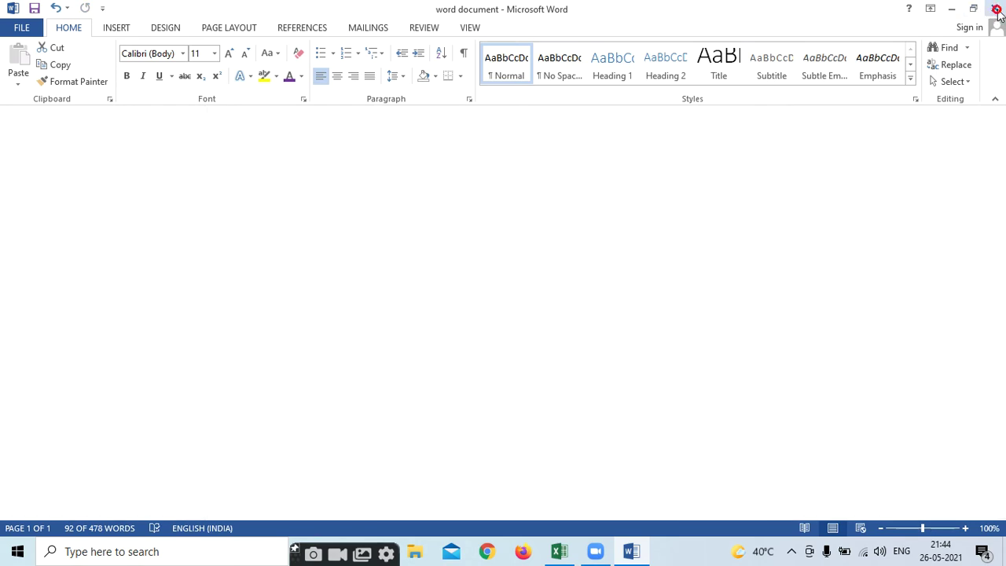
Step: Show the desktop, reopen word document, then switch back to the book 3 workbook
key(super+d)
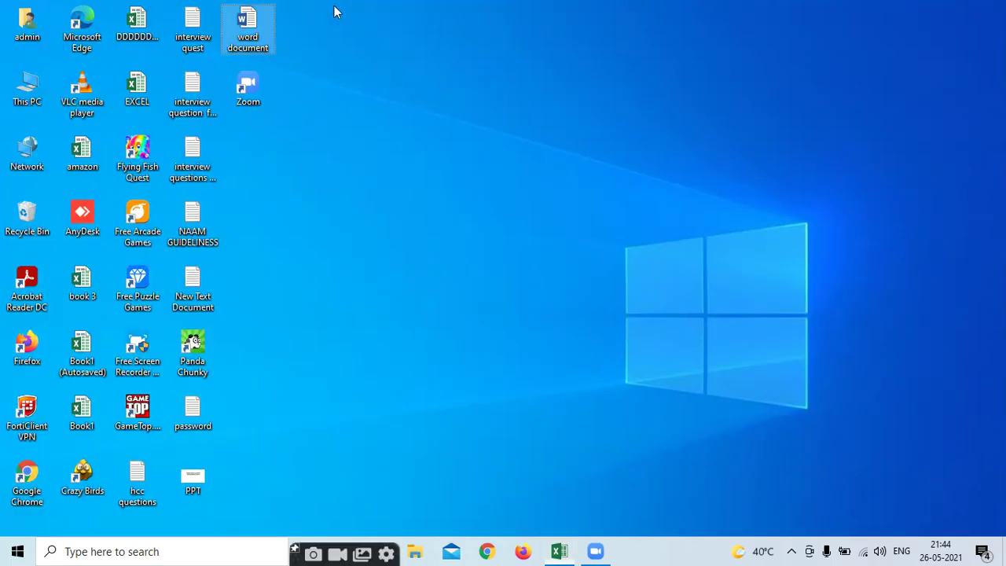
double_click(250, 26)
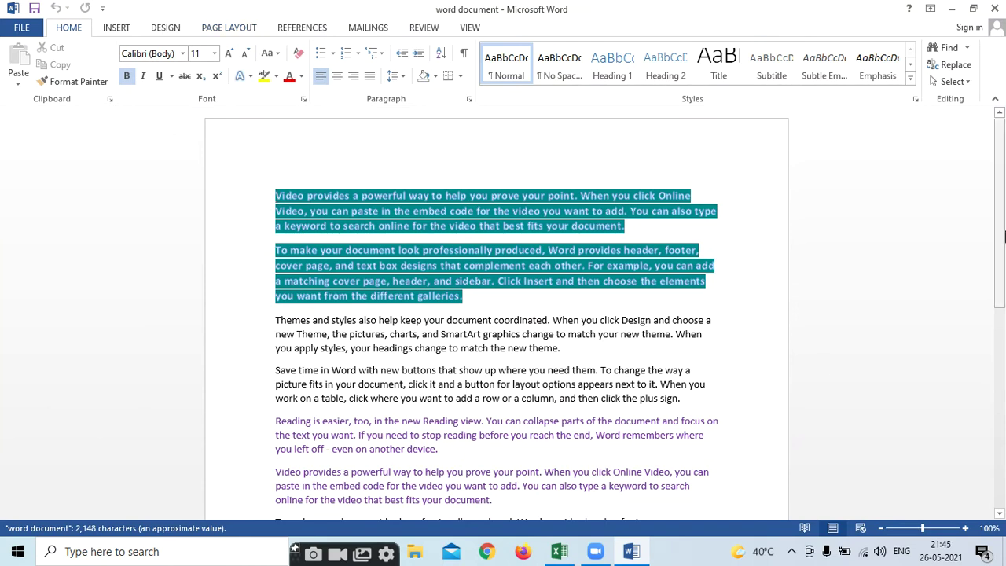
key(alt+Tab)
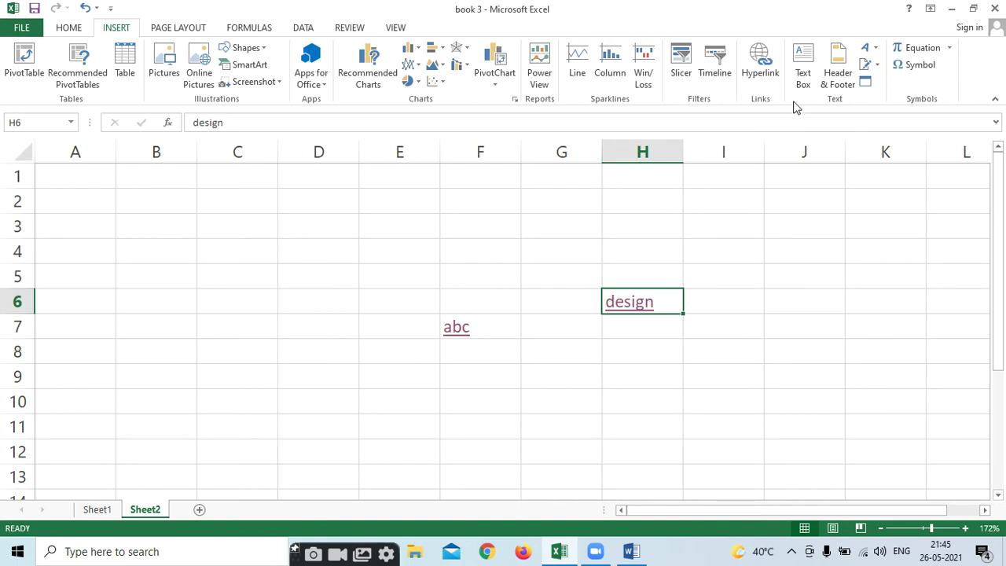
Step: Draw a text box over B3:D8 reading 'ms office' and set its text to 24 point
click(802, 75)
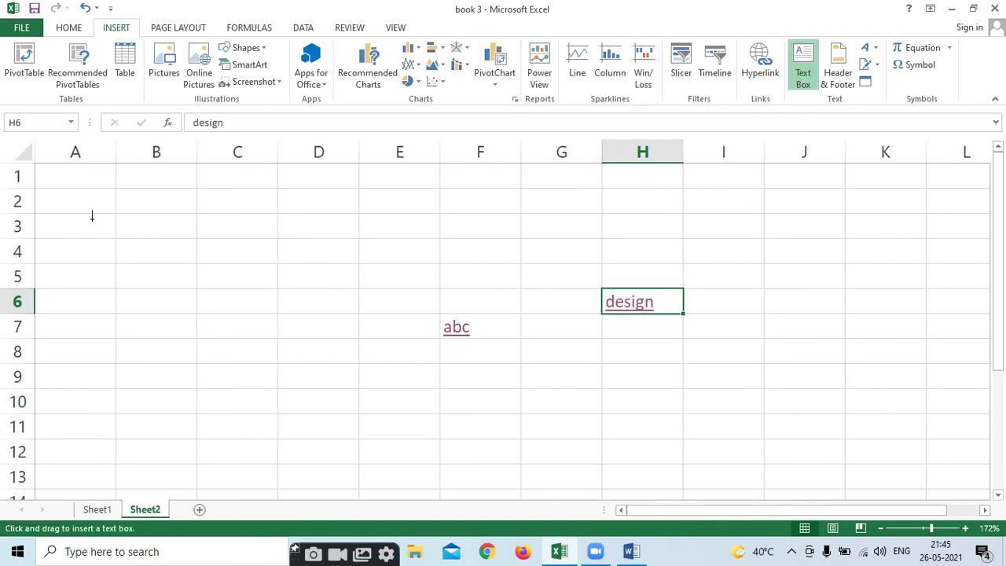
drag(95, 218, 311, 362)
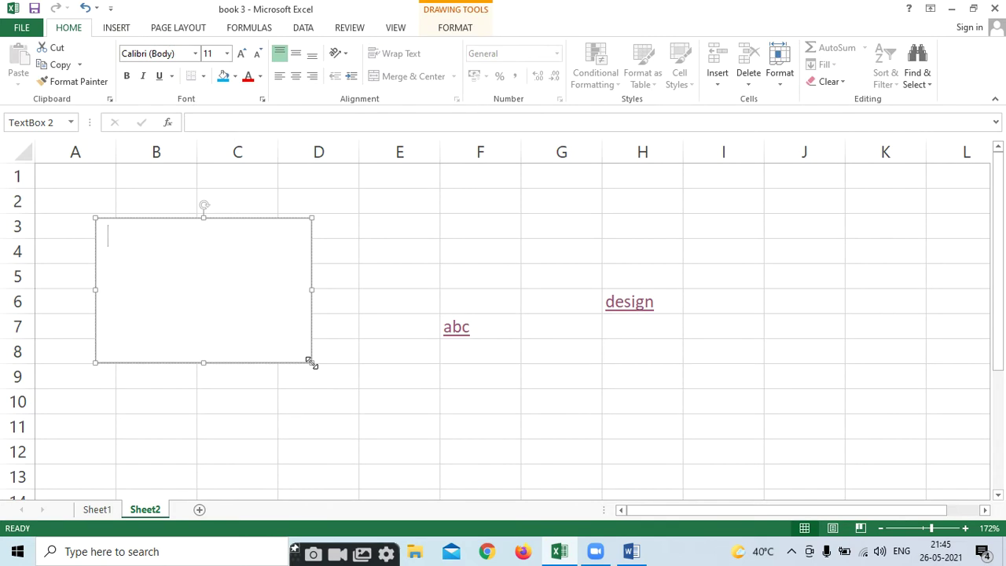
text(ms off)
text(ice)
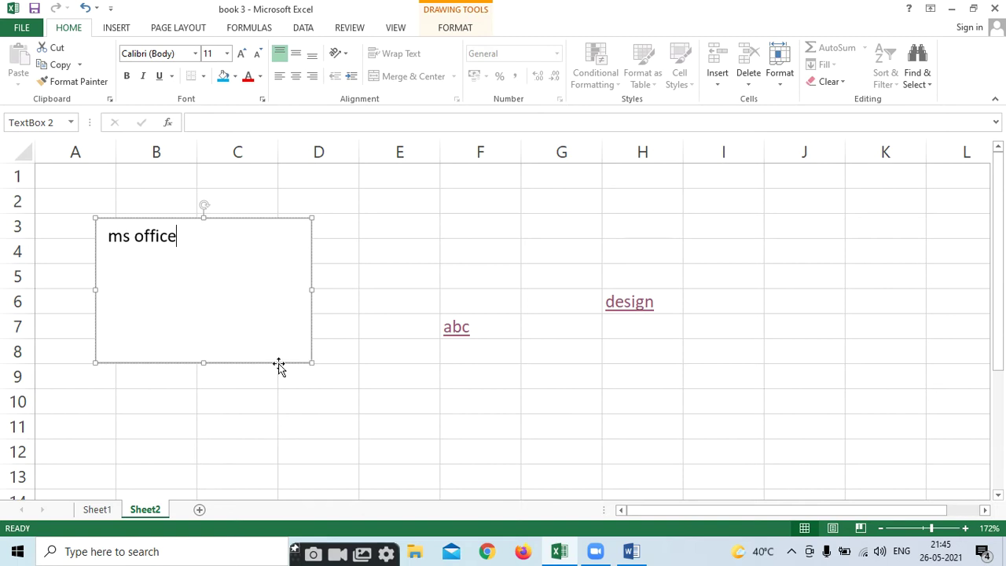
click(108, 234)
drag(108, 234, 182, 234)
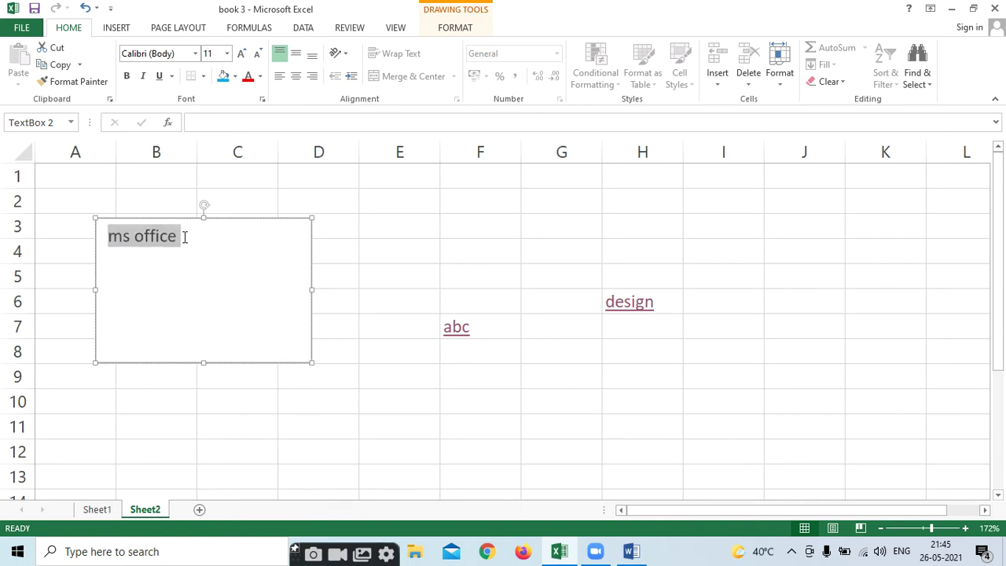
click(227, 53)
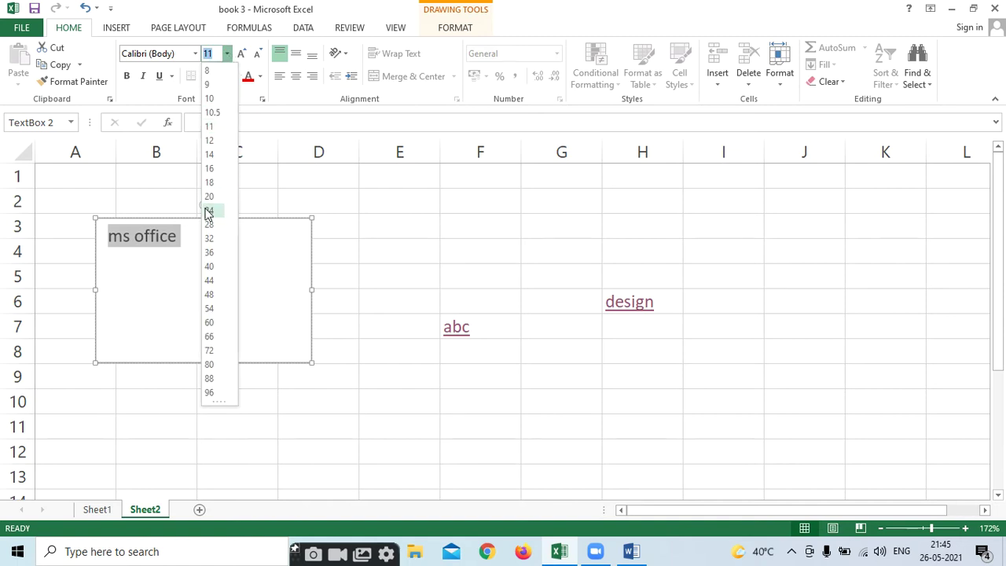
click(206, 209)
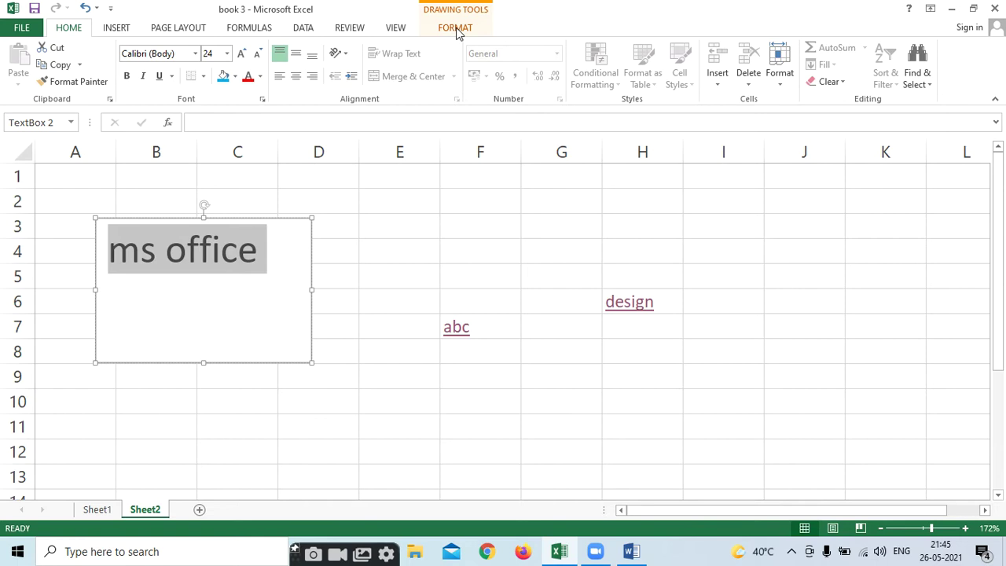
click(457, 29)
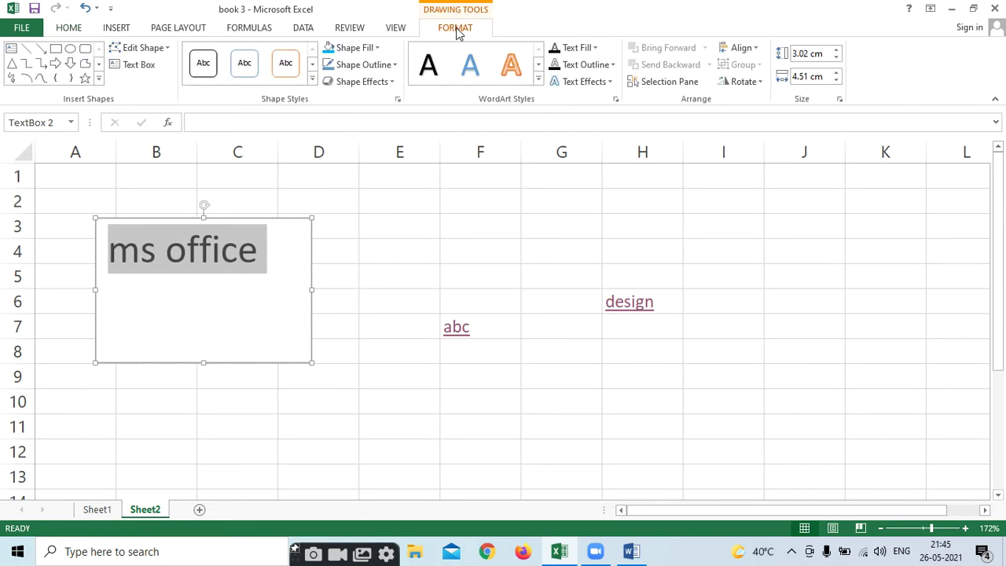
Step: Fill the ms office text box with the daisy picture download (3)
click(274, 295)
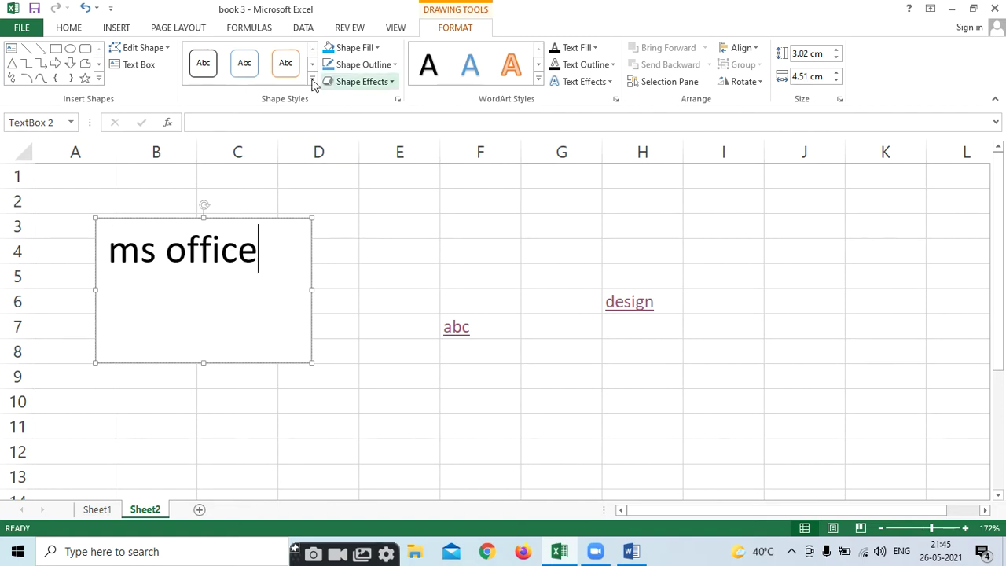
click(377, 47)
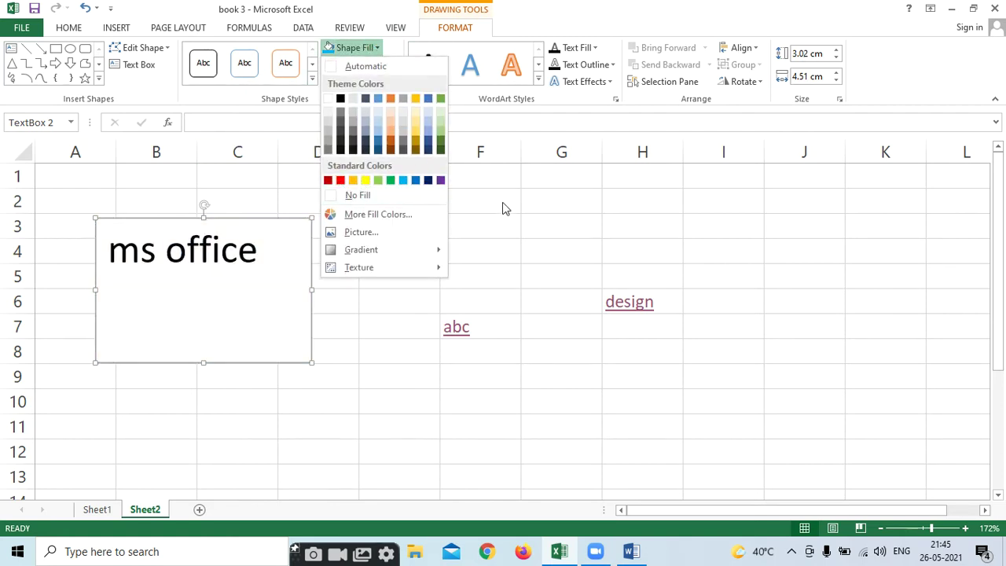
key(Escape)
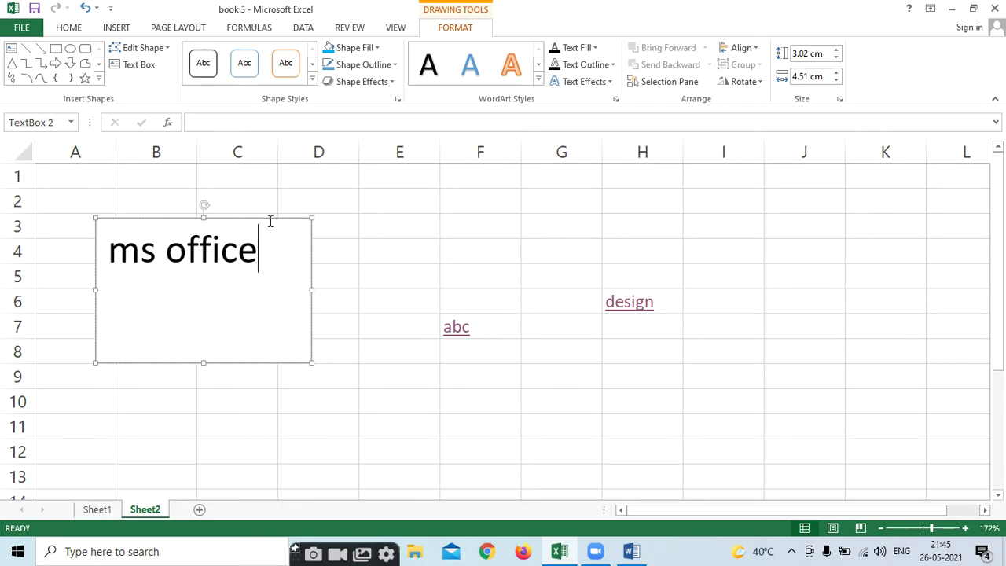
click(375, 47)
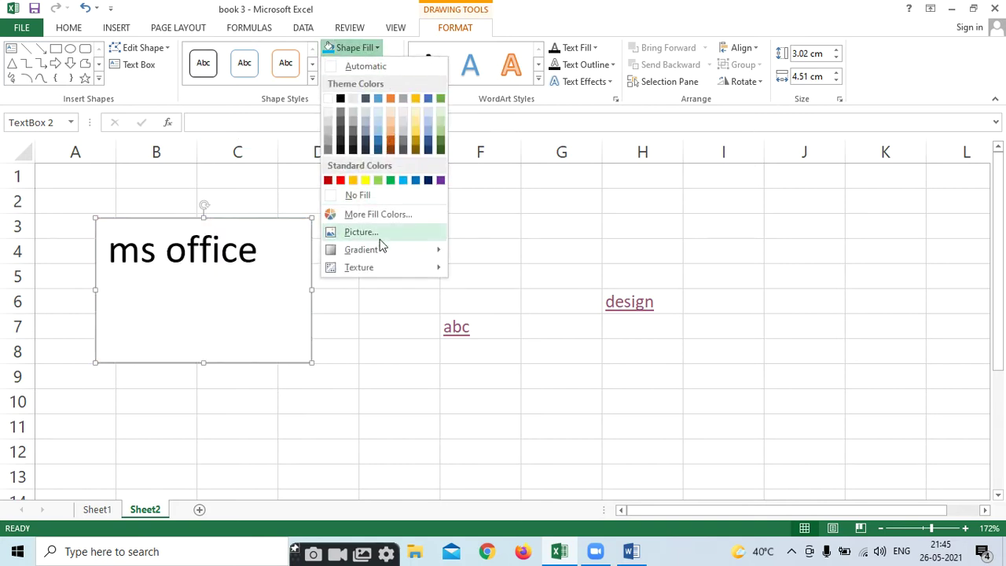
mouse_move(378, 268)
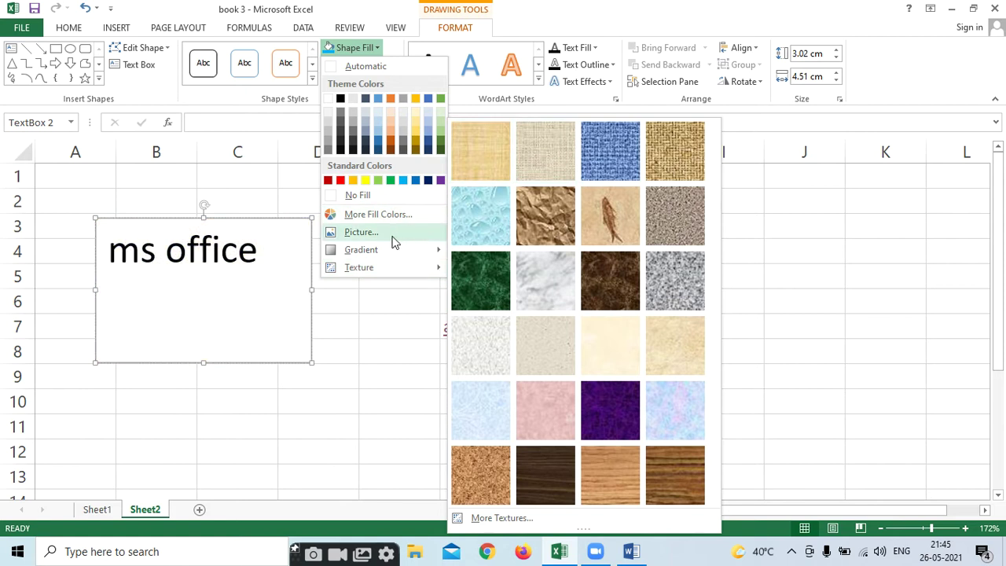
click(393, 238)
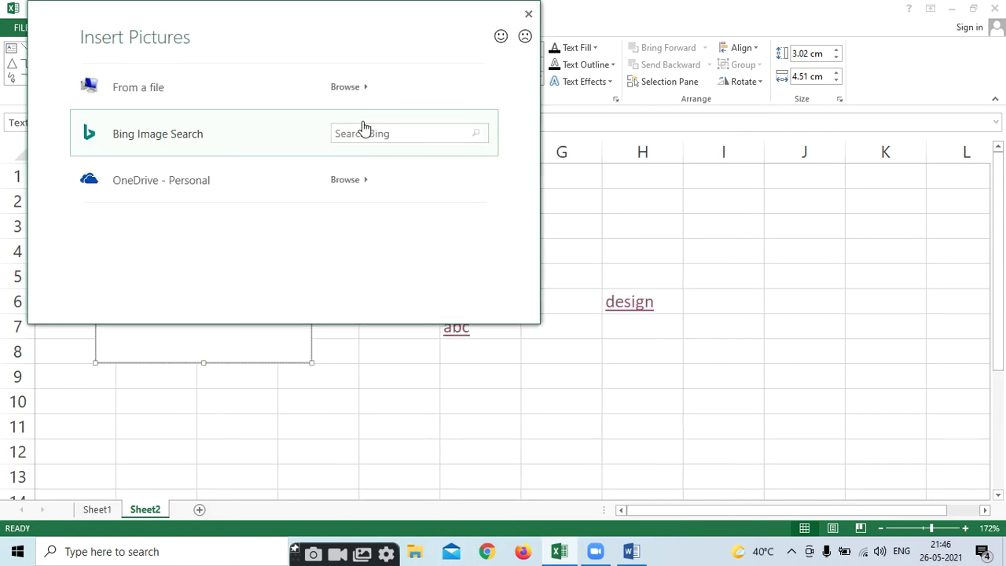
click(346, 90)
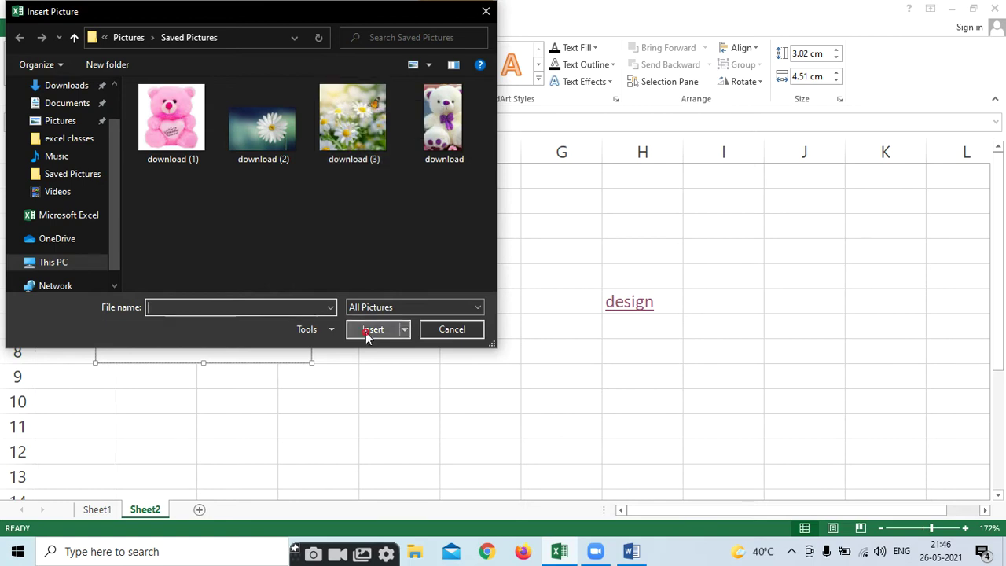
click(331, 113)
click(362, 330)
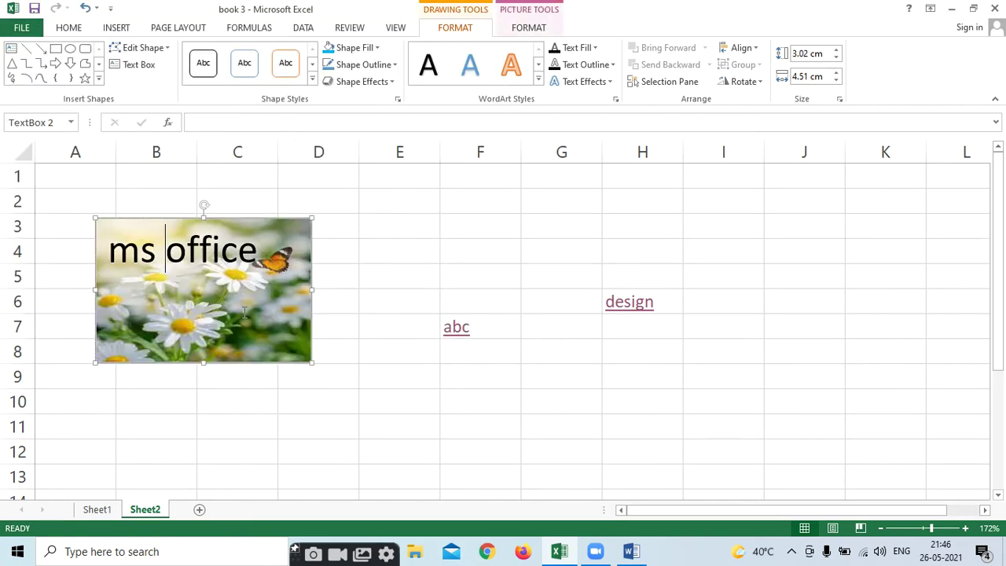
Step: Apply the dark patterned WordArt style to the text and shrink the box to 1.57 cm tall
drag(119, 247, 232, 253)
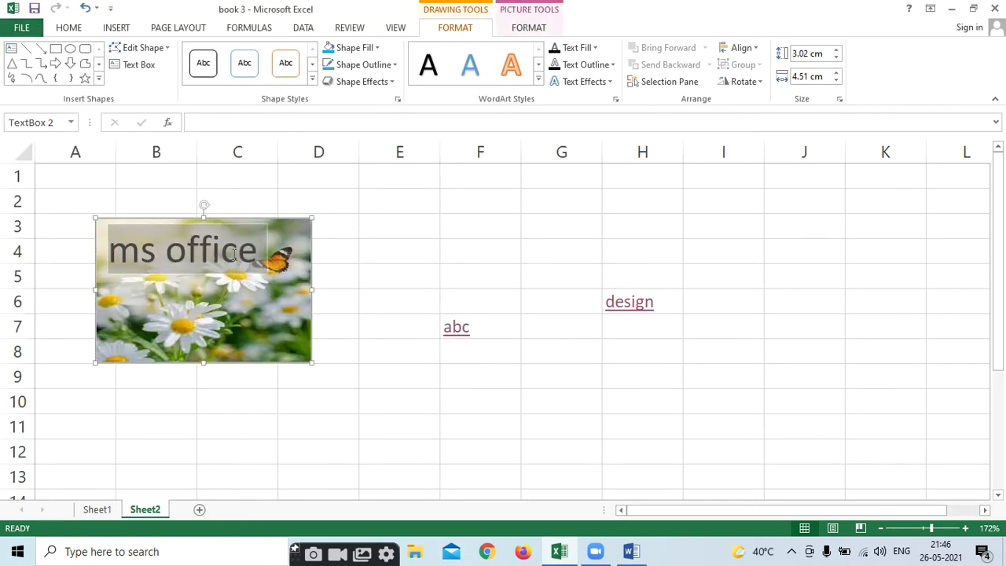
click(539, 81)
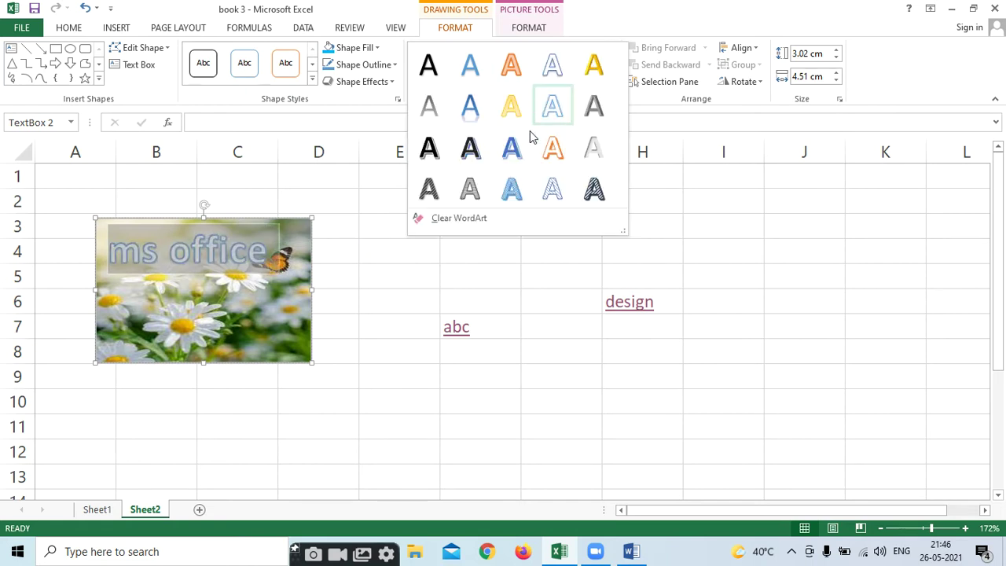
click(597, 190)
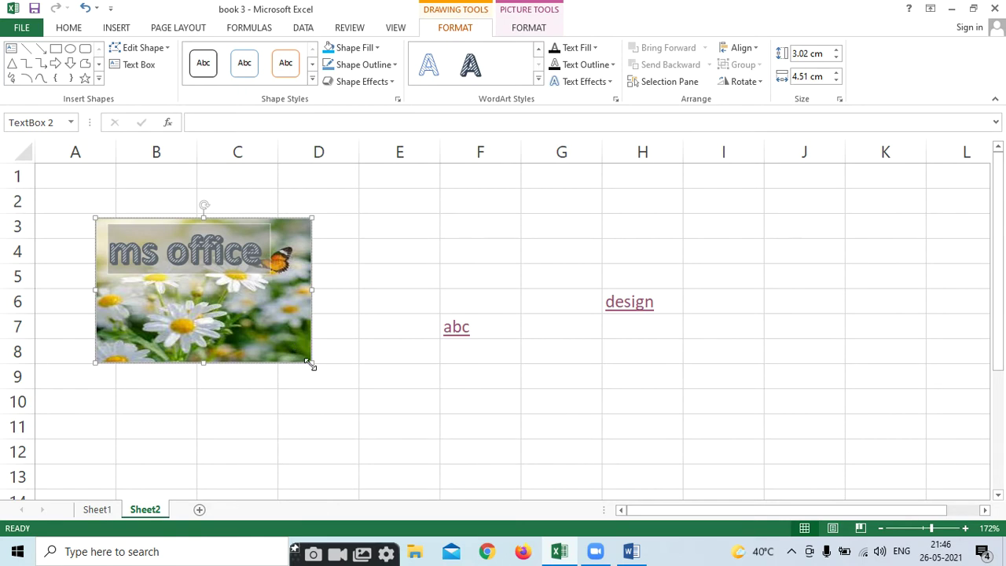
drag(311, 363, 316, 292)
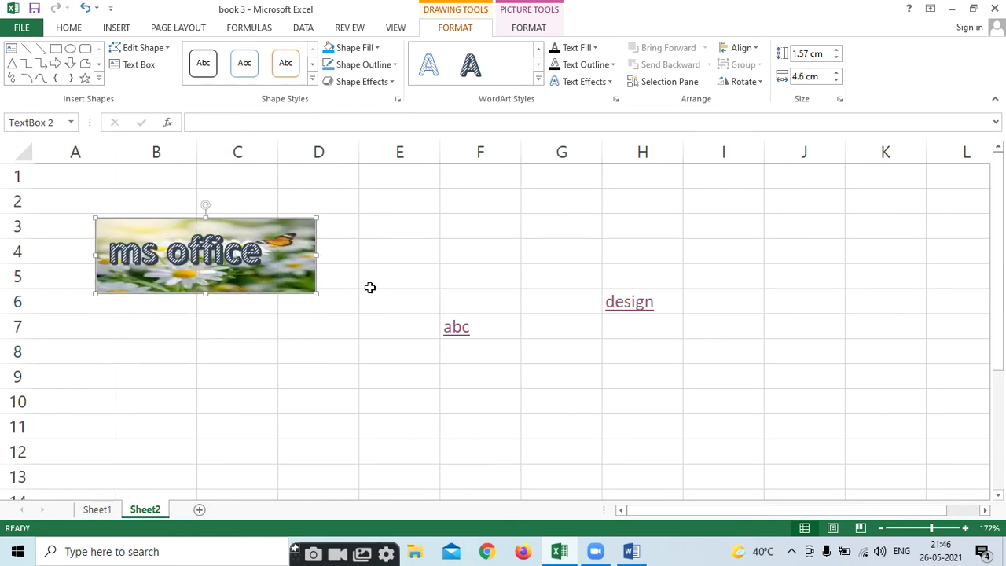
click(115, 28)
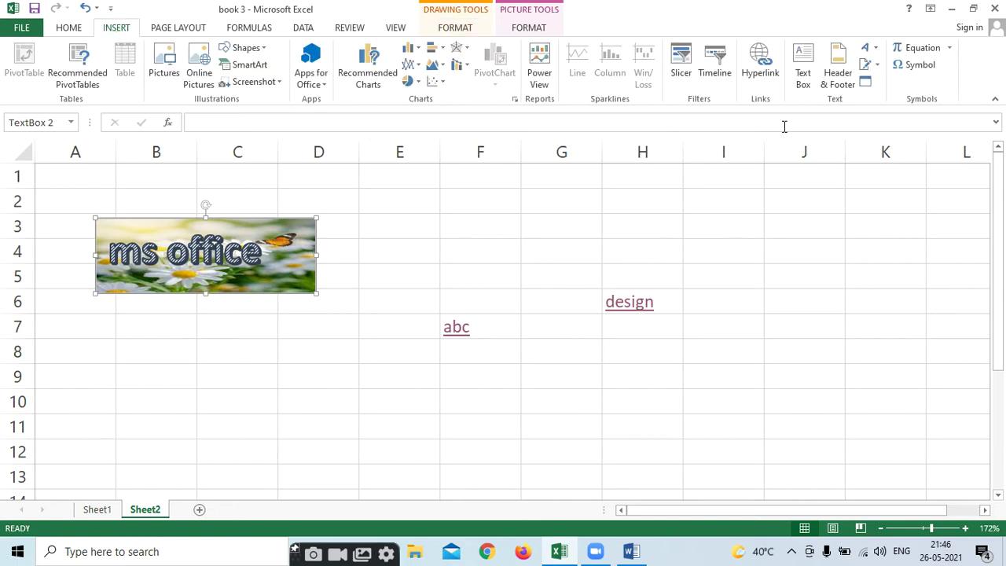
Step: Deselect the text box and move to Sheet1, selecting cell B2 of the sales table
click(765, 227)
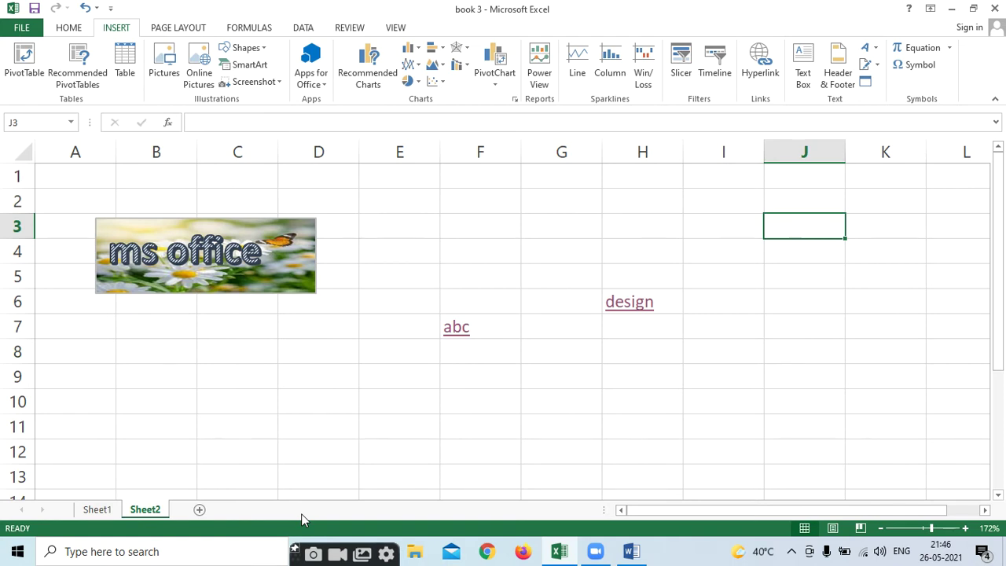
click(96, 509)
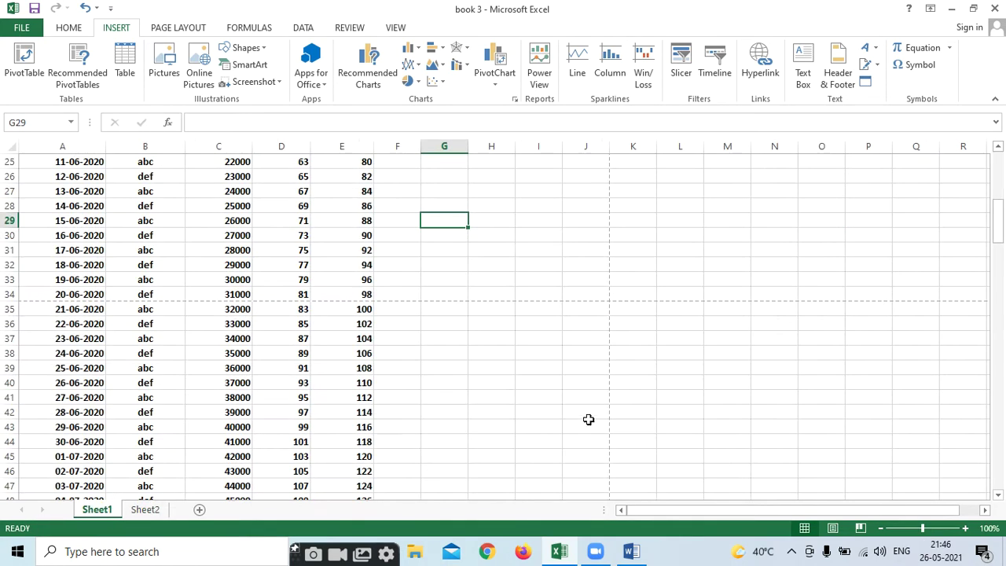
drag(996, 224, 996, 169)
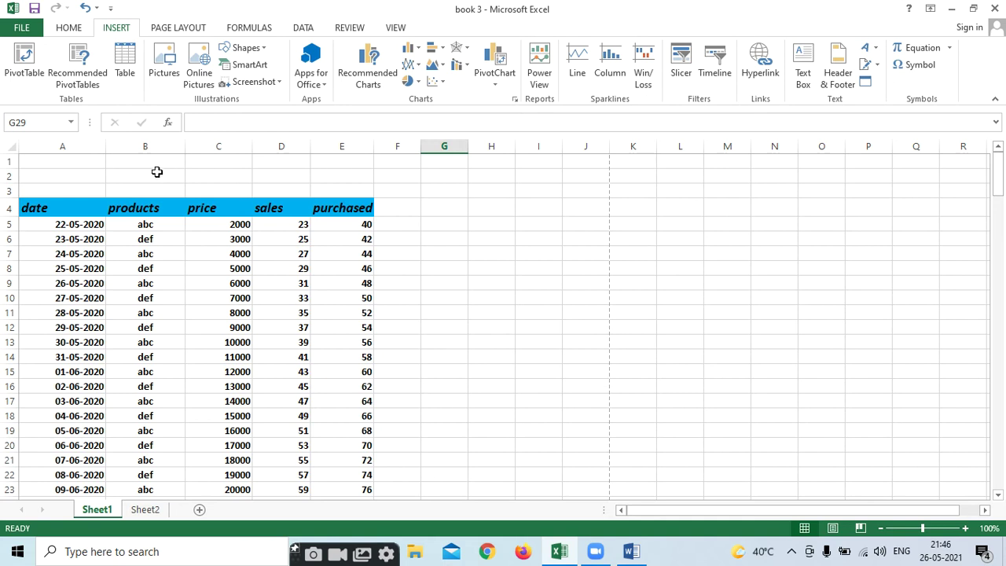
click(171, 173)
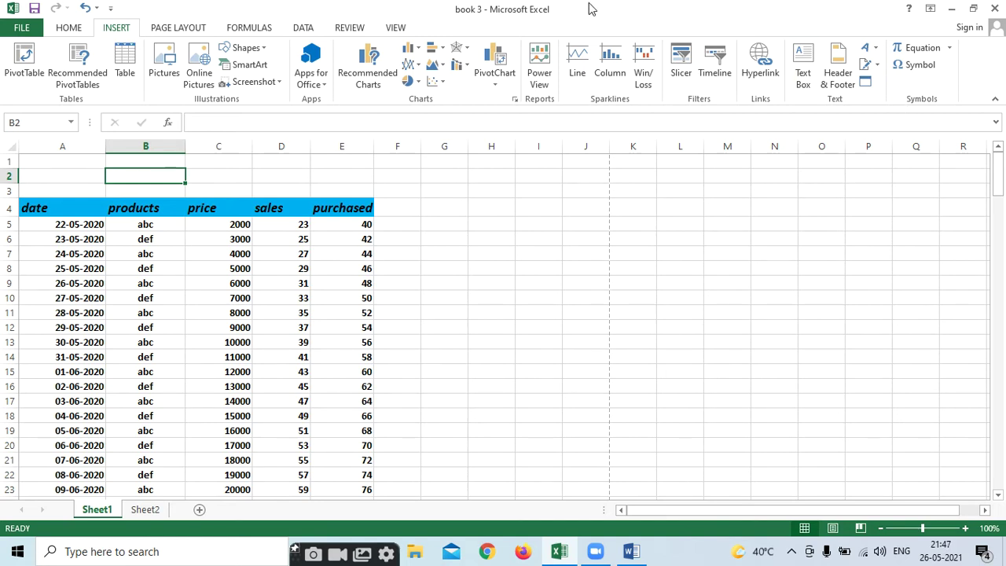
Step: Clear the existing page-number text from the page header
click(837, 69)
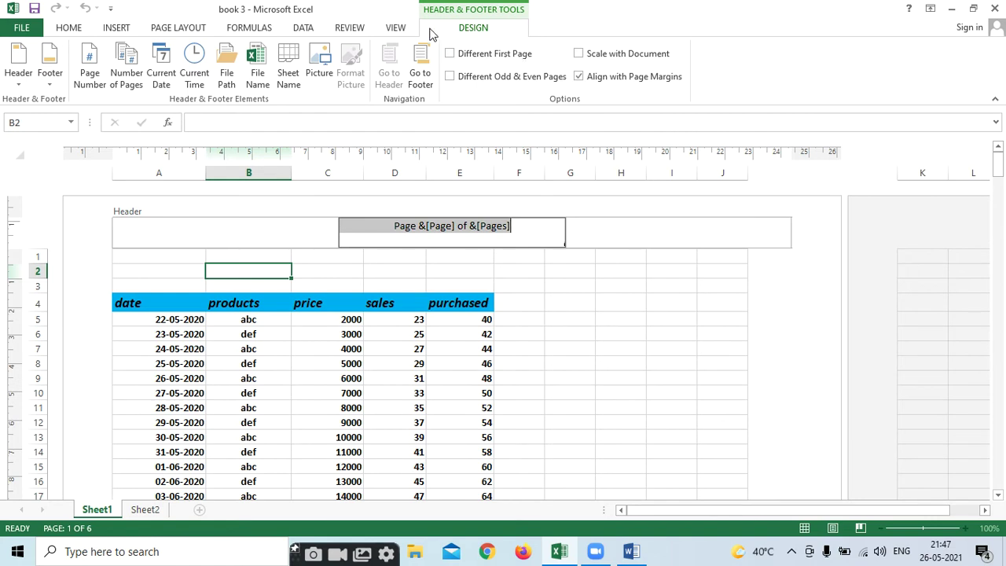
key(Delete)
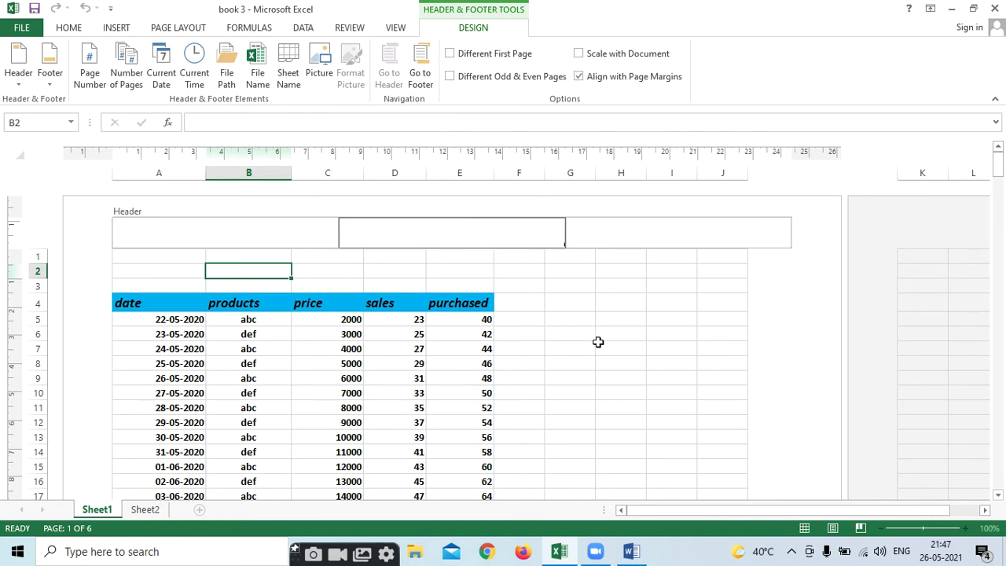
click(598, 341)
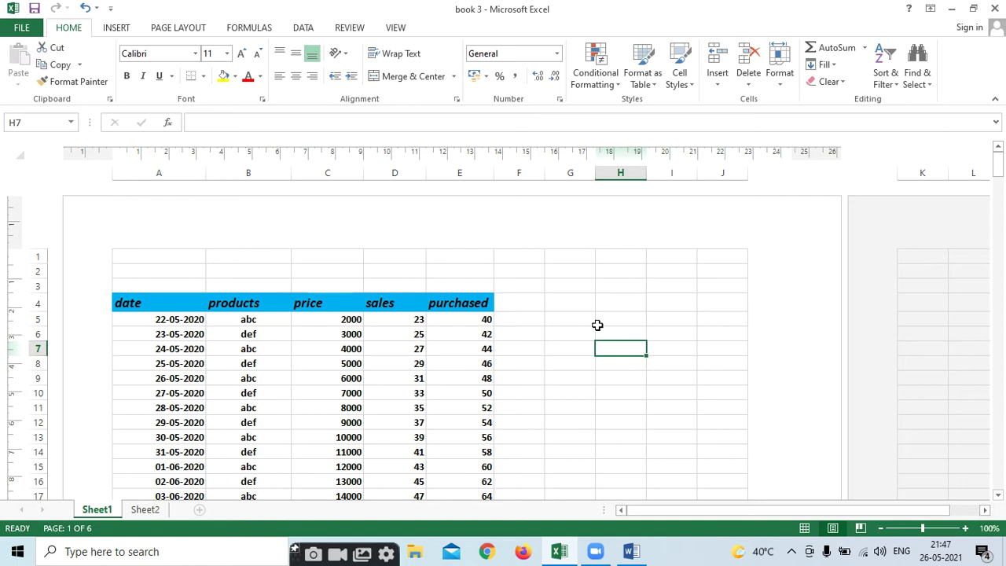
Step: Insert page number codes into the centre header, then delete the duplicated codes
click(371, 230)
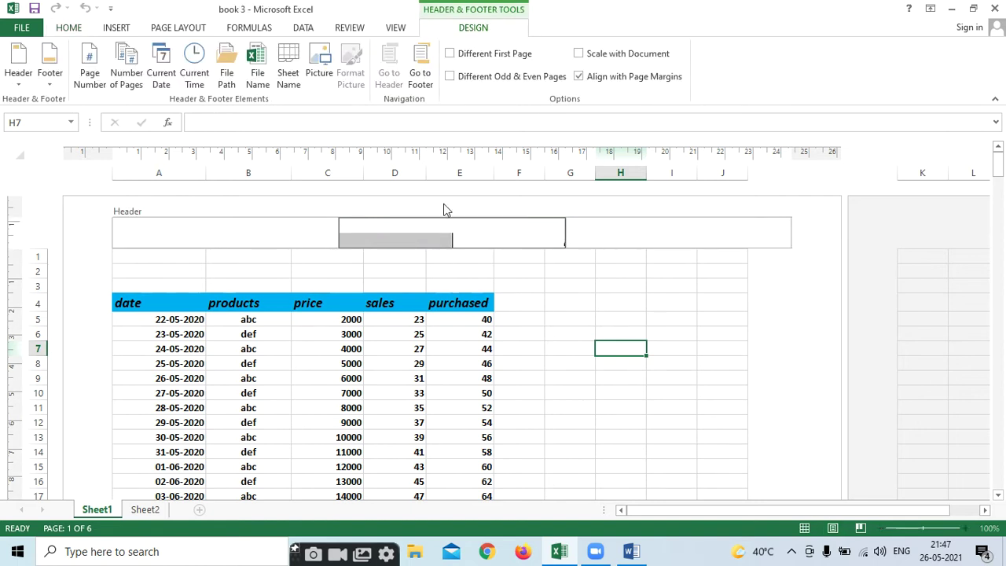
click(87, 83)
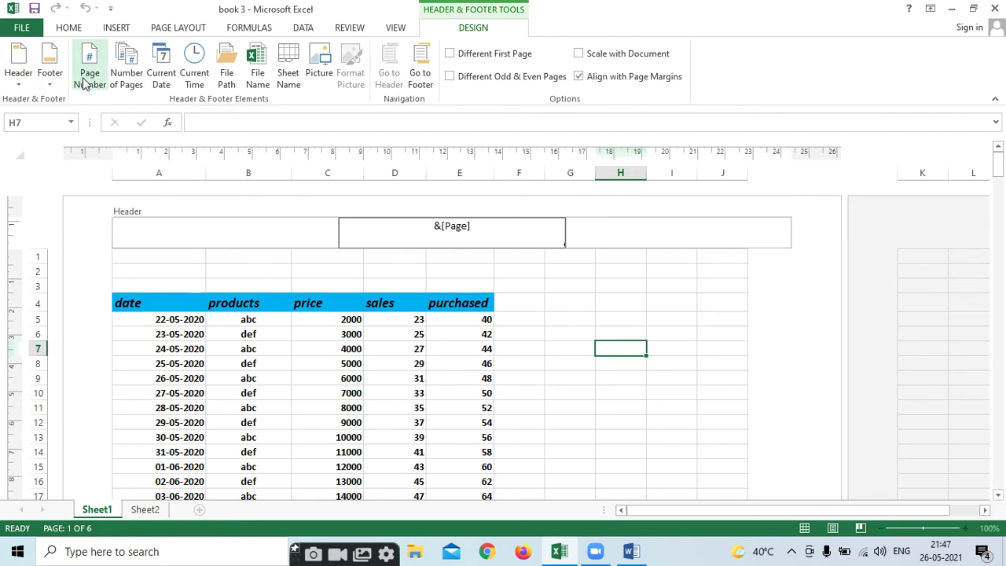
click(86, 83)
click(586, 332)
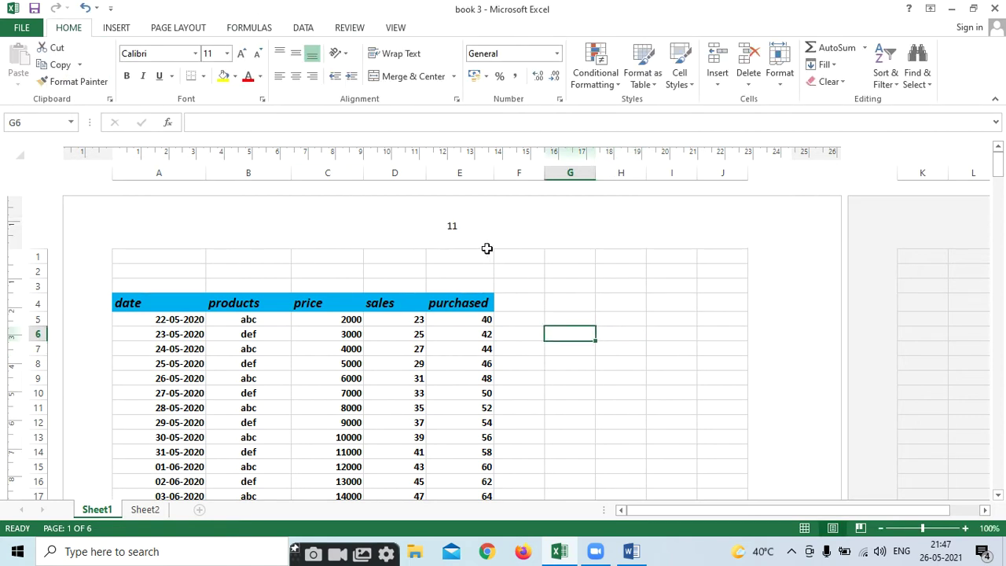
click(487, 225)
key(Delete)
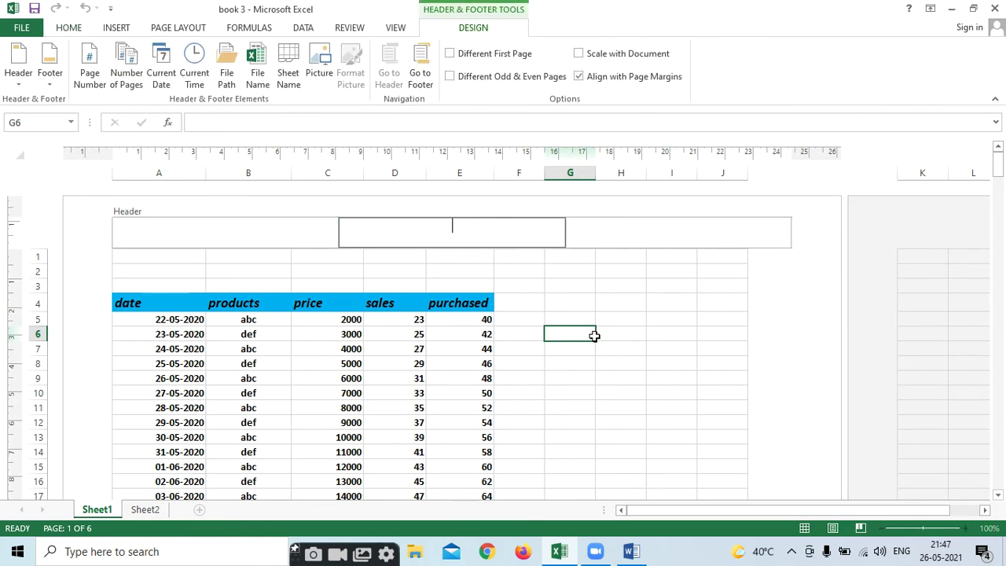
click(618, 335)
Step: Insert a single page number into the centre header and scroll through the pages to check it
click(397, 226)
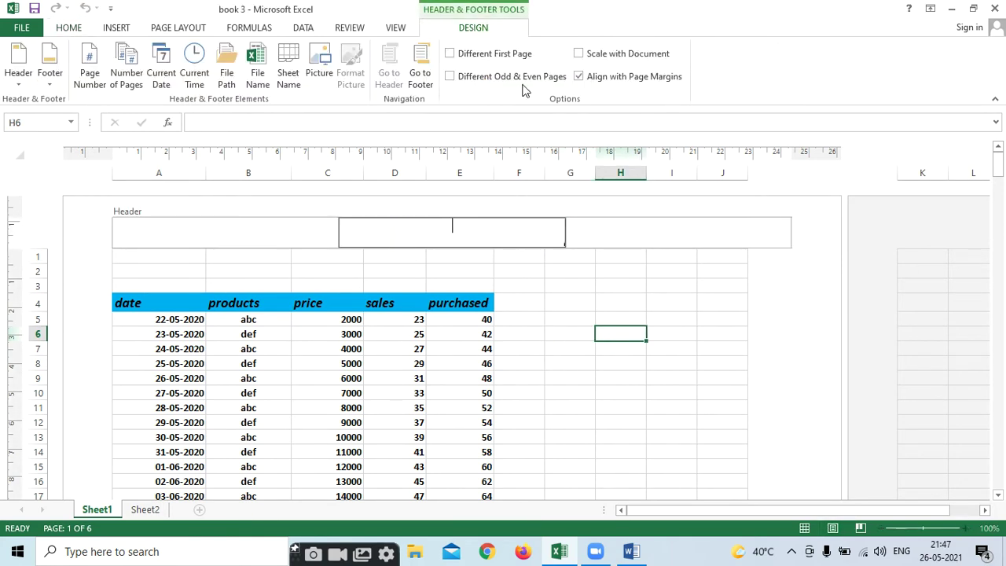
click(89, 74)
click(547, 351)
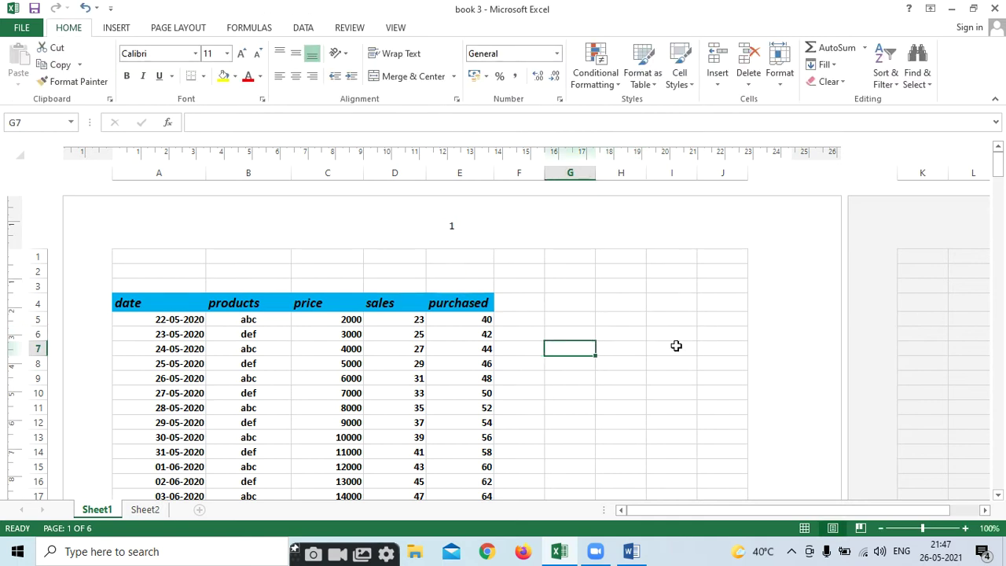
scroll(660, 354, down, 5)
scroll(504, 424, down, 10)
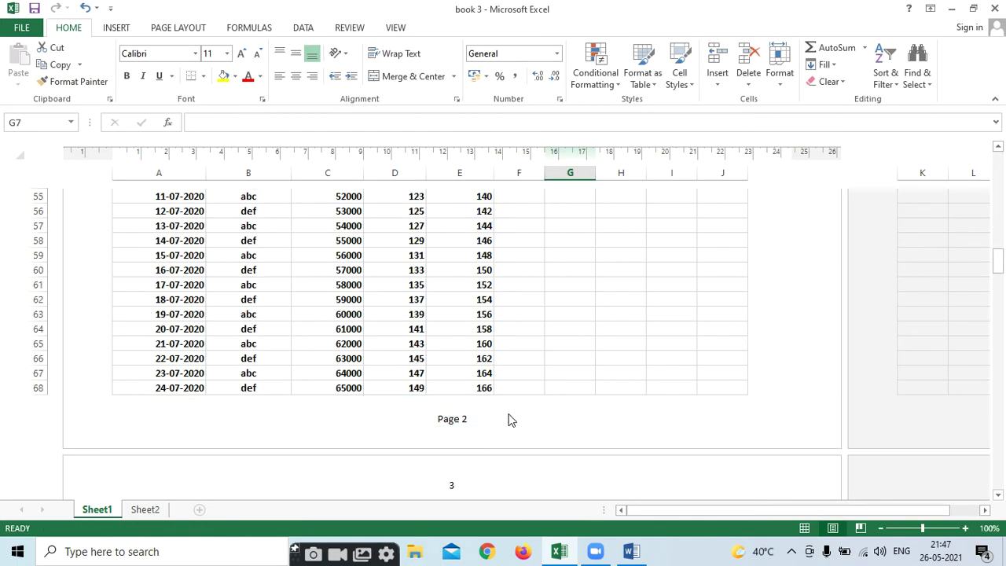
scroll(509, 413, down, 3)
scroll(476, 393, down, 5)
scroll(470, 402, down, 2)
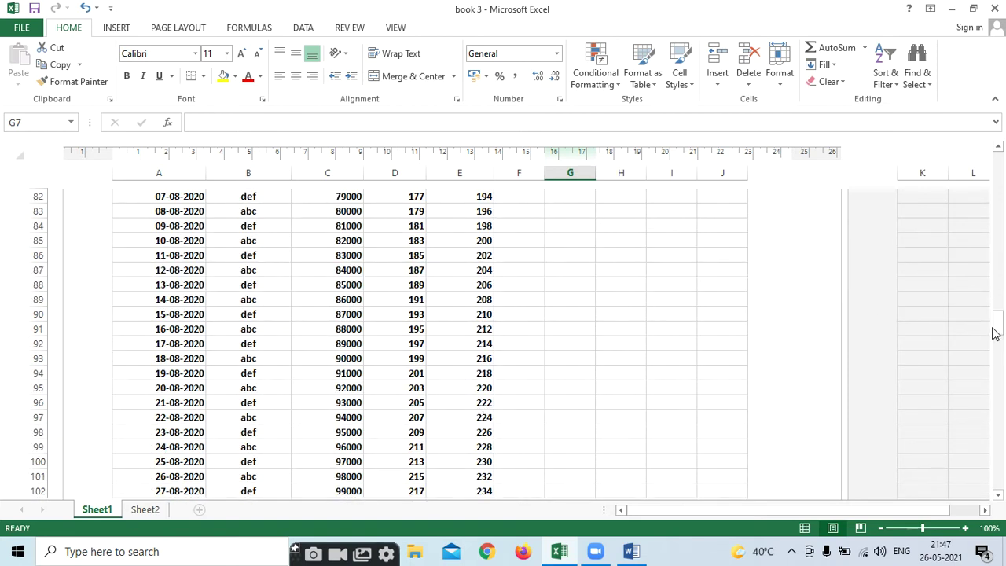
drag(997, 330, 997, 157)
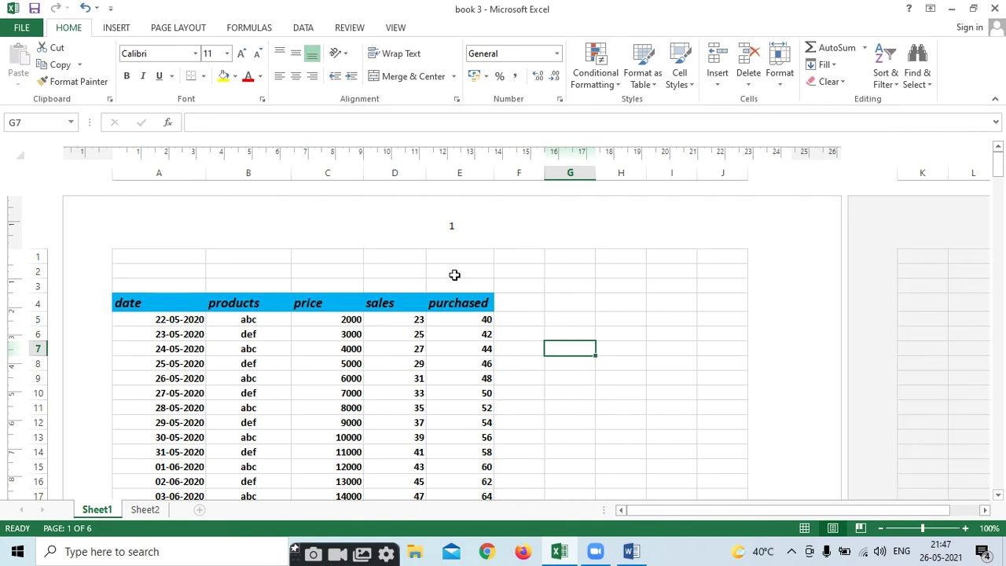
Step: Apply the 'Page 1 of ?' layout to the centre header so it reads Page 1 of 6
click(475, 237)
click(475, 30)
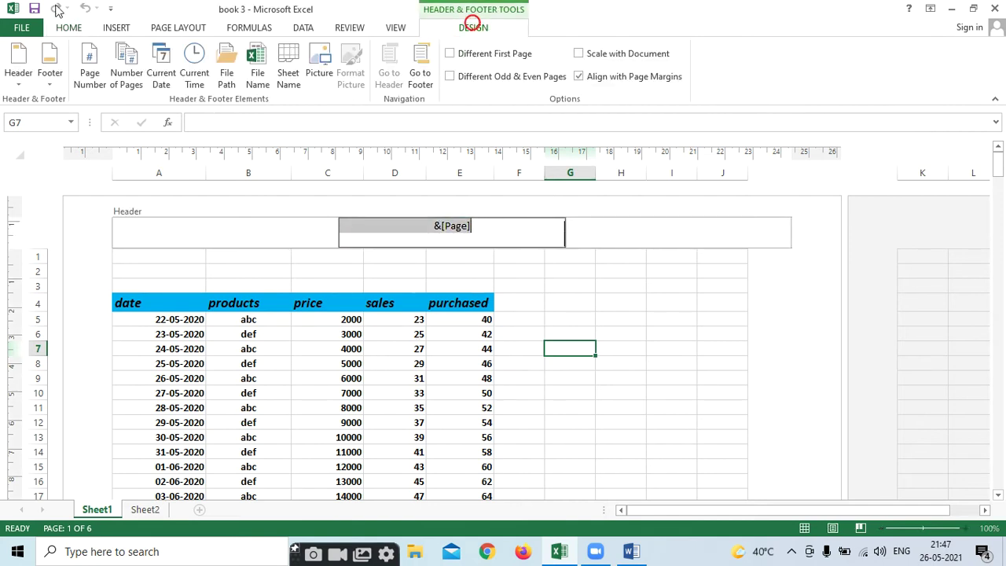
click(19, 82)
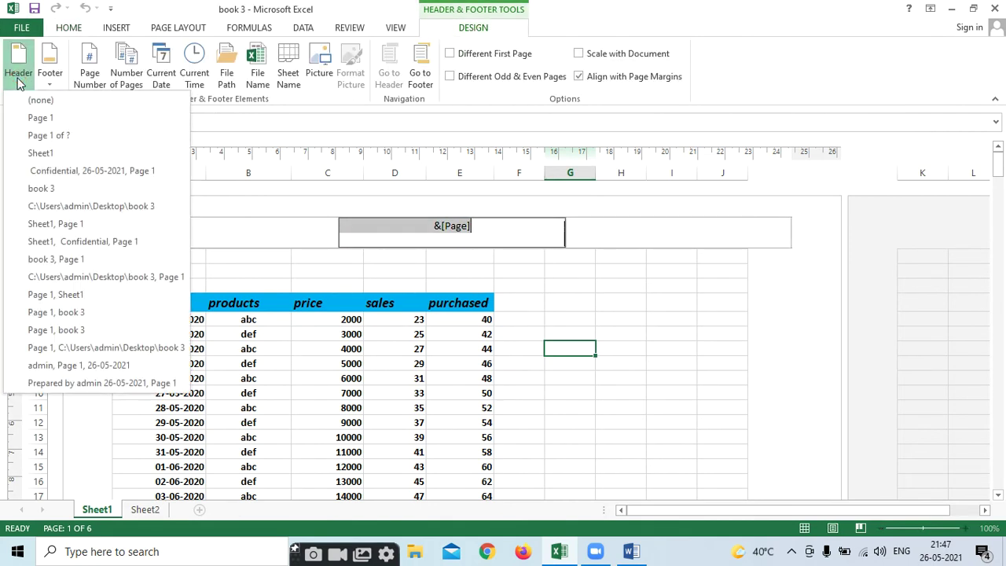
click(44, 135)
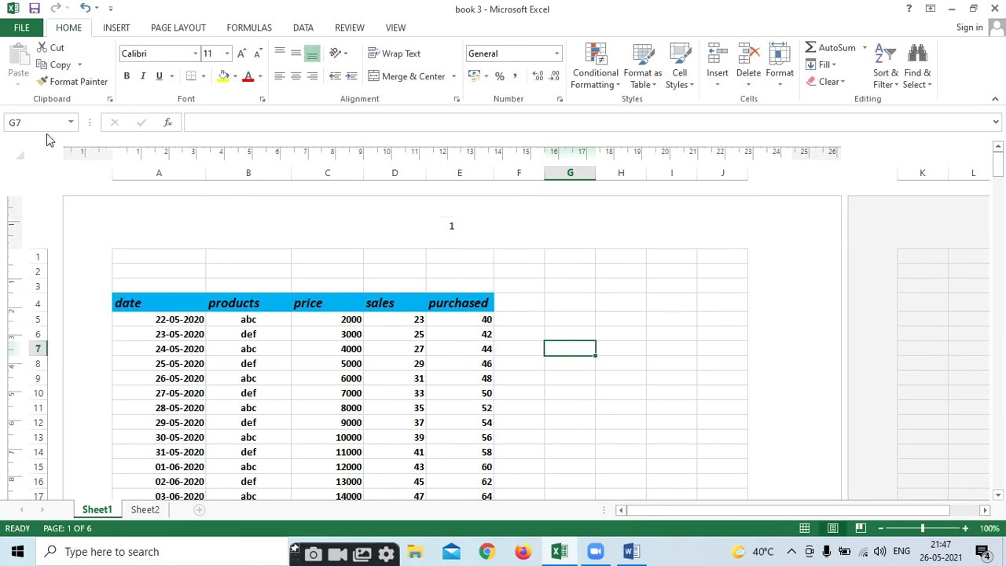
Step: Scroll through the pages to check the header, then reopen the header for editing
scroll(584, 370, down, 3)
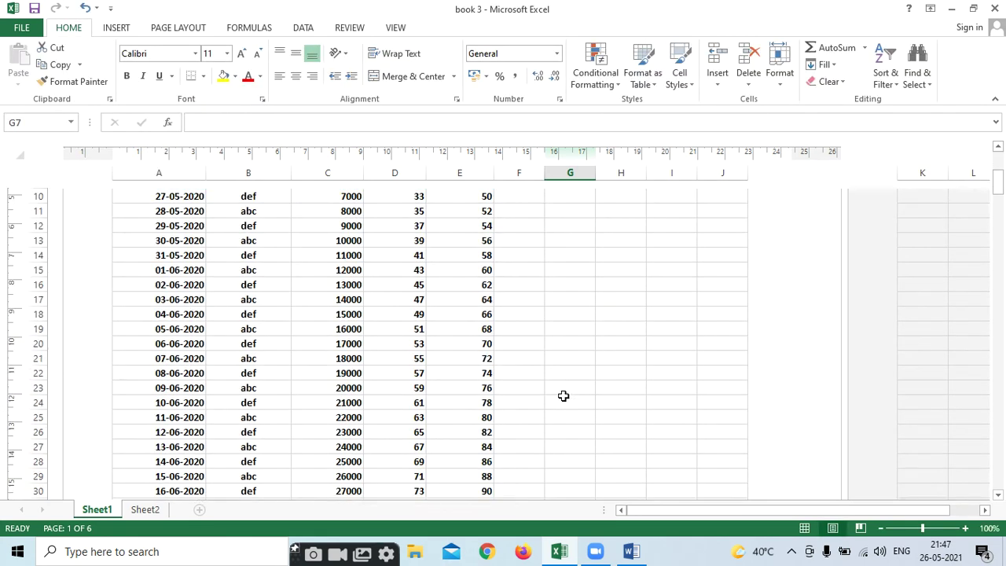
scroll(564, 397, down, 7)
scroll(523, 397, down, 3)
scroll(514, 411, down, 7)
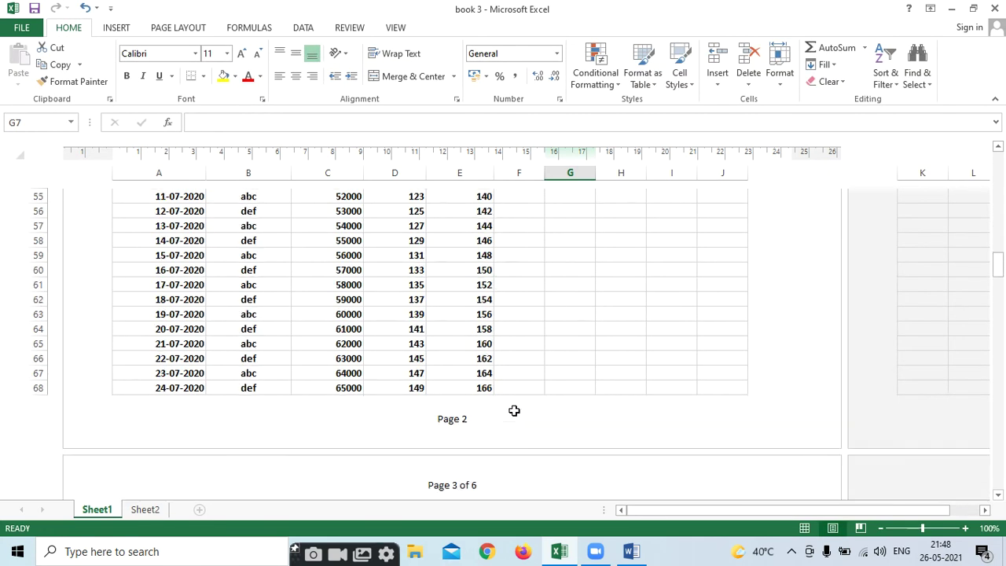
scroll(512, 413, down, 7)
scroll(504, 392, down, 1)
scroll(504, 392, up, 4)
scroll(498, 386, up, 5)
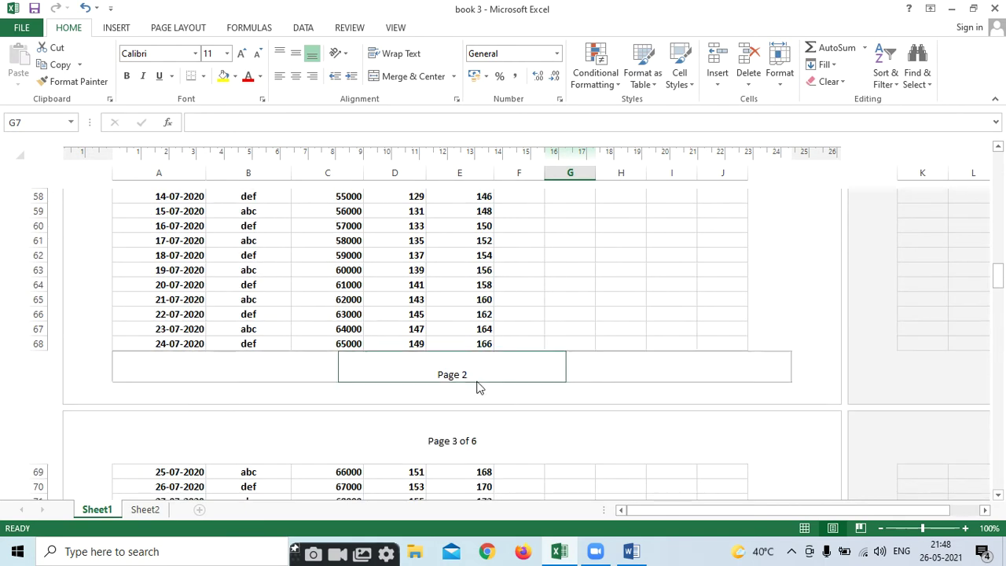
drag(997, 277, 997, 161)
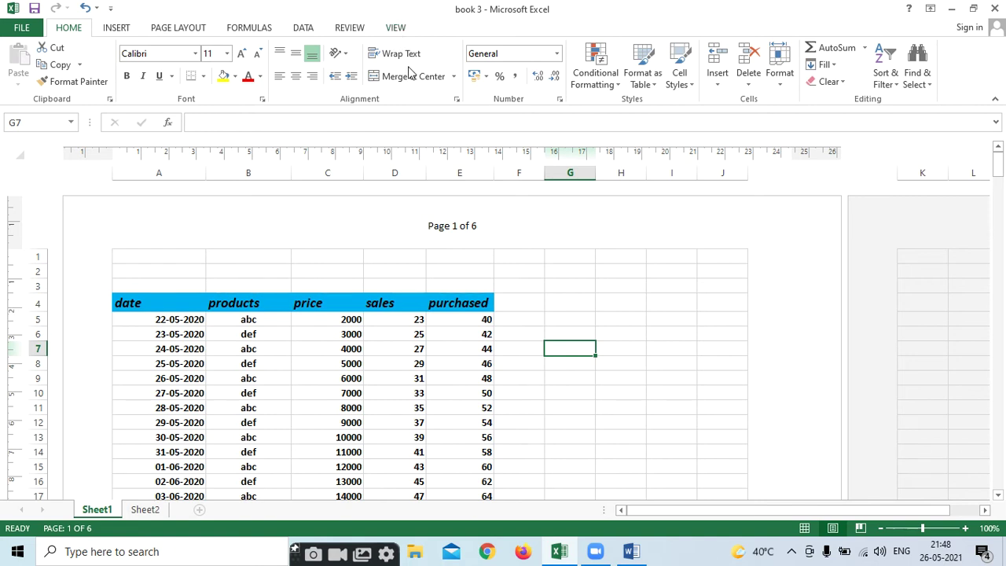
click(519, 227)
click(467, 29)
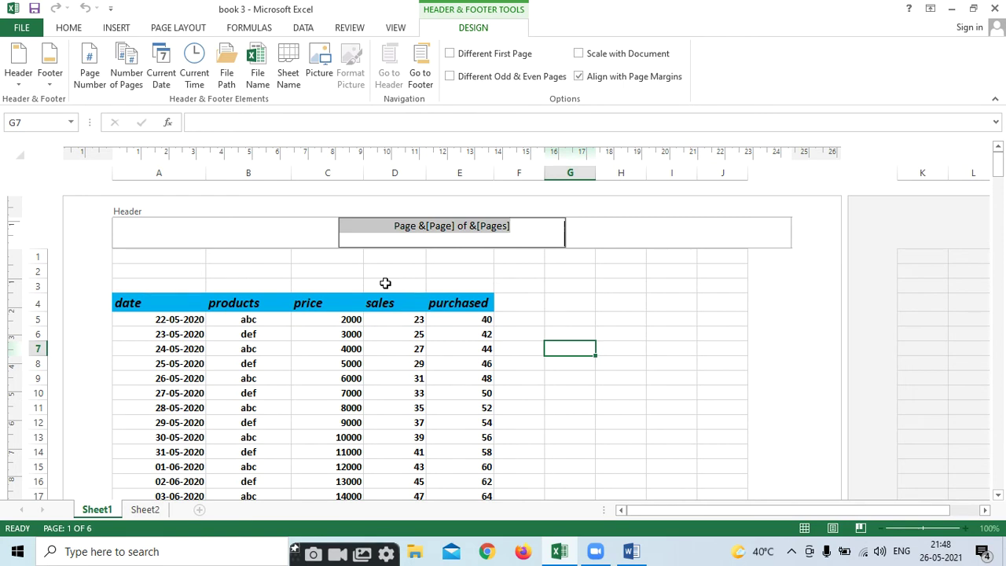
Step: Apply the 'Page 1 of ?' layout to the centre footer so it reads Page 1 of 6
click(605, 306)
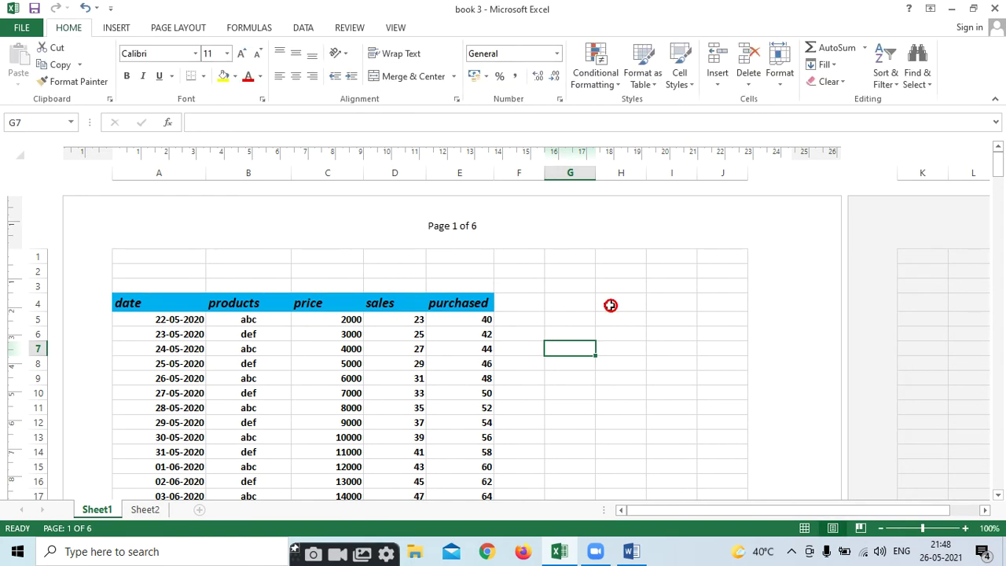
scroll(591, 338, down, 4)
scroll(591, 337, down, 4)
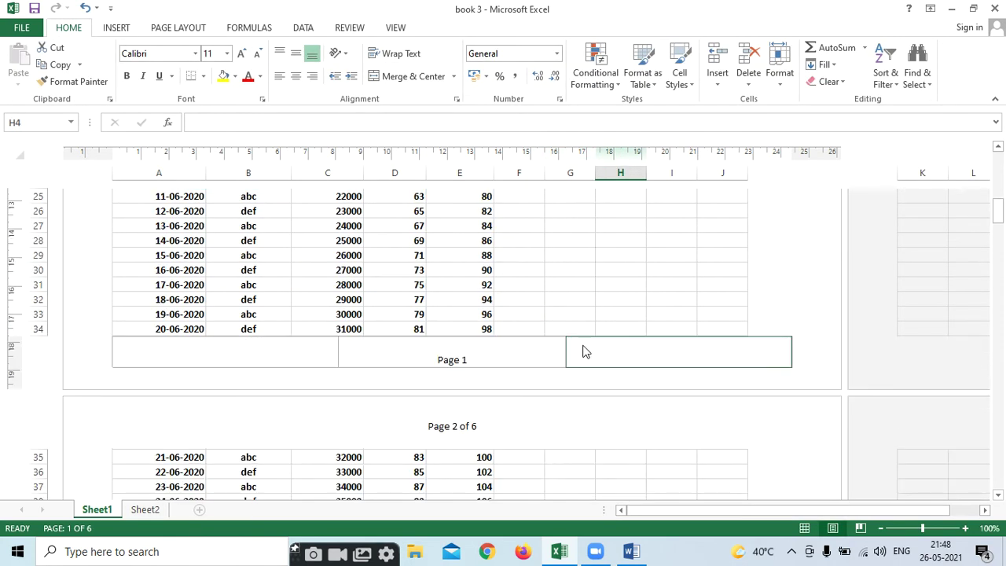
click(411, 363)
click(479, 33)
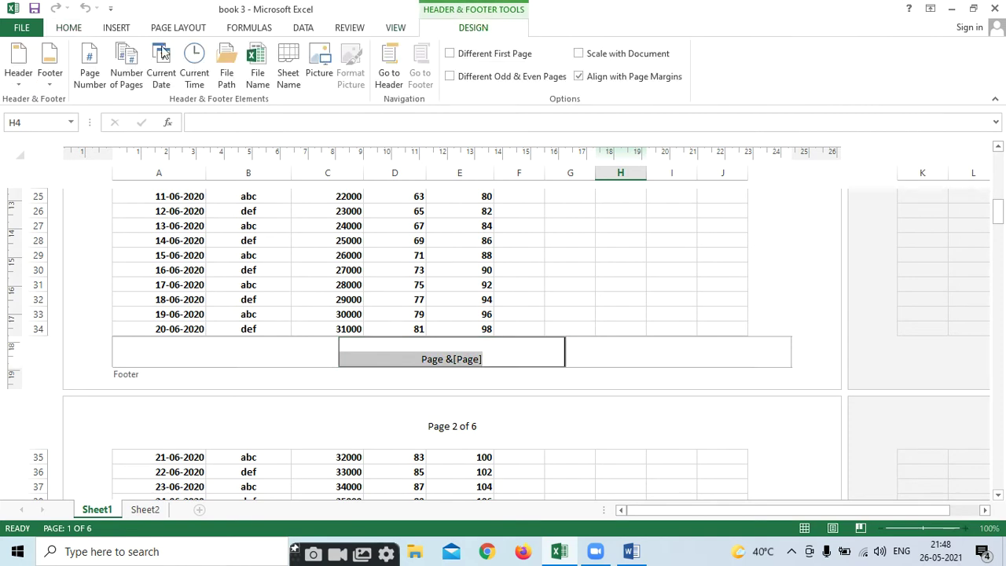
click(49, 77)
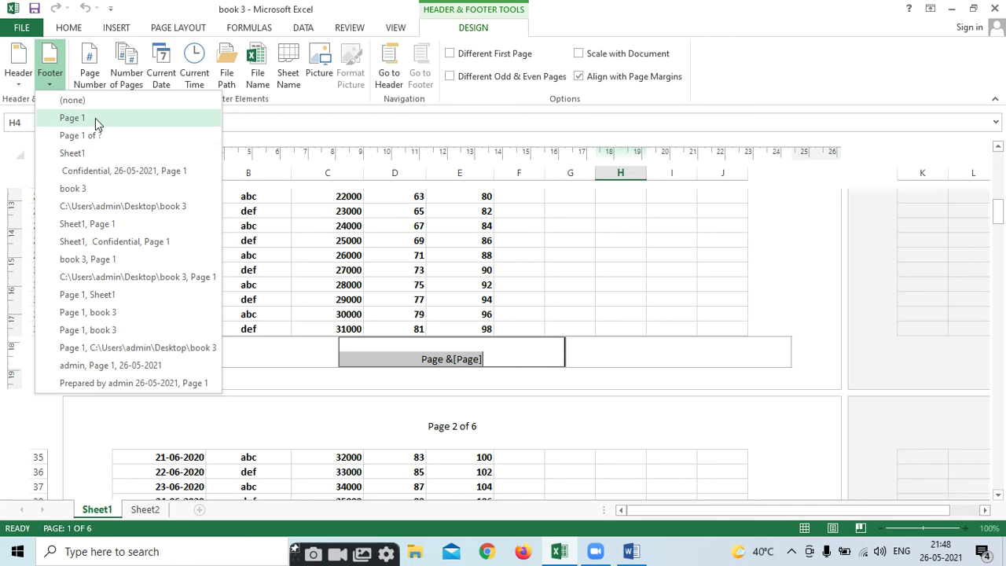
click(95, 126)
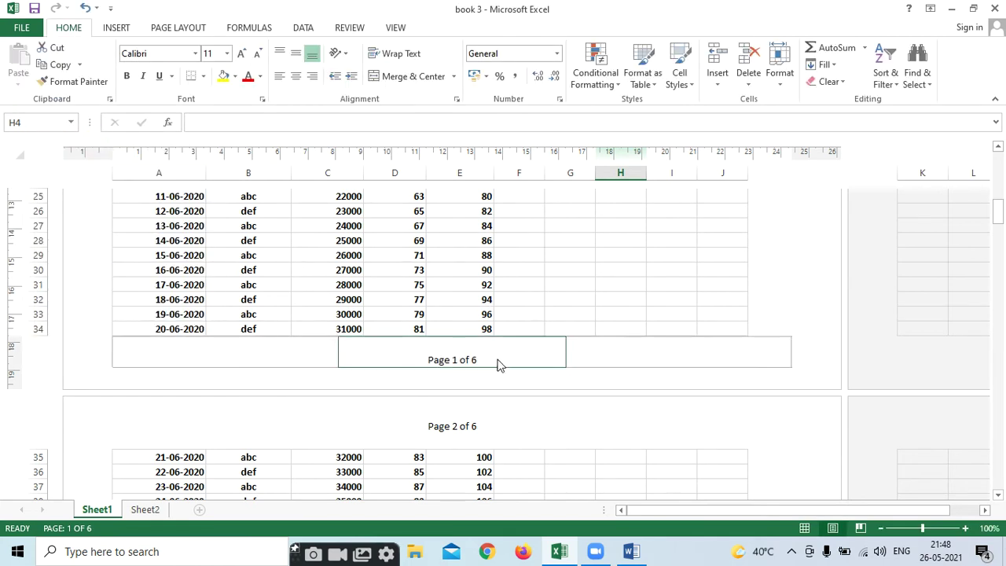
scroll(578, 408, down, 5)
scroll(577, 407, down, 3)
scroll(578, 407, down, 3)
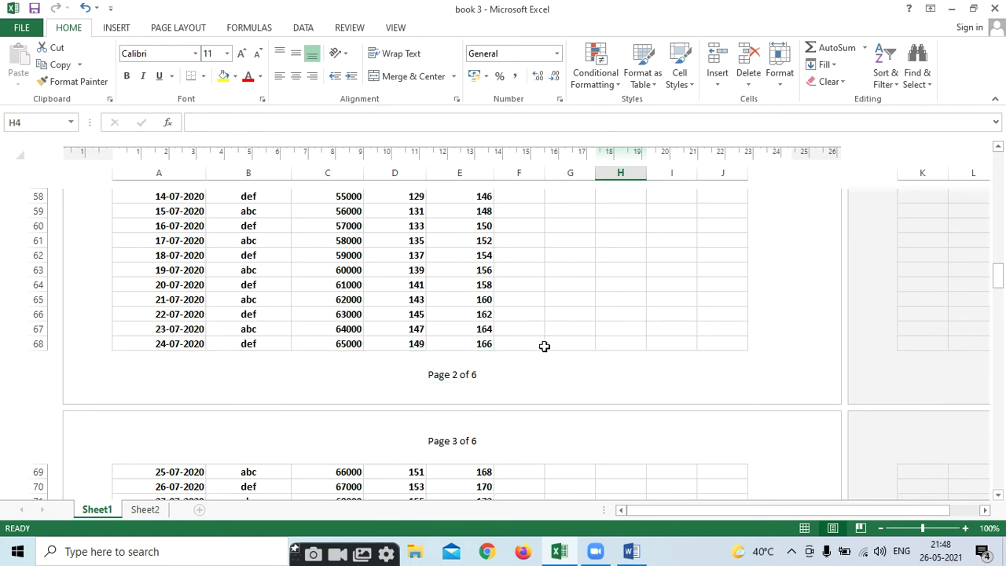
drag(995, 277, 1002, 157)
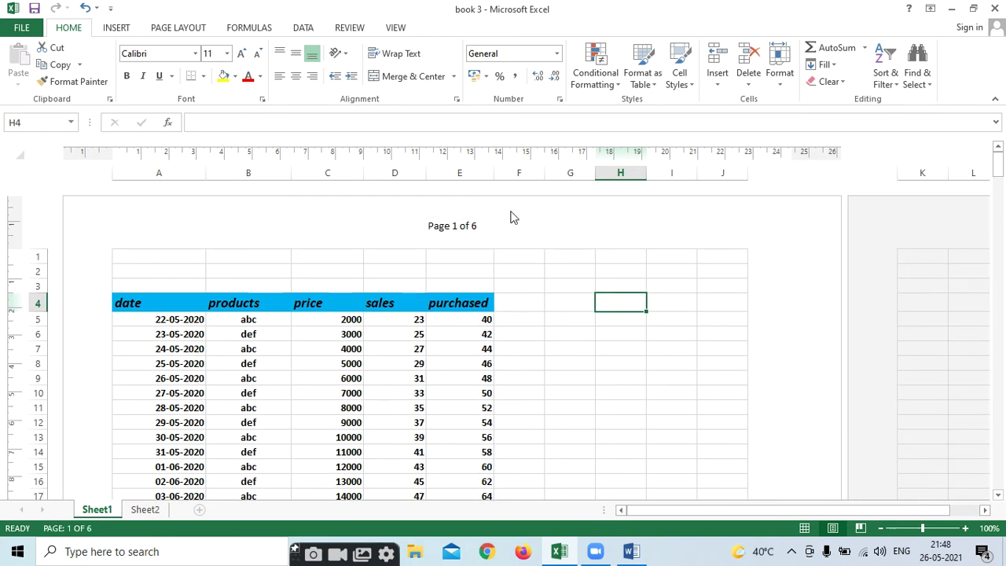
click(494, 228)
key(Delete)
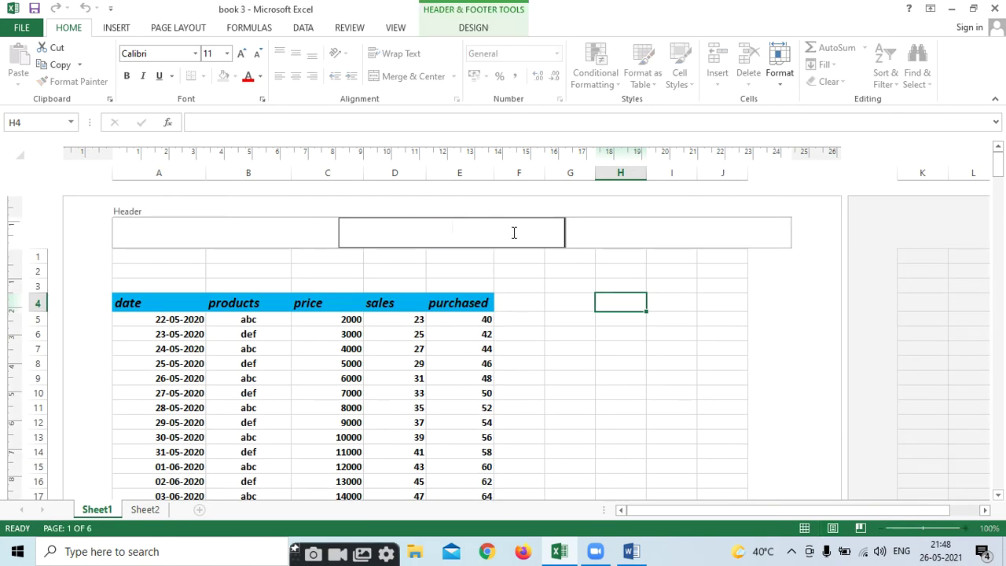
click(548, 333)
click(442, 236)
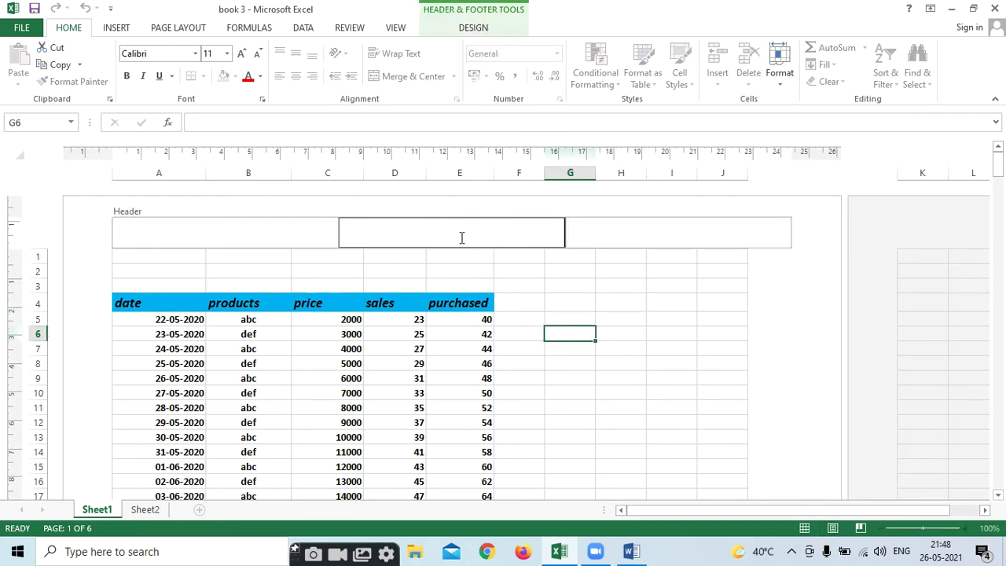
click(600, 418)
scroll(568, 398, down, 4)
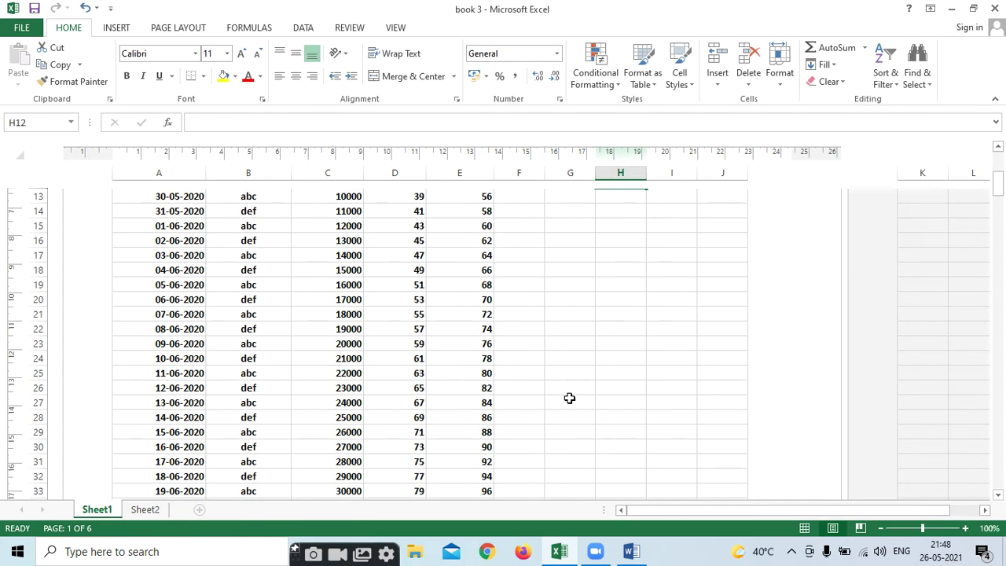
scroll(569, 399, down, 3)
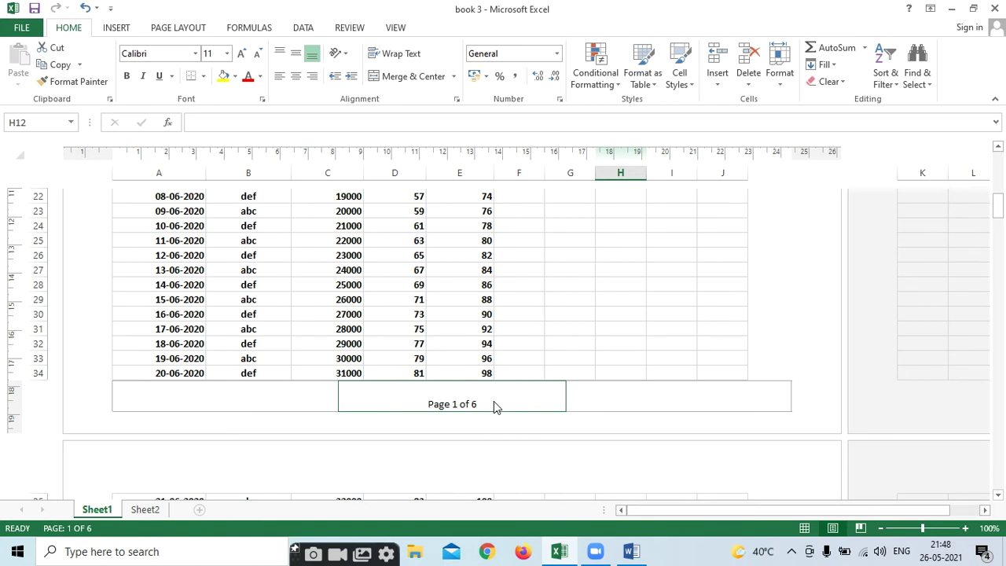
scroll(494, 400, down, 1)
scroll(507, 414, down, 1)
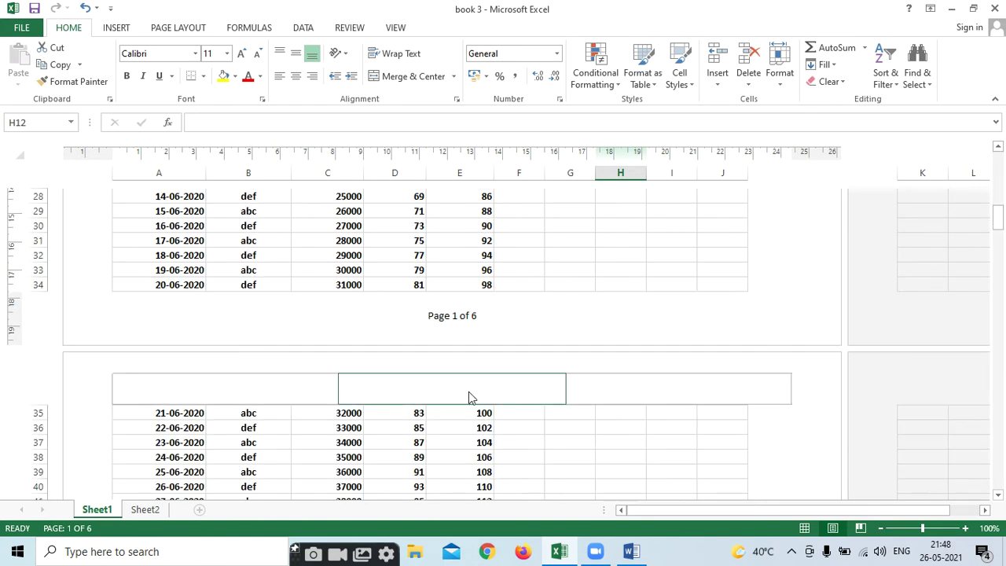
scroll(512, 408, down, 3)
scroll(507, 417, down, 3)
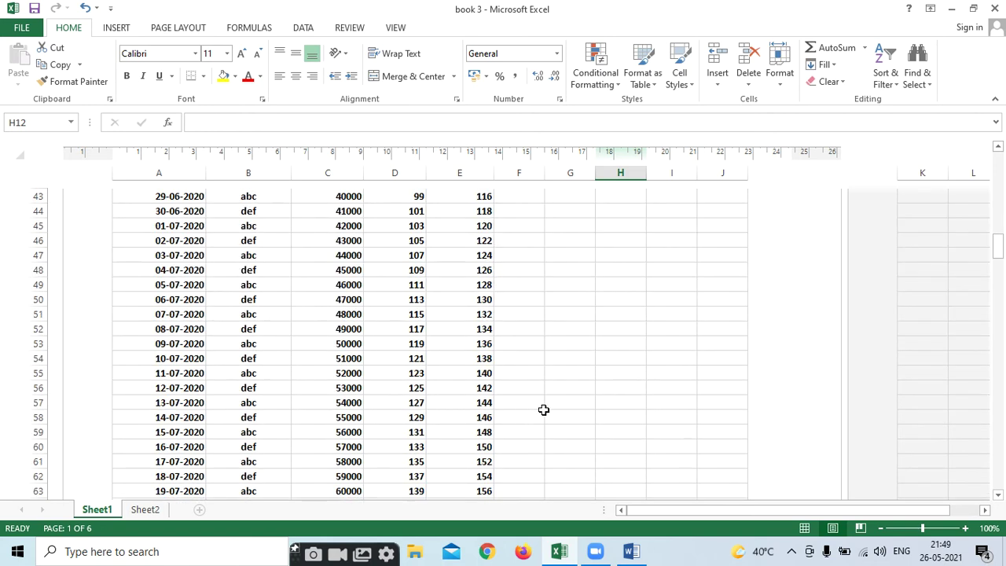
scroll(543, 408, down, 2)
scroll(542, 415, down, 2)
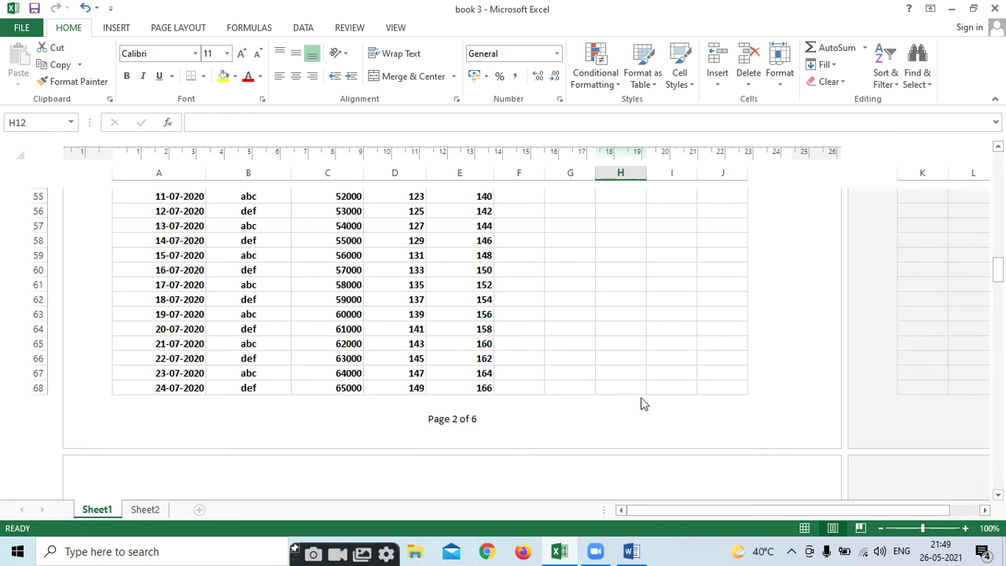
scroll(637, 401, down, 3)
scroll(623, 388, down, 4)
scroll(611, 403, down, 3)
scroll(602, 398, down, 4)
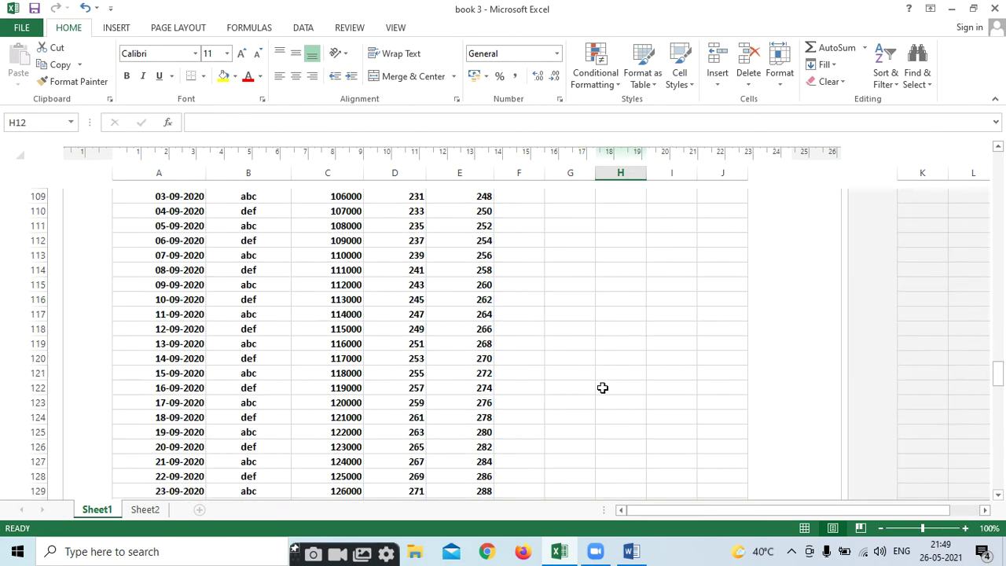
scroll(602, 385, down, 4)
scroll(604, 382, down, 5)
scroll(599, 384, down, 4)
scroll(597, 396, down, 3)
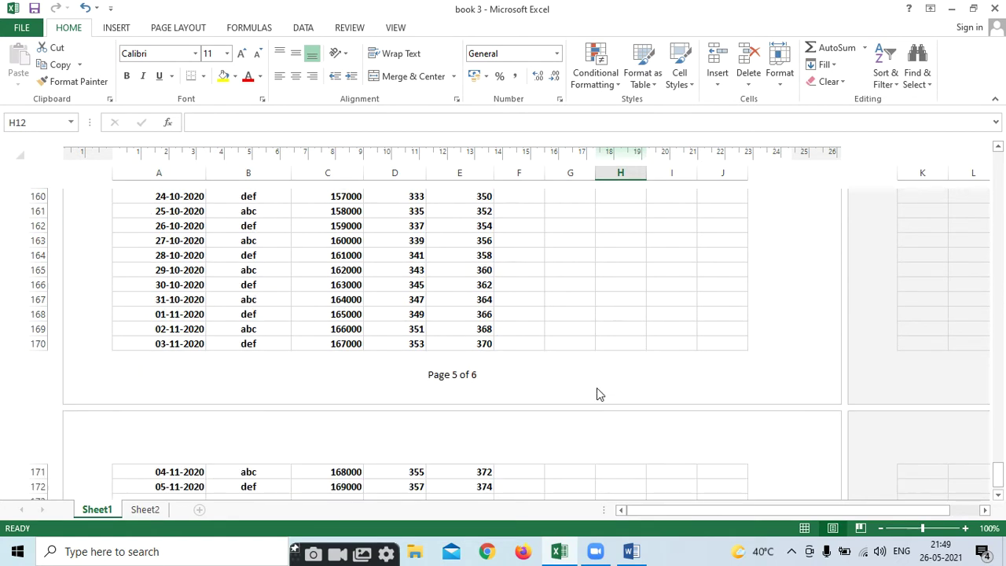
drag(996, 477, 998, 157)
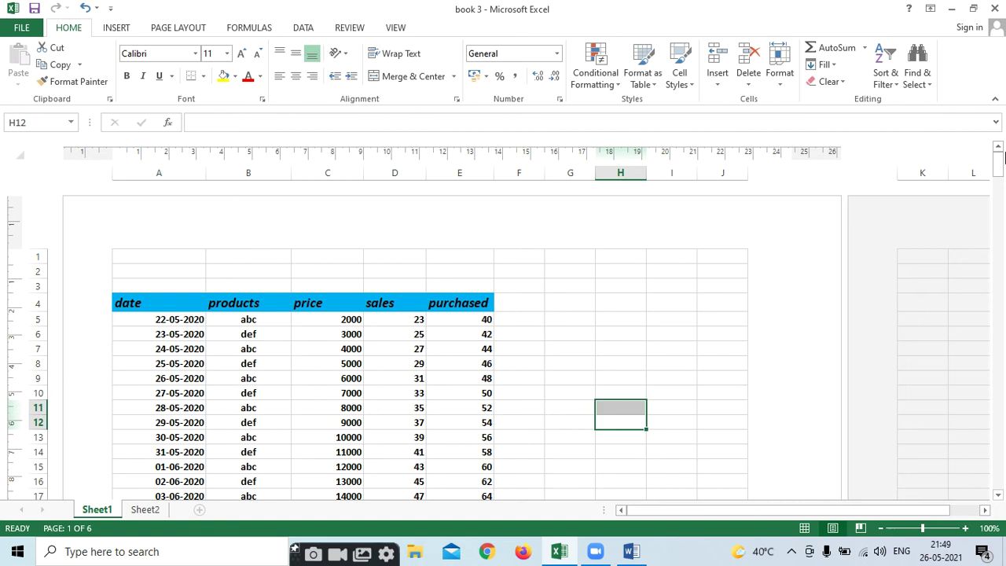
Step: Insert the total page count into the centre header, then delete it again
click(442, 230)
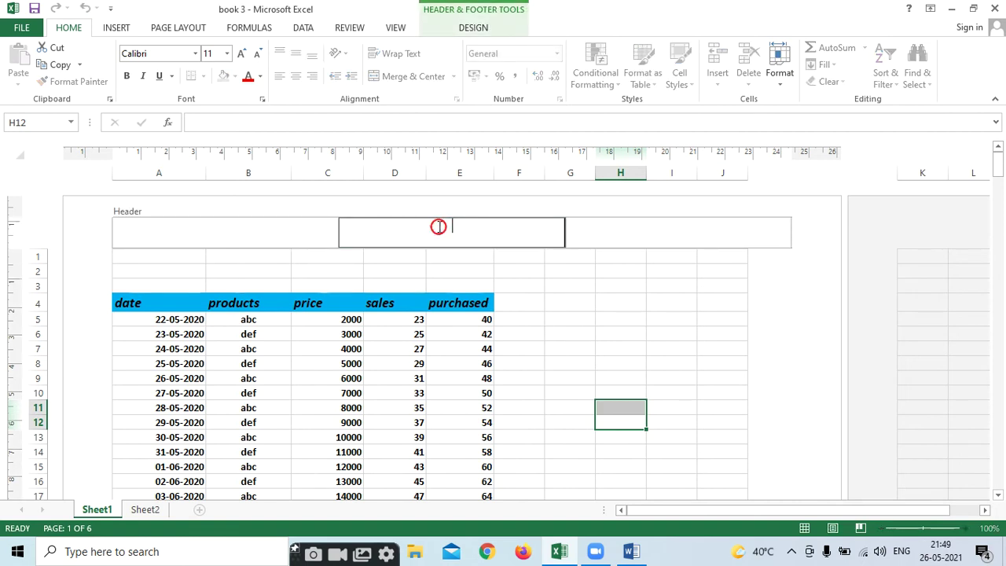
click(474, 28)
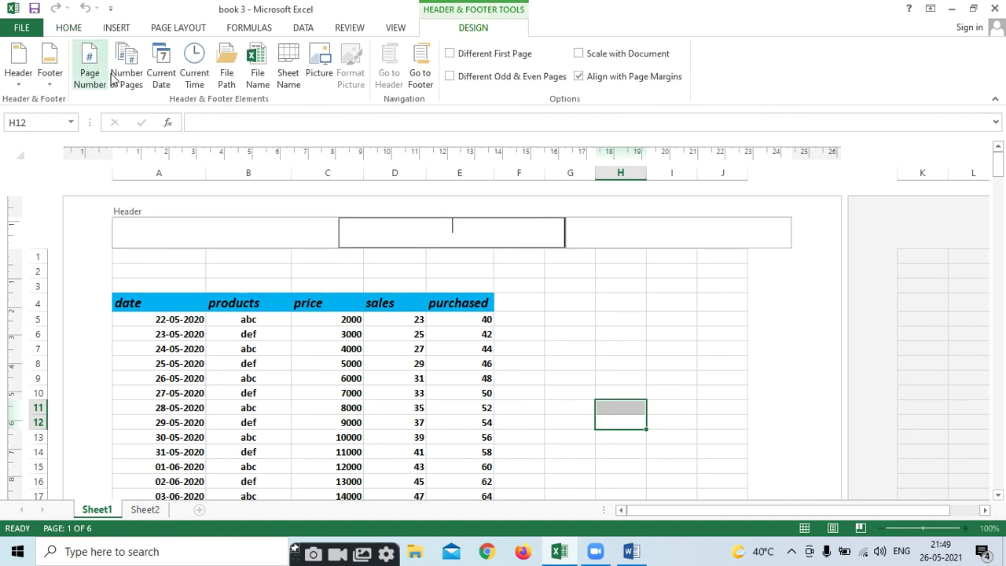
click(124, 79)
click(652, 346)
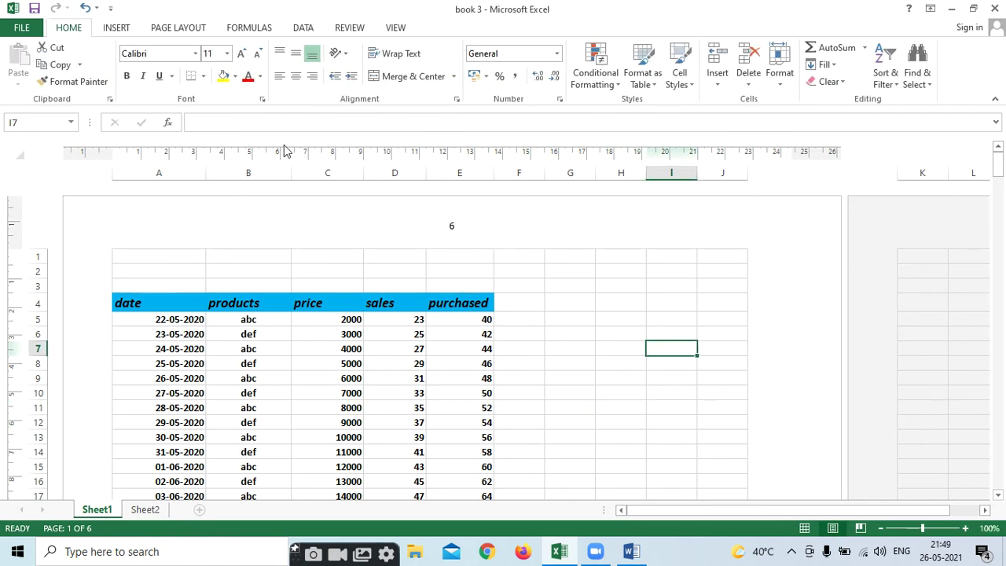
click(464, 231)
key(Delete)
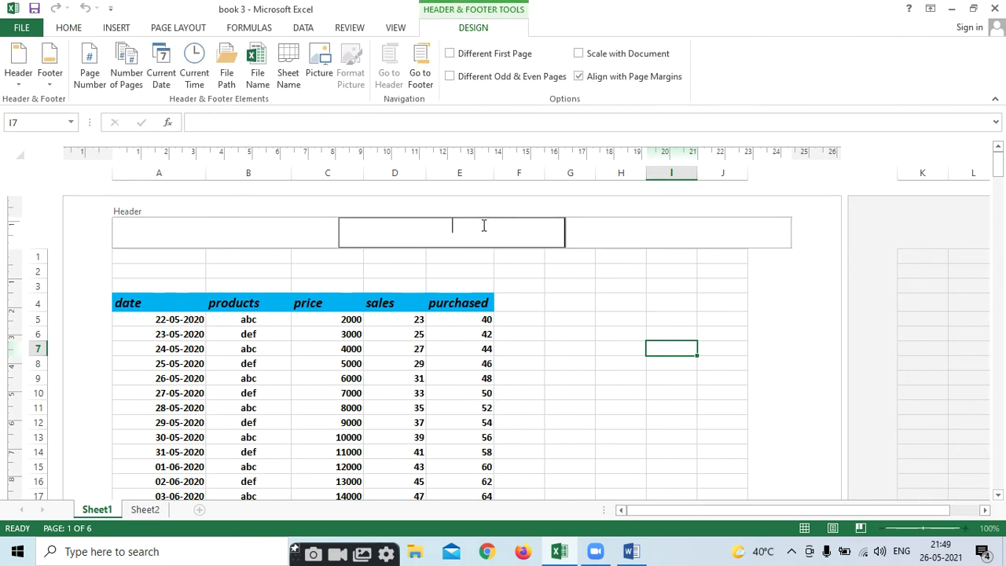
click(602, 376)
Step: Add the Current Date and Current Time codes to the right header section
click(358, 228)
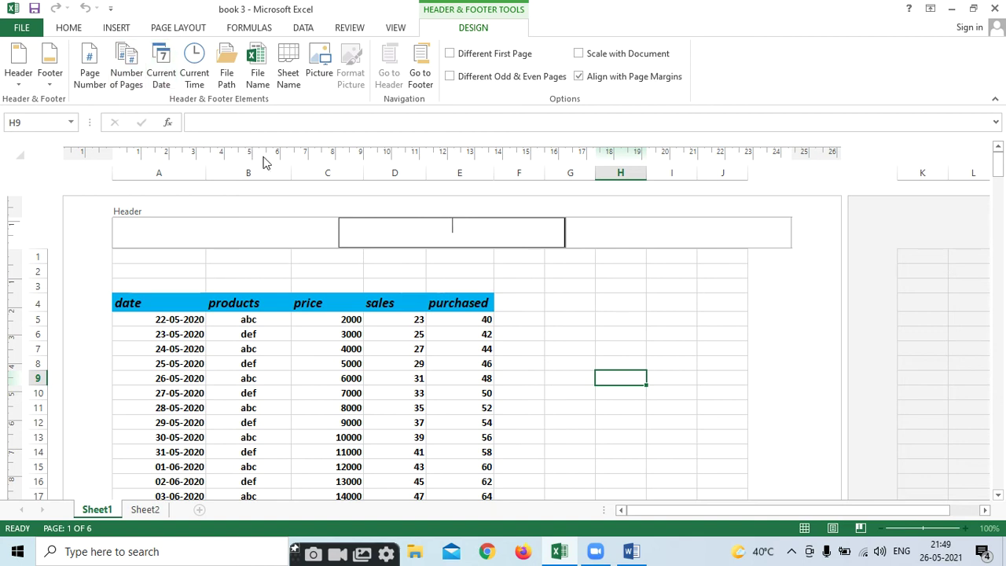
click(644, 235)
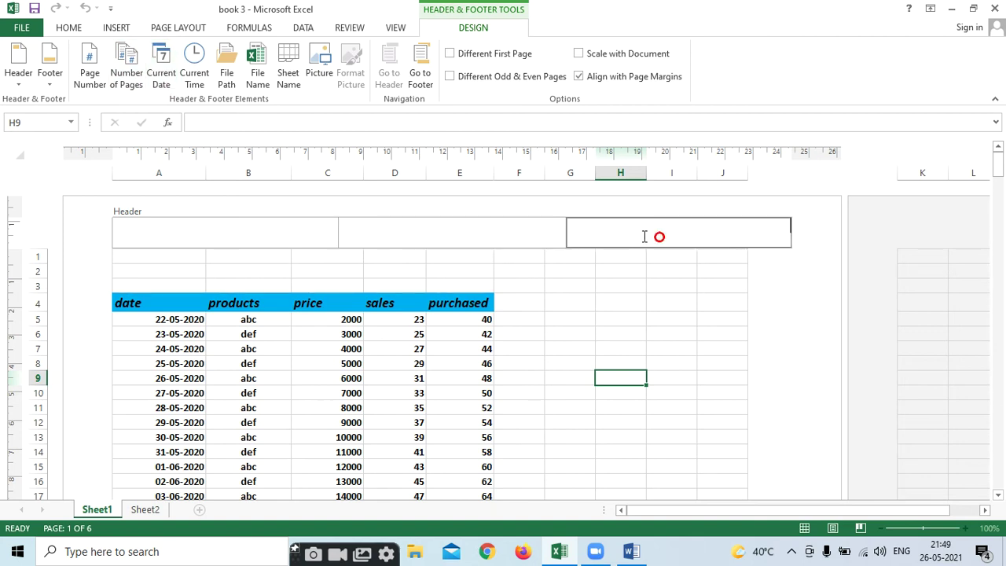
click(161, 72)
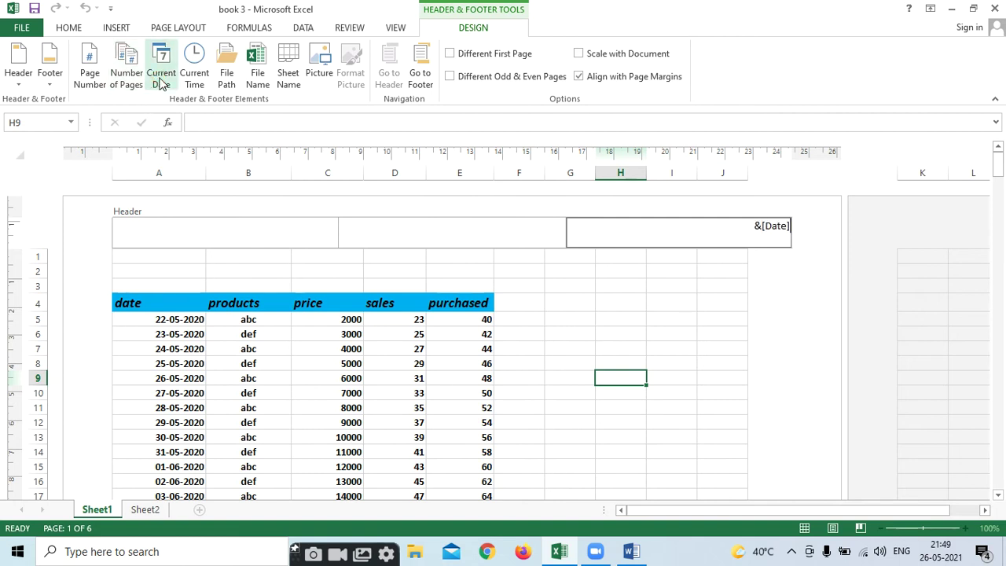
click(554, 314)
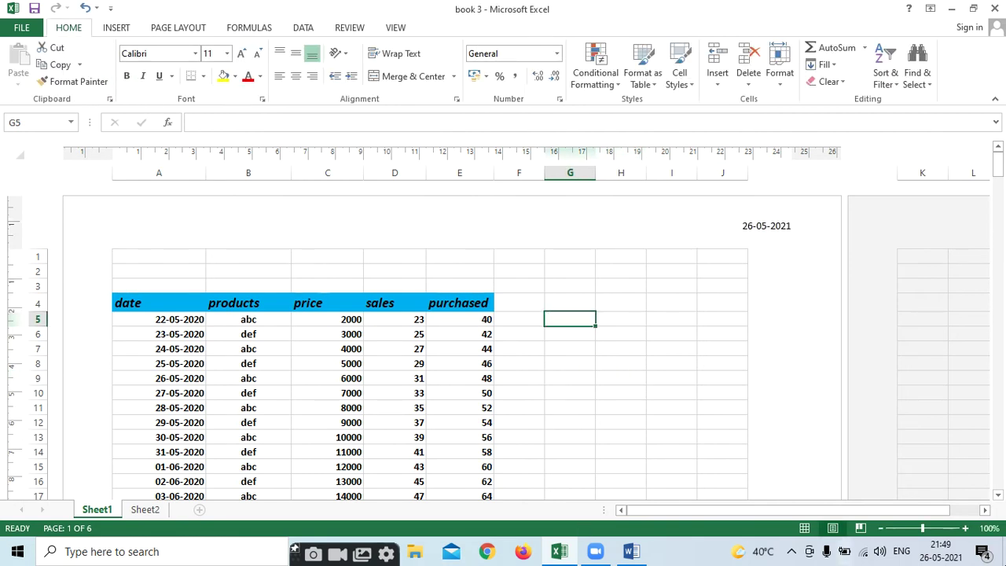
click(756, 227)
click(747, 236)
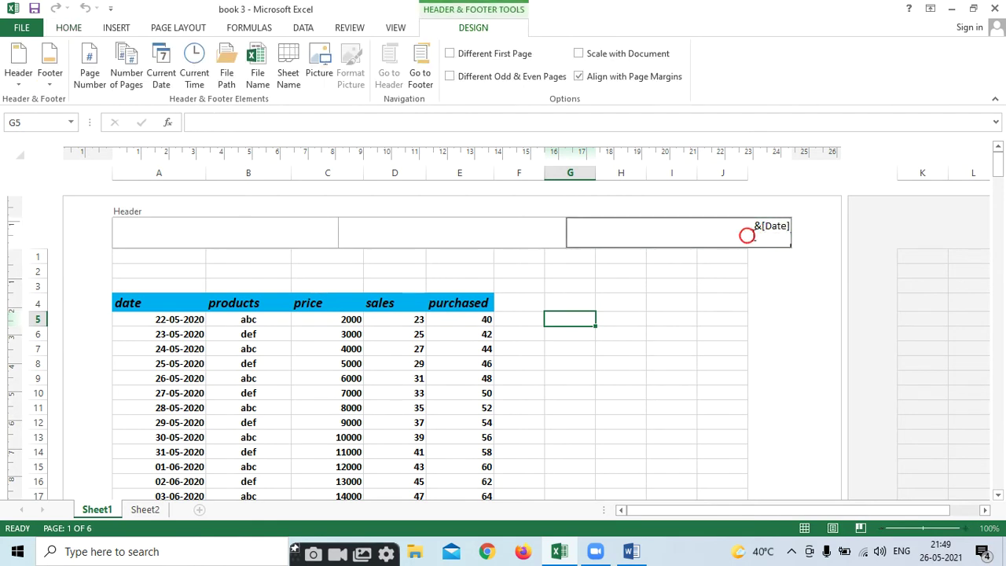
click(194, 79)
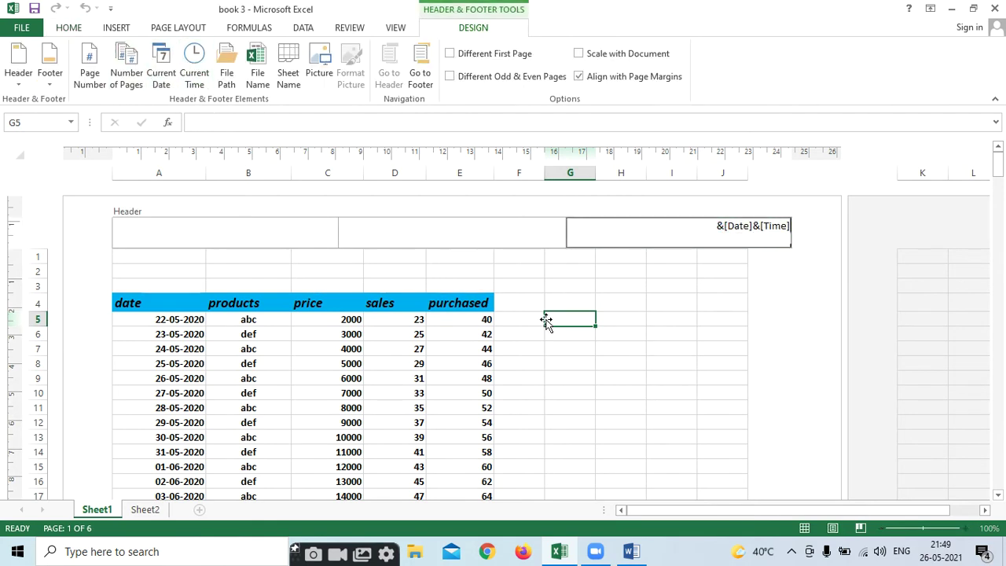
click(625, 393)
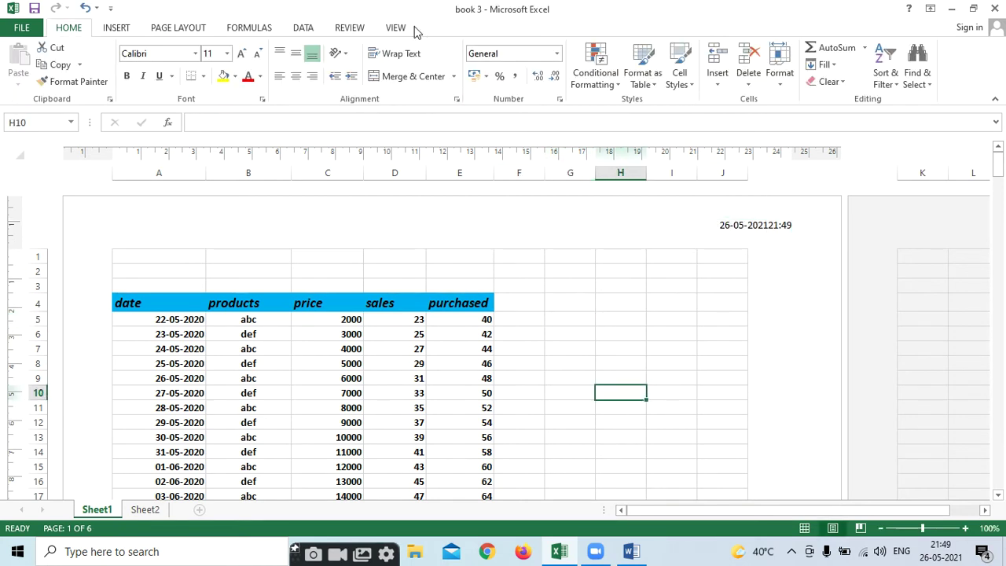
click(495, 232)
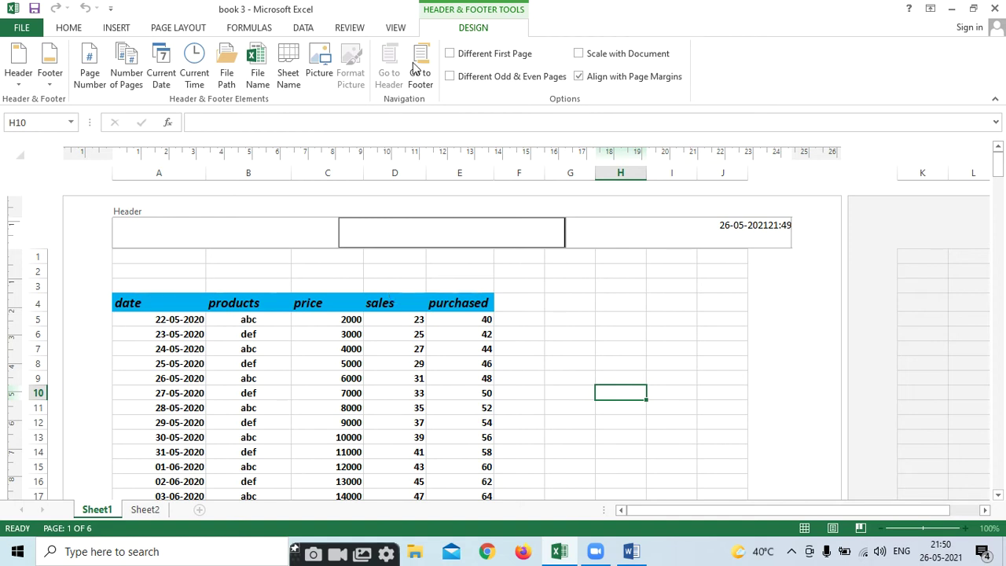
Step: Insert the workbook's file path and name into the right footer section, beside 'Page 1 of 6'
click(614, 382)
scroll(485, 359, down, 7)
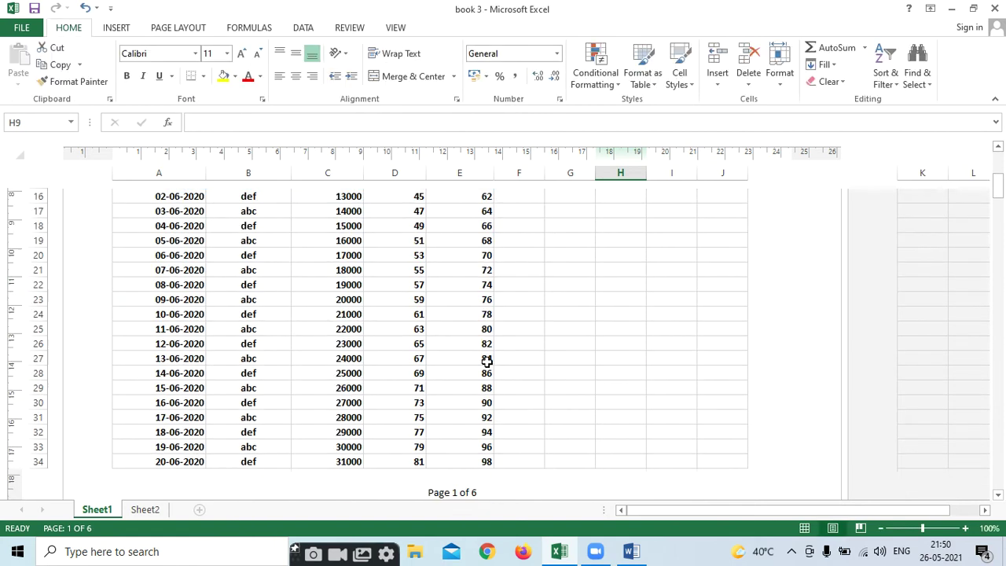
scroll(498, 359, down, 3)
click(616, 354)
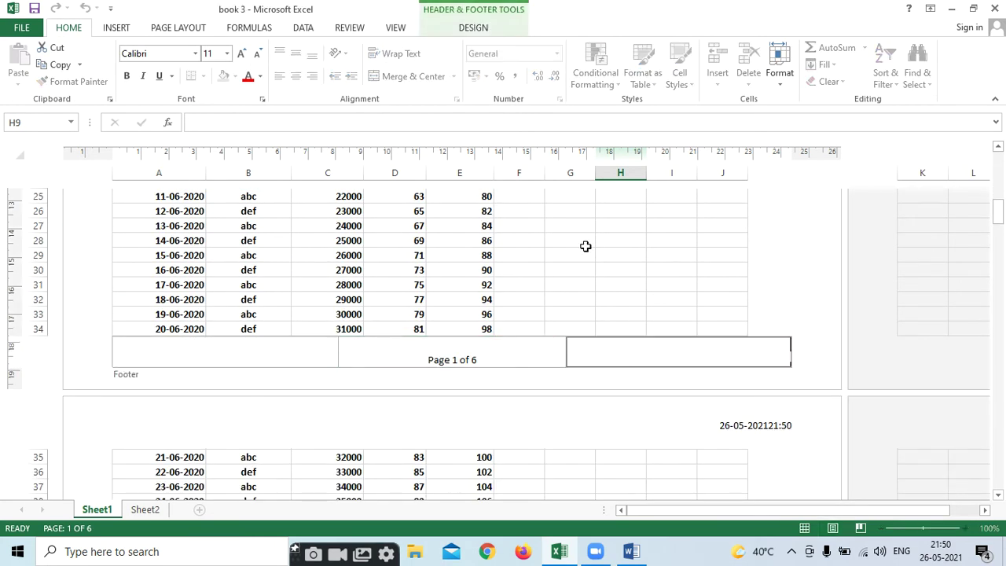
click(474, 32)
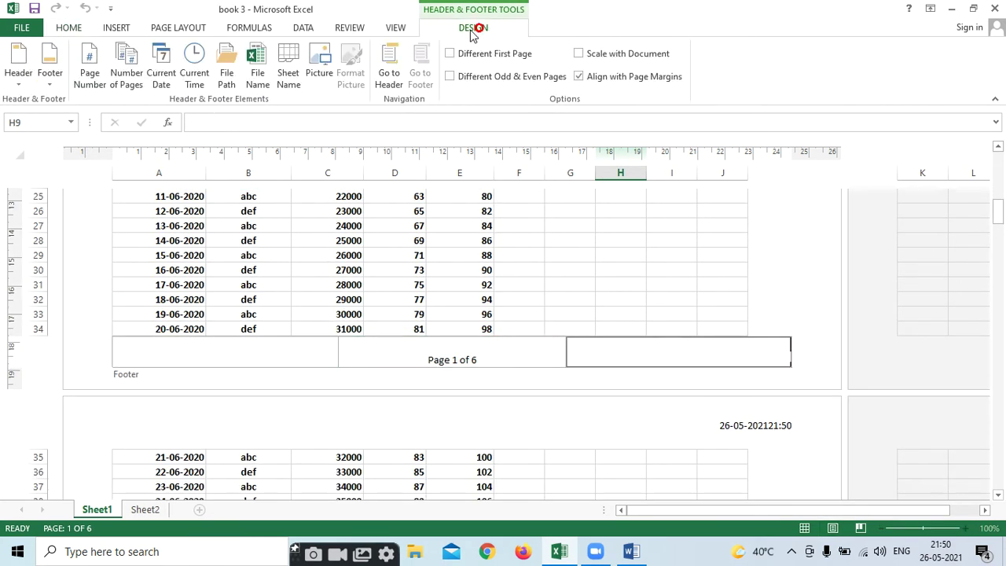
click(227, 76)
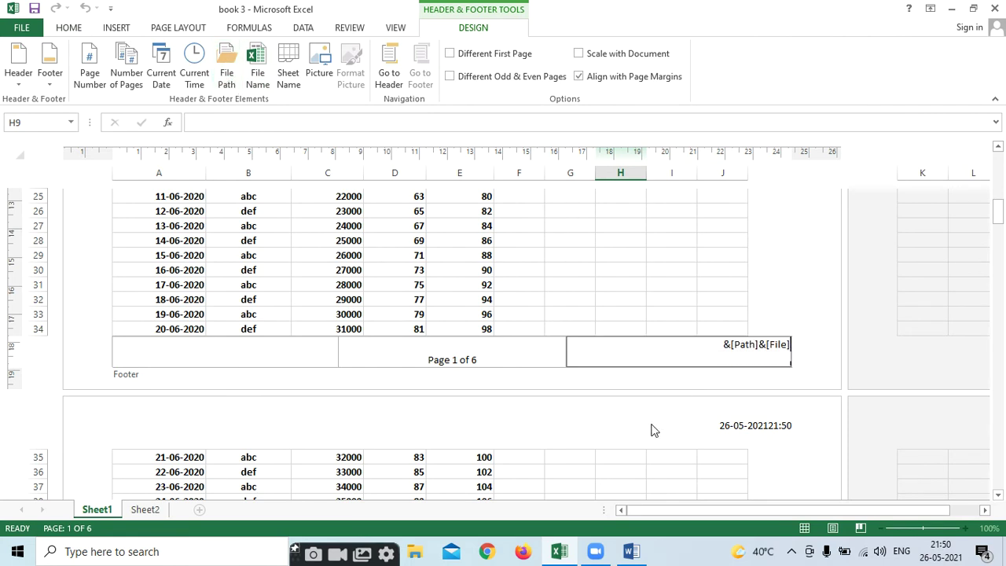
click(576, 260)
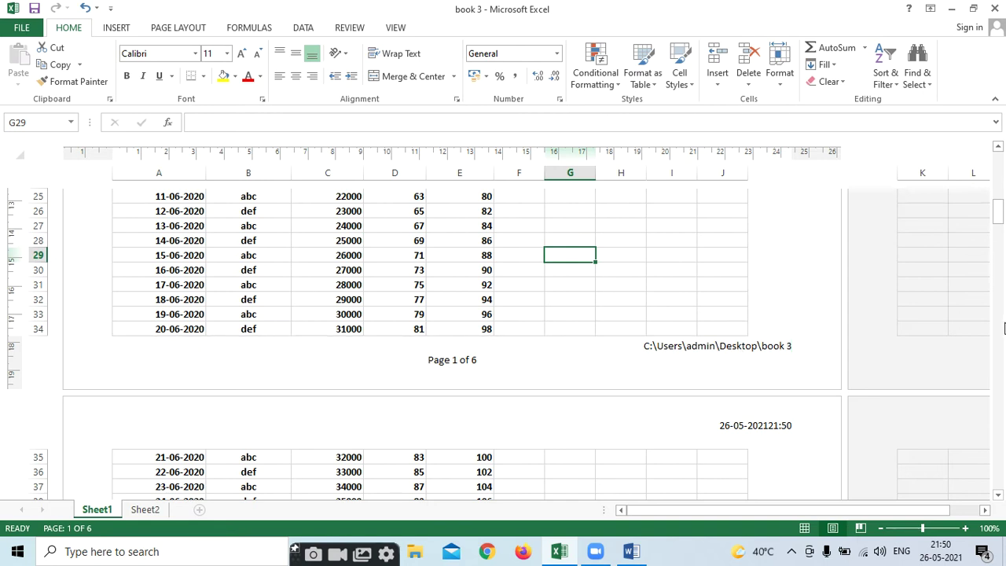
drag(993, 220, 994, 165)
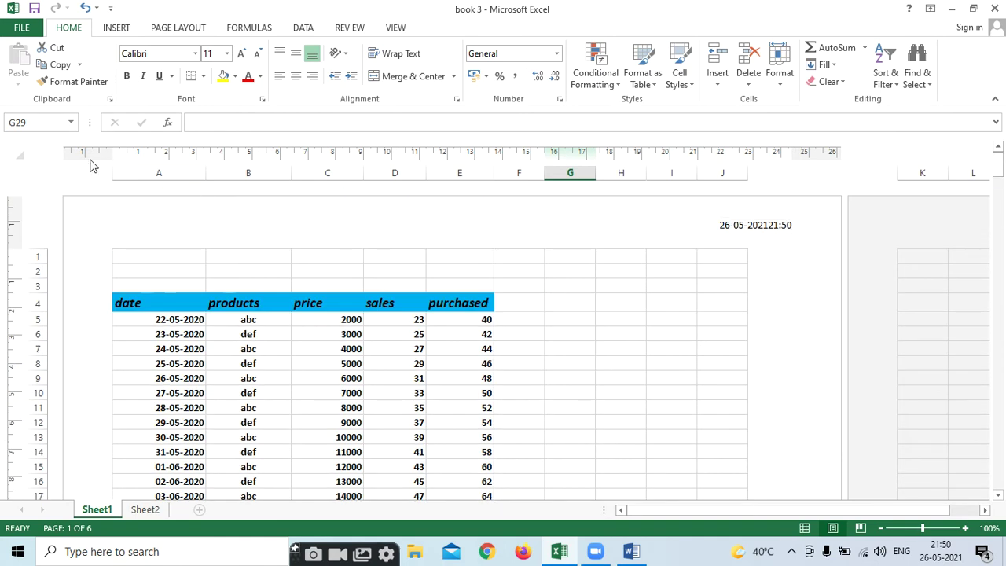
Step: Insert the daisy picture download (2) from a file into the left header section
click(284, 238)
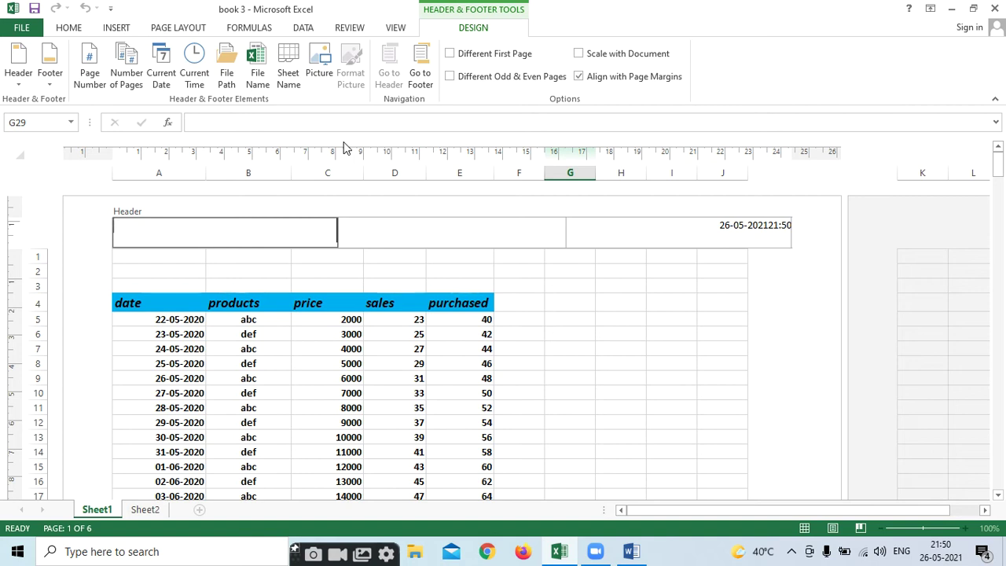
click(319, 69)
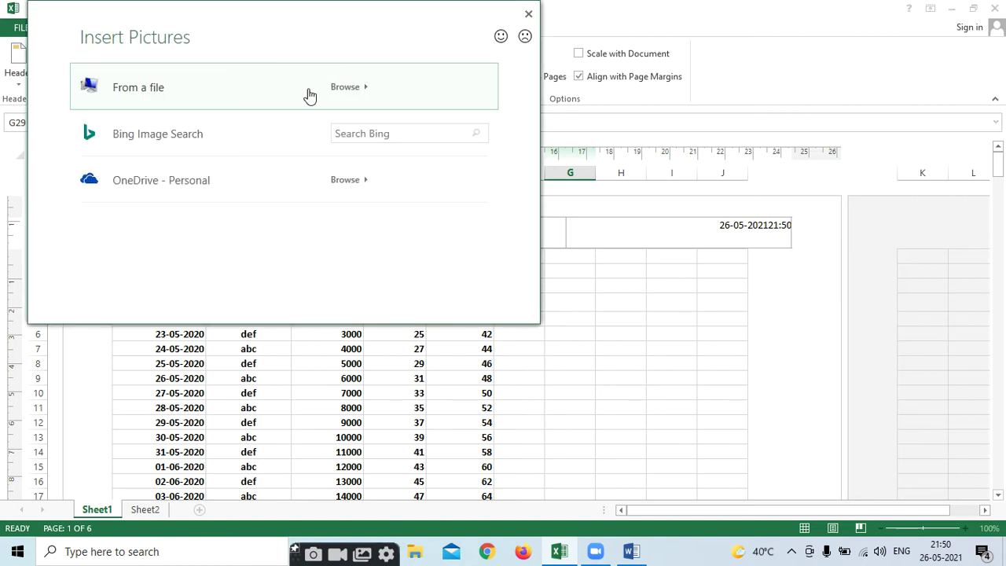
click(338, 88)
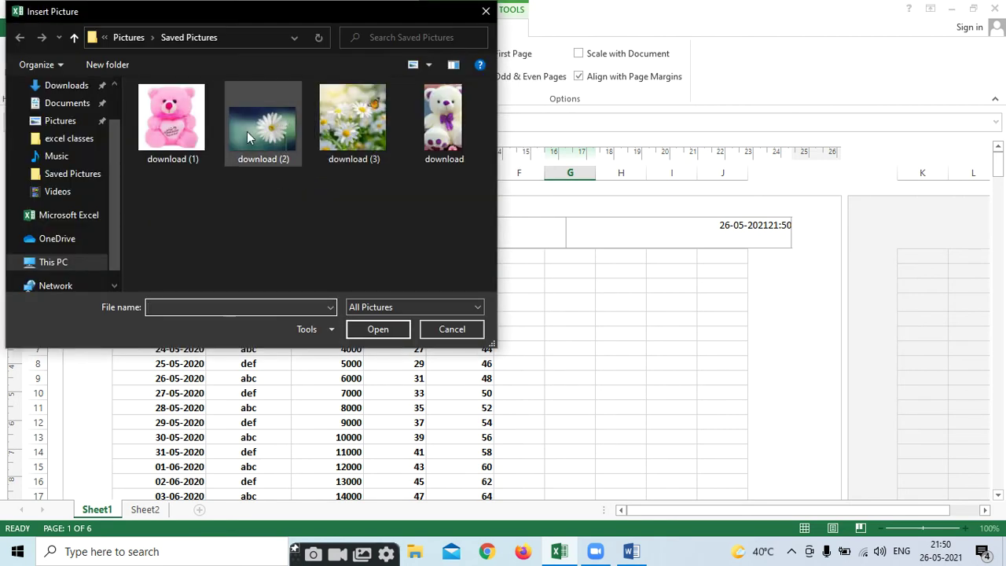
click(246, 131)
click(376, 329)
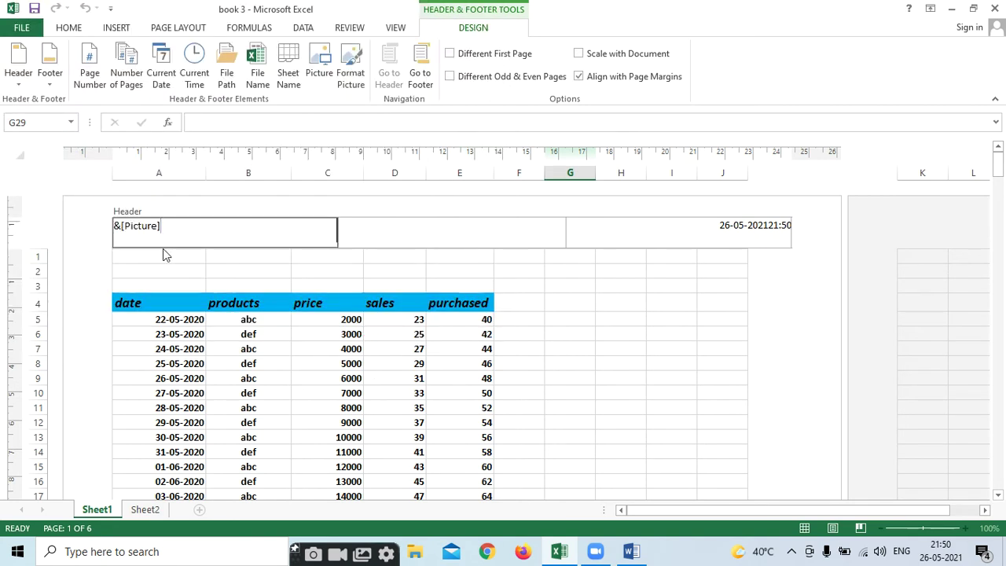
Step: Toggle header editing to view the picture and select the top rows beneath it
click(578, 328)
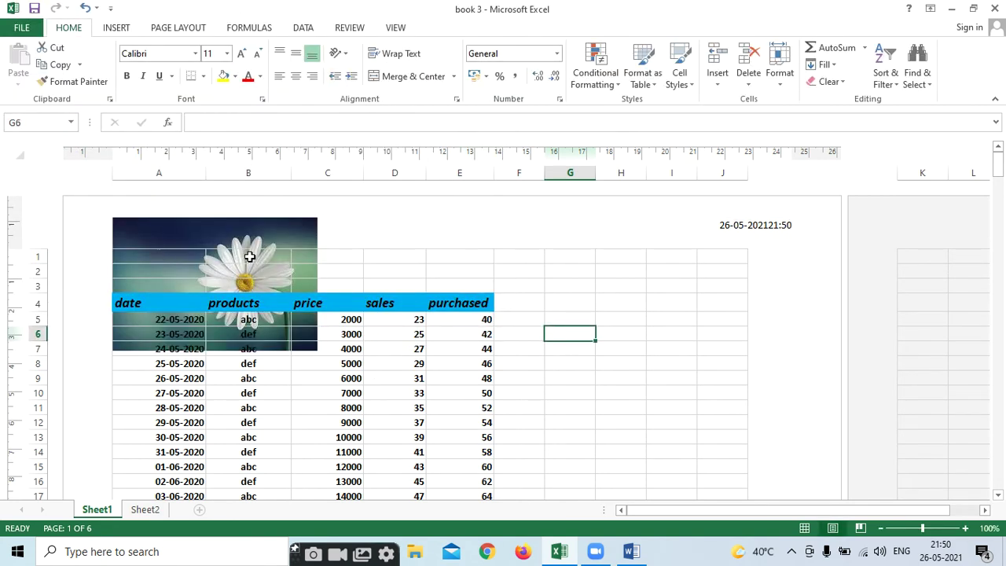
click(265, 233)
click(613, 389)
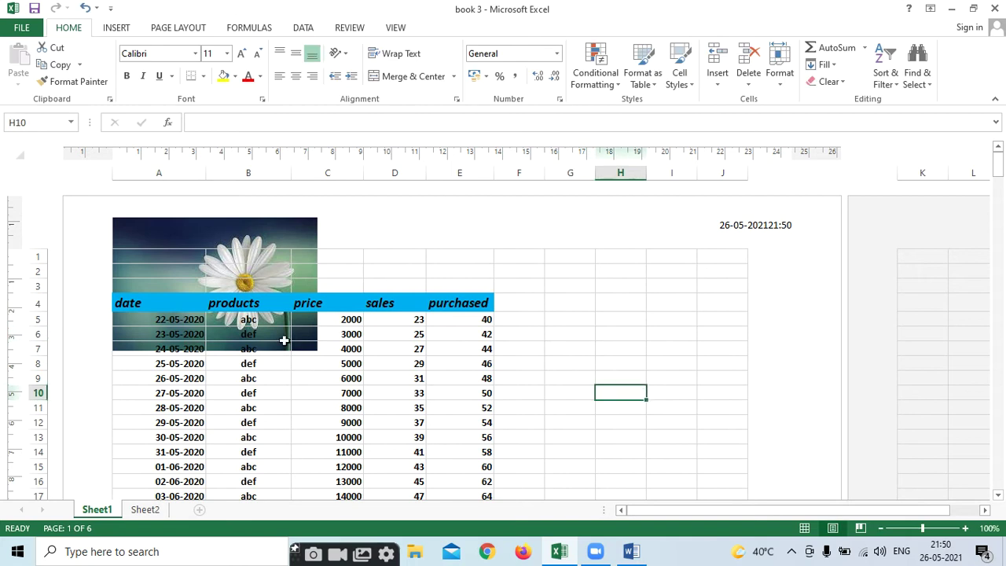
click(276, 228)
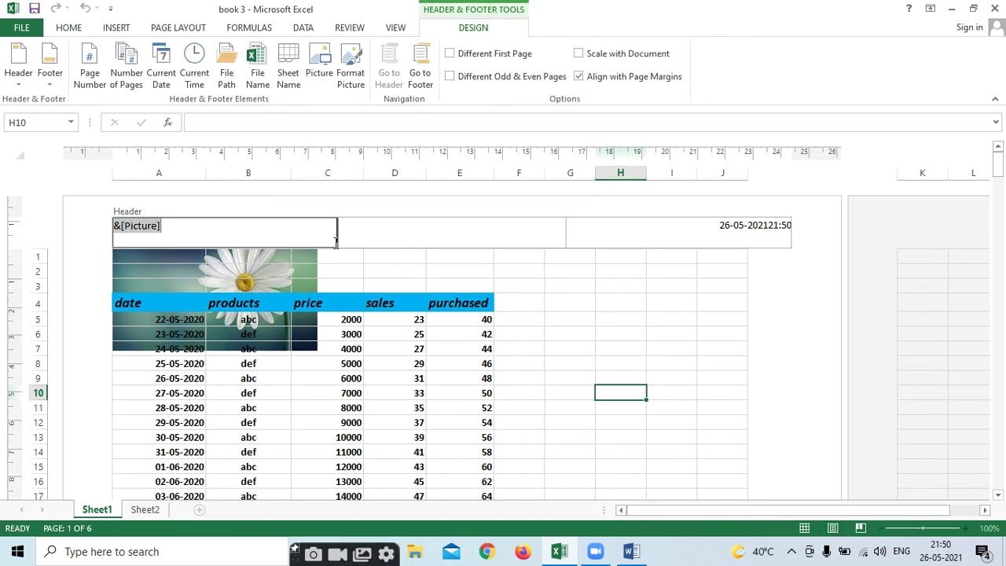
click(589, 288)
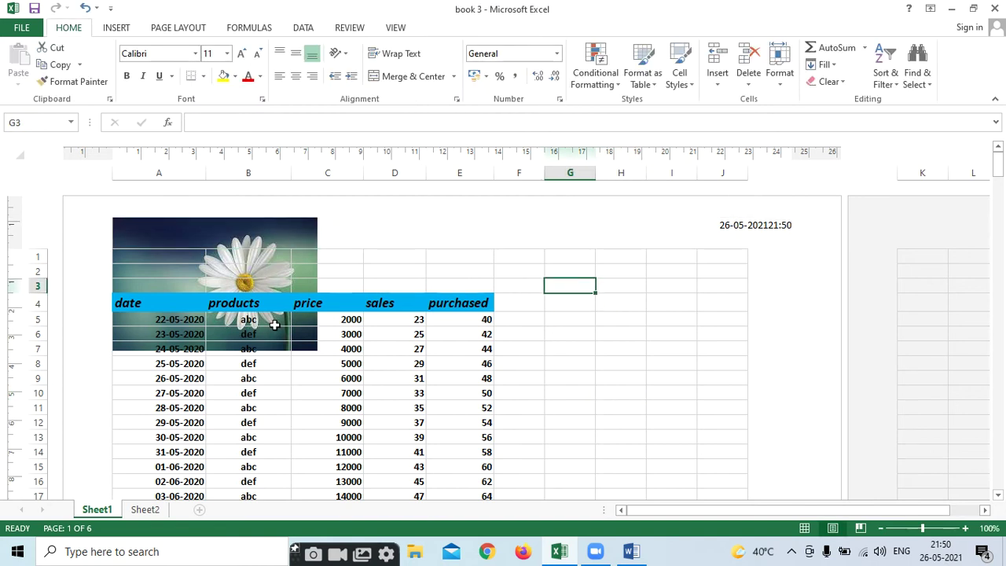
click(278, 227)
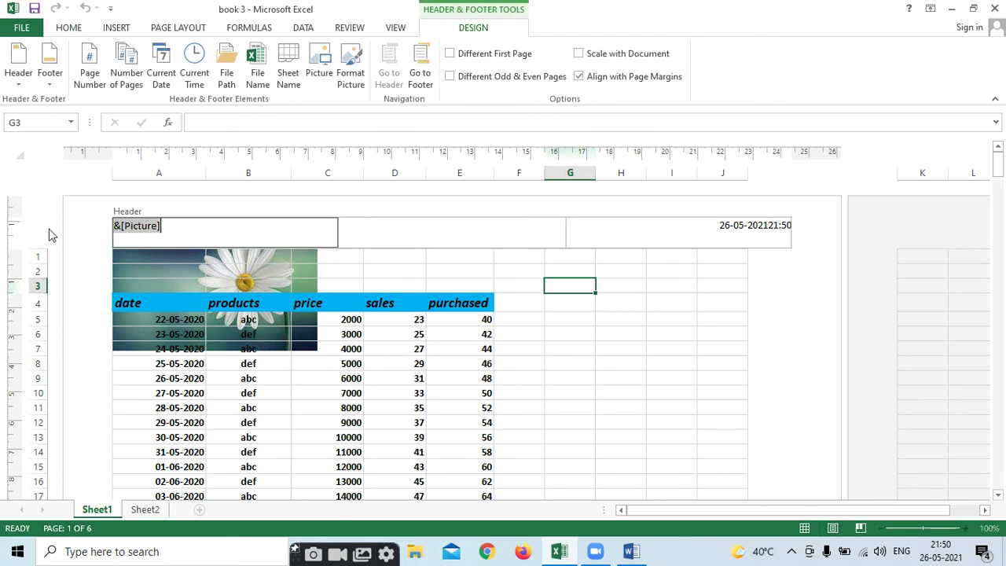
drag(41, 256, 47, 297)
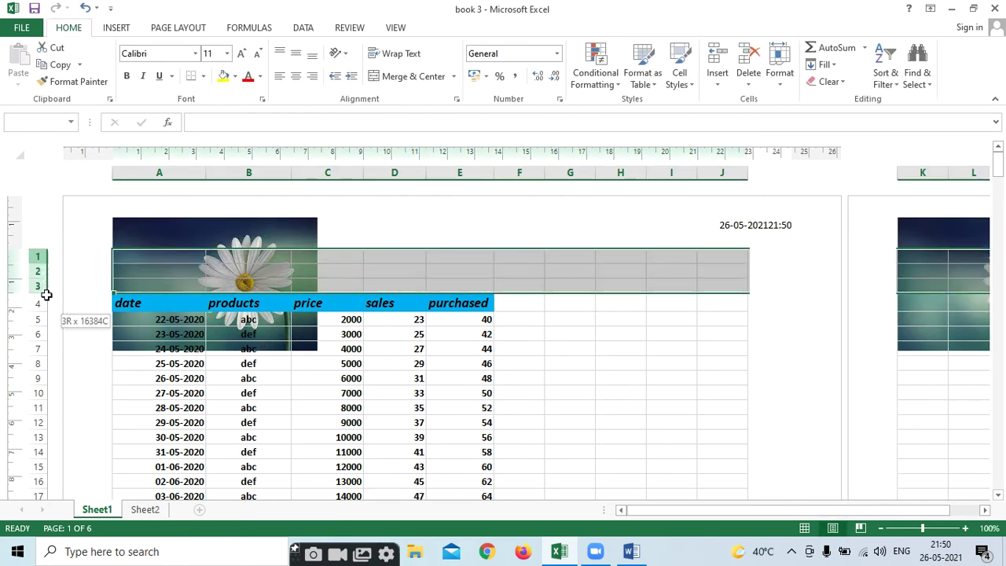
Step: Clear the row selection, hide the white space between pages, and select cell C1
click(640, 375)
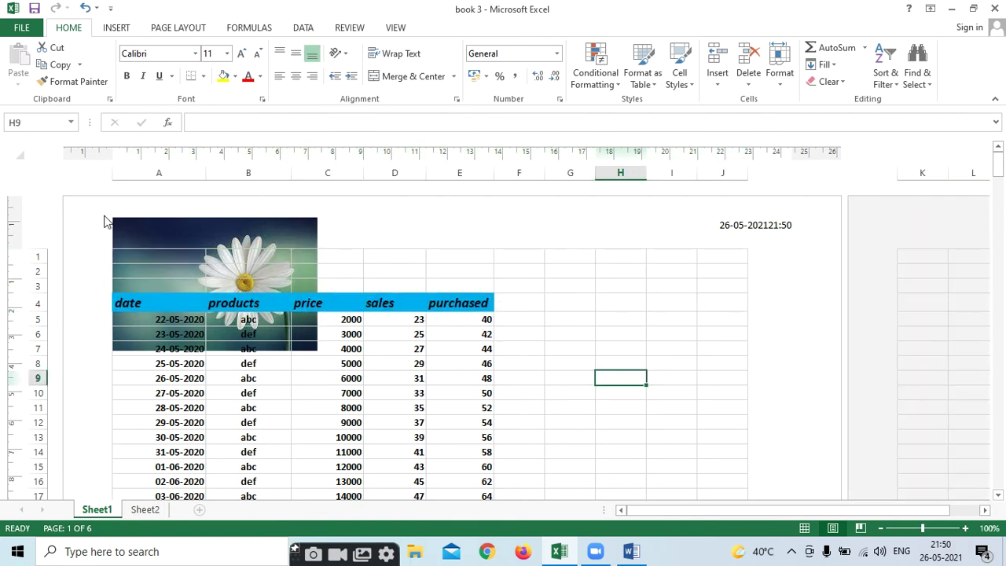
click(128, 230)
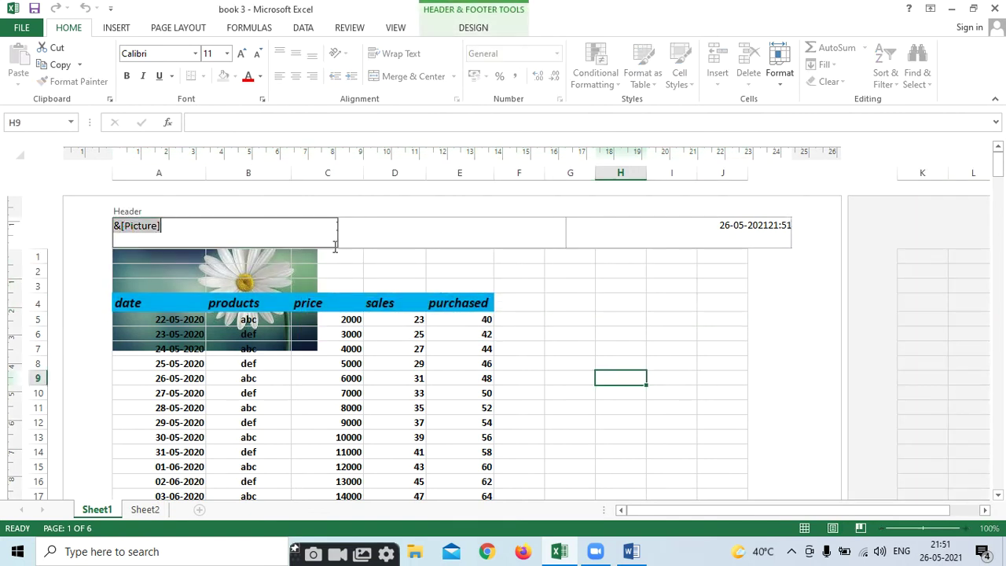
click(62, 248)
click(62, 248)
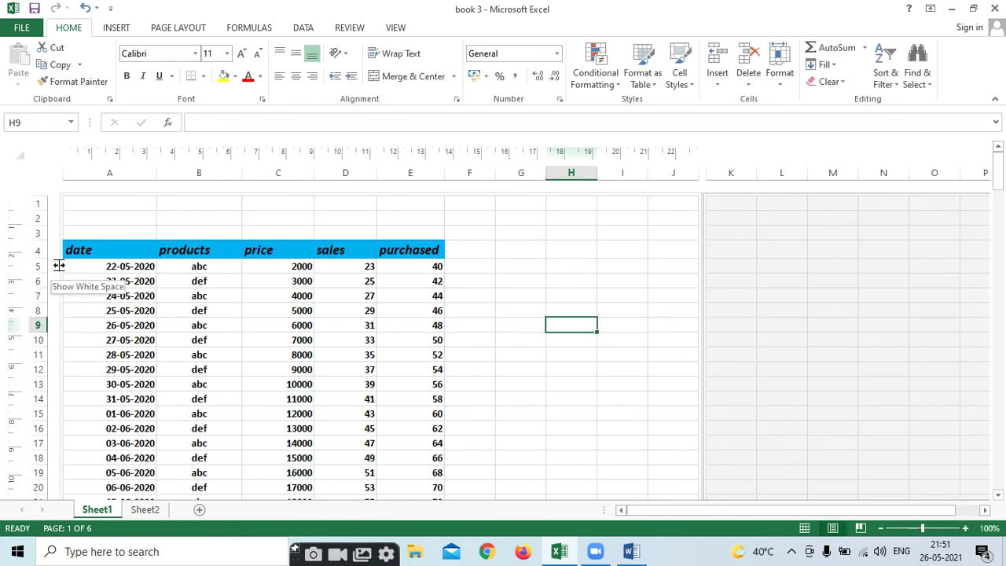
click(569, 280)
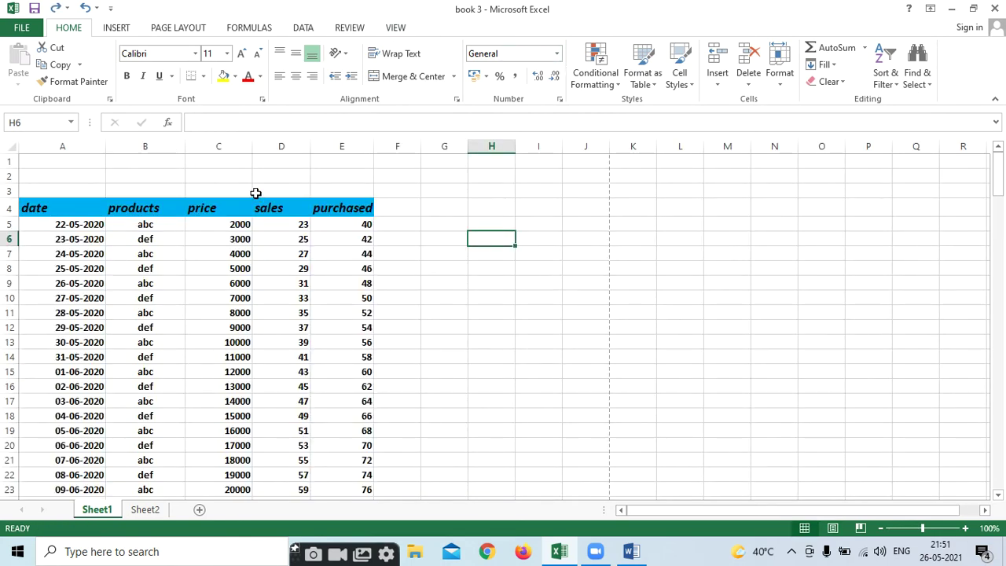
click(226, 162)
Step: Delete the &[Picture] code from the left header via Insert > Header & Footer
click(117, 27)
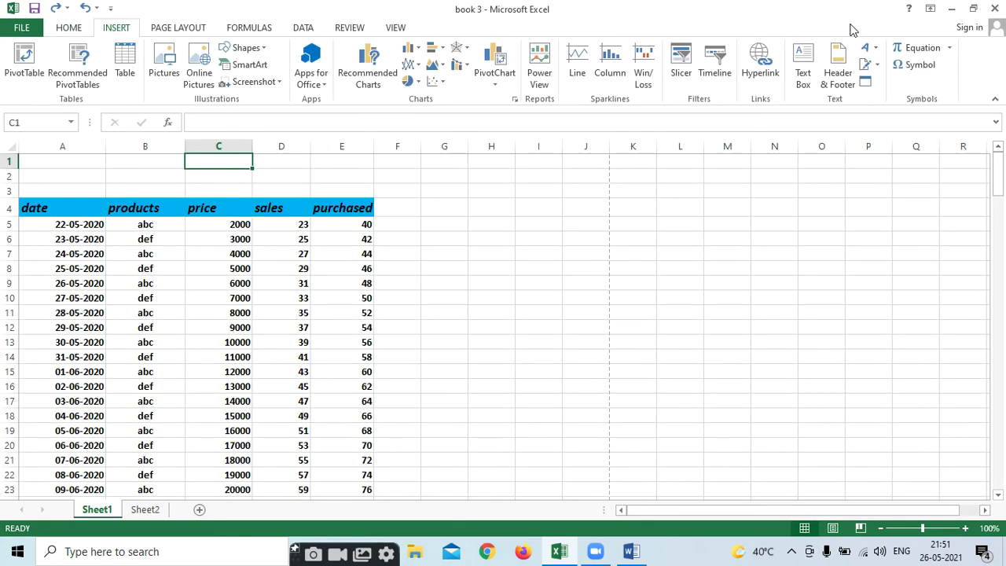
click(838, 63)
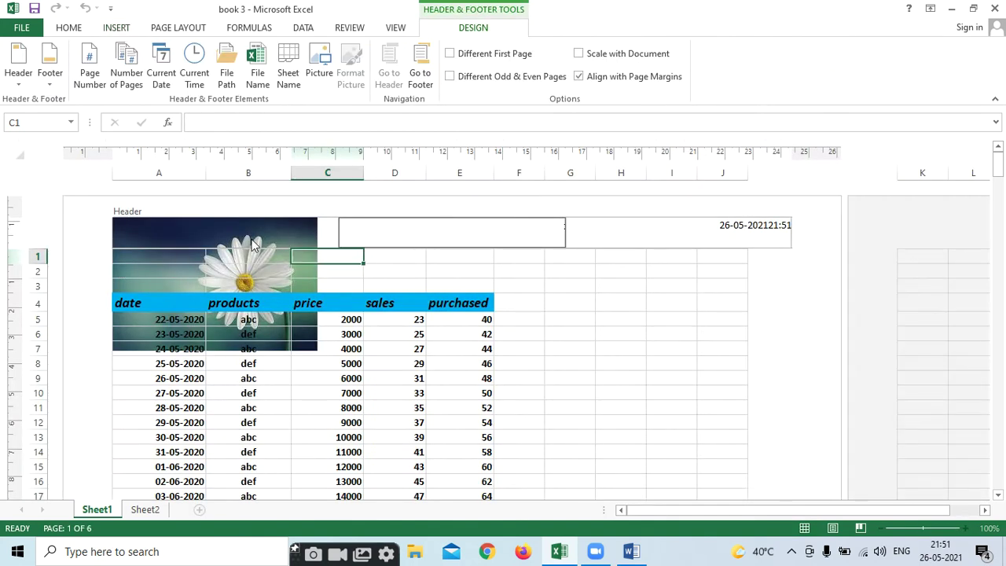
click(279, 228)
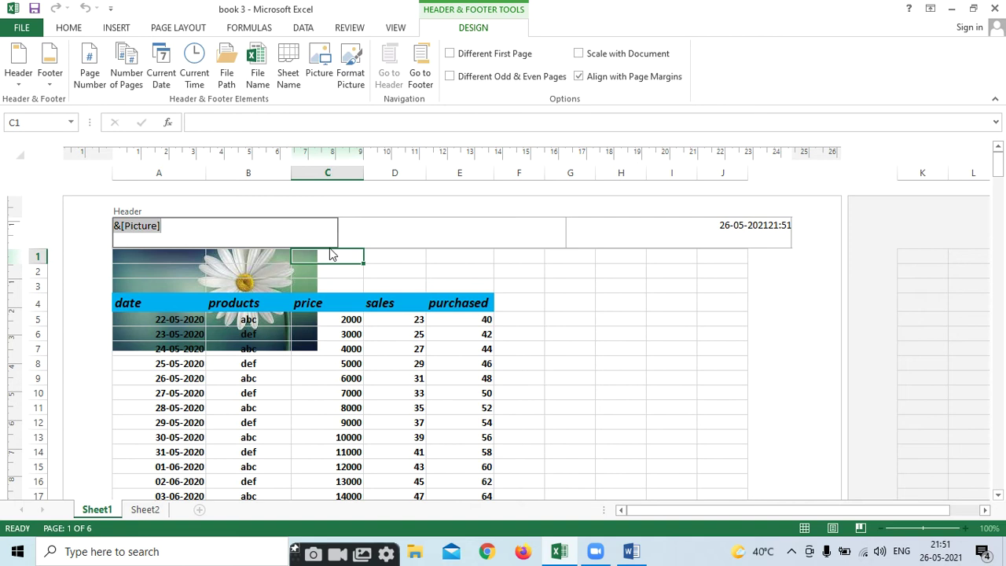
key(Delete)
key(Return)
key(Return)
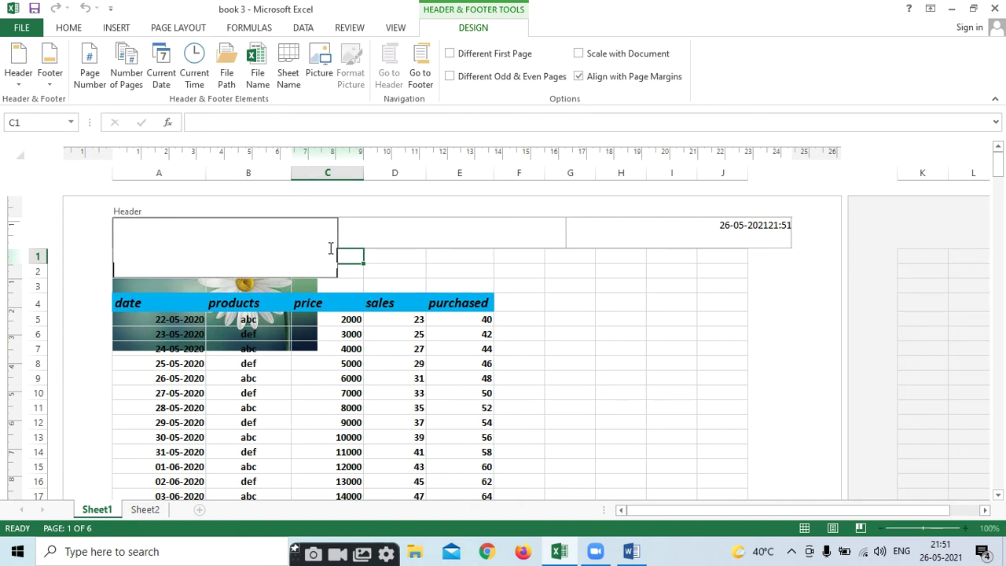
click(385, 267)
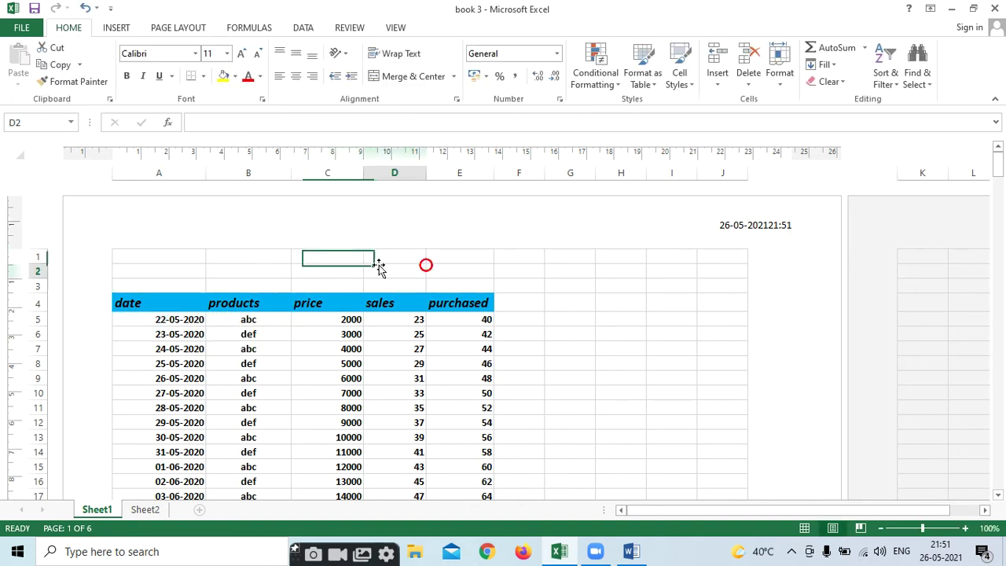
Step: Insert the daisy image download (2) into the left header section again
click(235, 228)
click(319, 67)
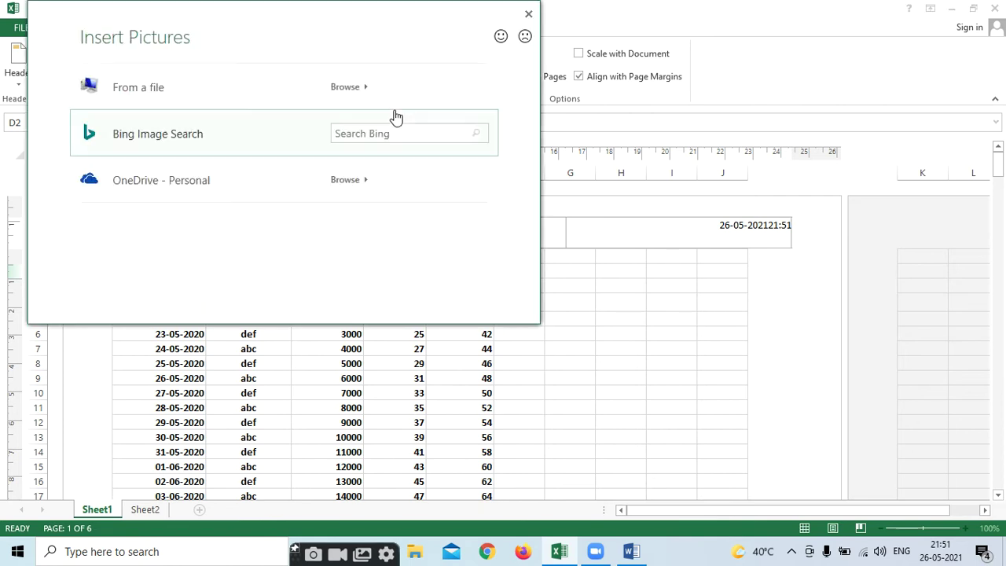
click(173, 98)
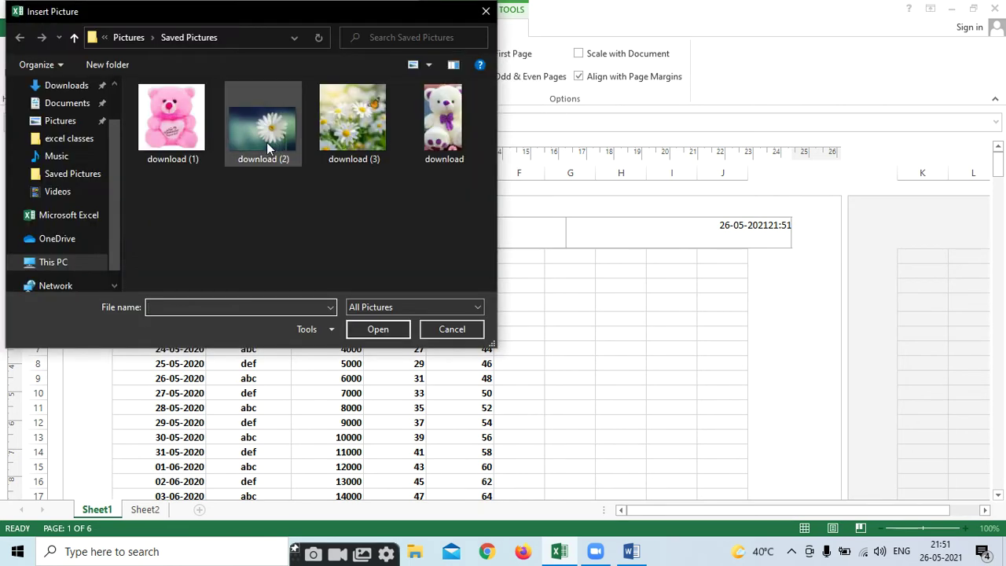
click(267, 144)
click(364, 324)
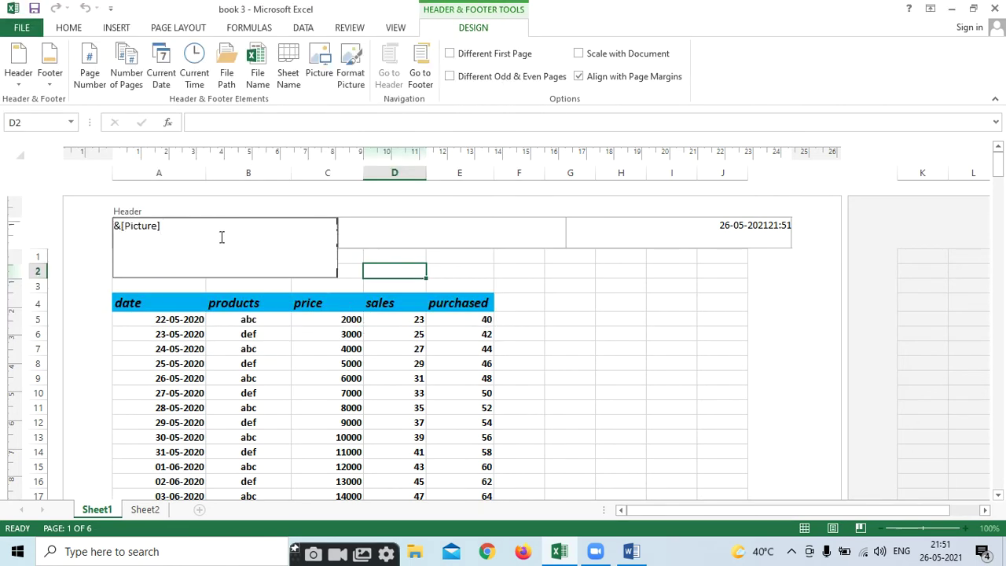
Step: Scroll down through the pages to check the daisy picture appears in each header
click(605, 346)
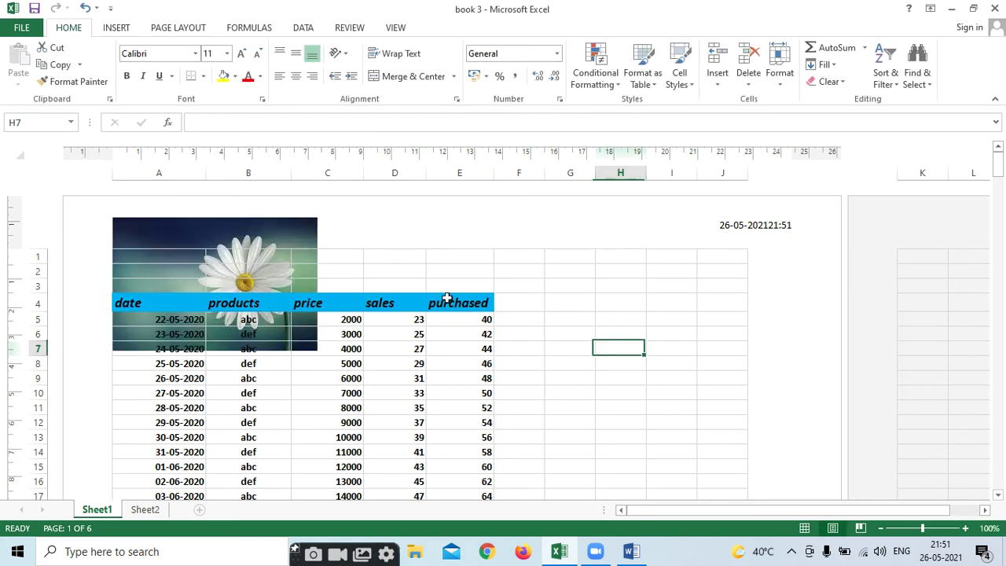
click(265, 231)
click(745, 391)
scroll(640, 376, down, 3)
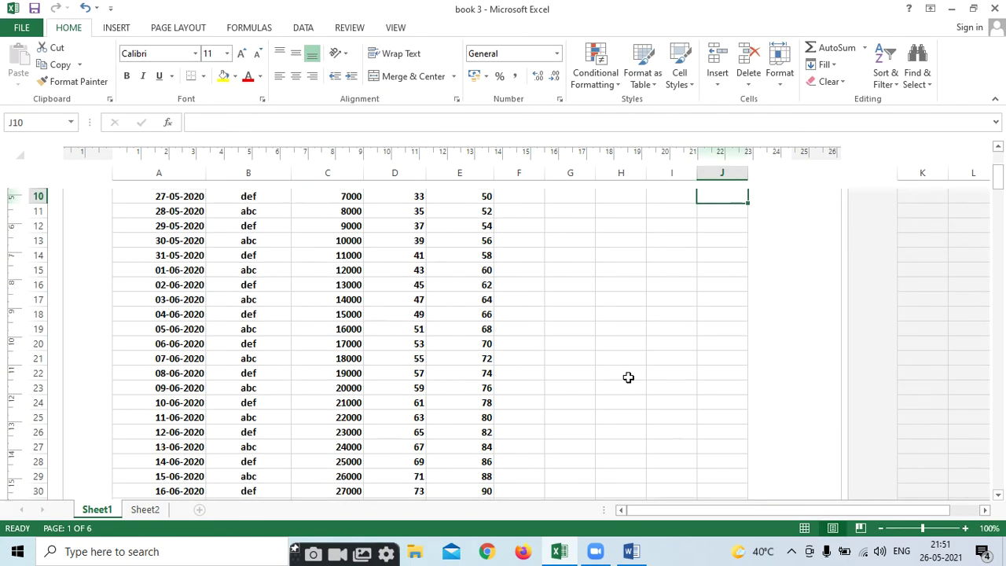
scroll(630, 375, down, 3)
scroll(637, 376, down, 4)
scroll(642, 377, down, 2)
scroll(545, 338, down, 4)
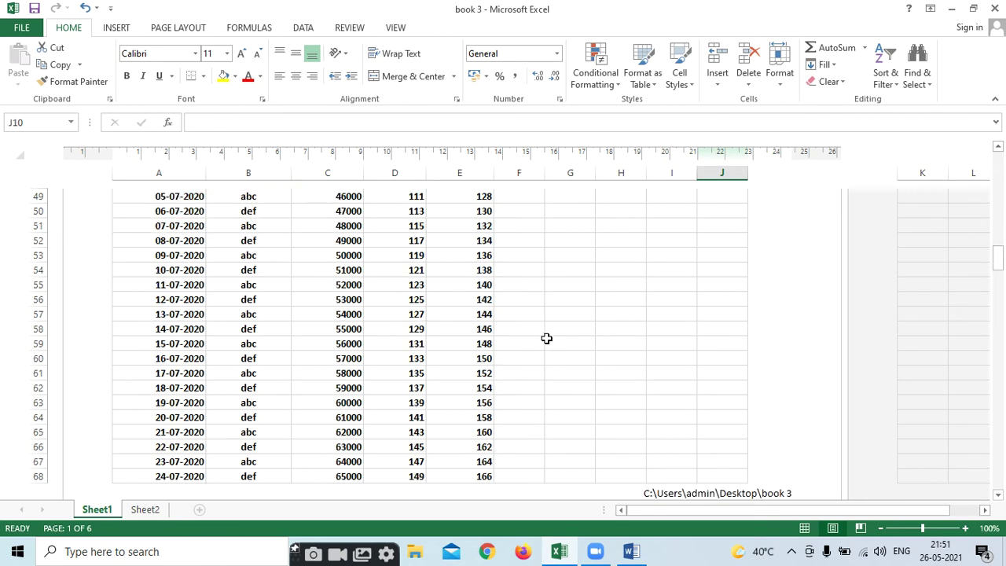
scroll(546, 339, down, 6)
scroll(550, 339, down, 6)
scroll(551, 349, down, 3)
scroll(551, 349, down, 4)
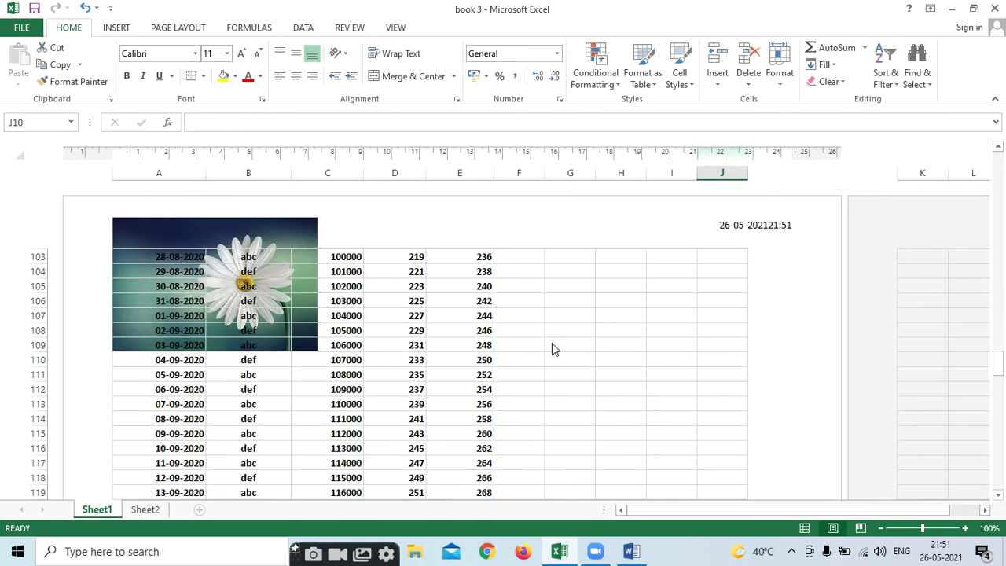
Step: Check the page 4 header, then select the picture code in page 1's left header
click(296, 238)
click(578, 363)
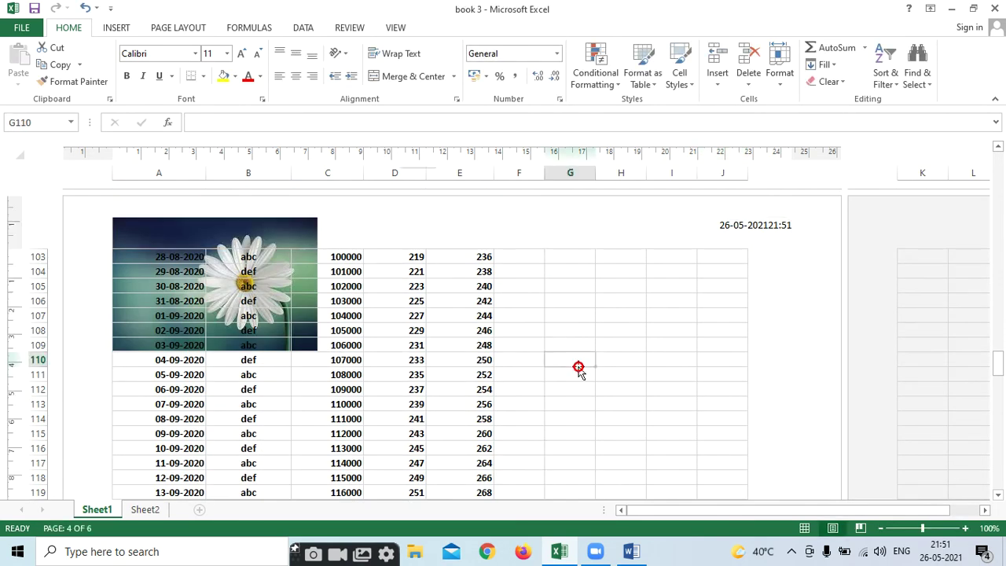
drag(998, 363, 999, 161)
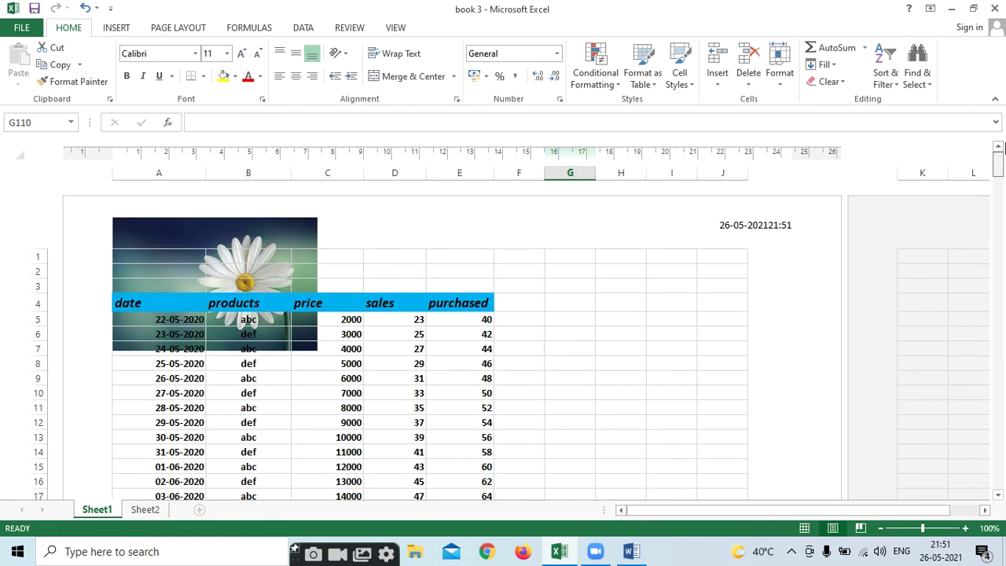
click(275, 230)
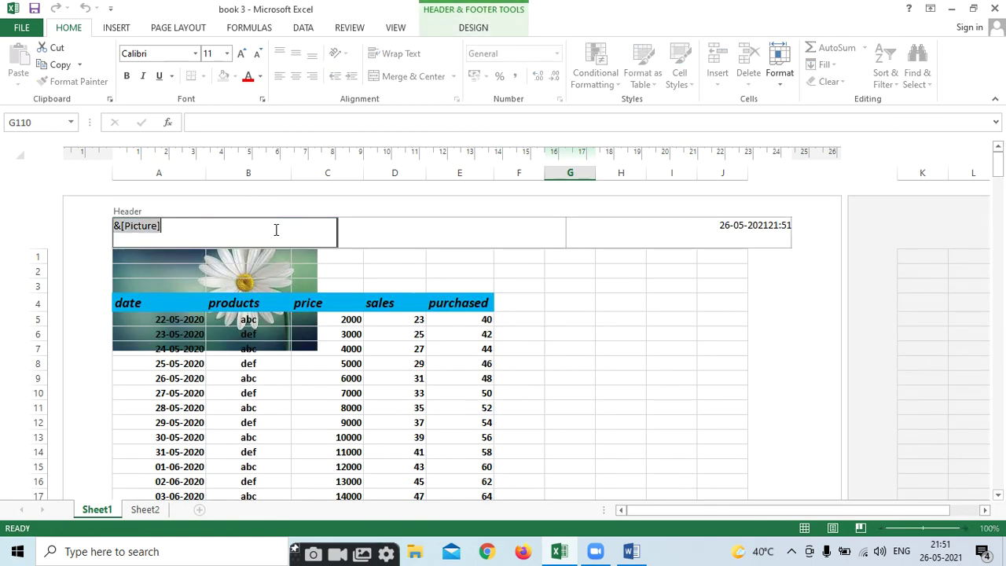
Step: Delete the header picture and add the Sheet Name code so the centre header shows Sheet1
key(Delete)
click(522, 298)
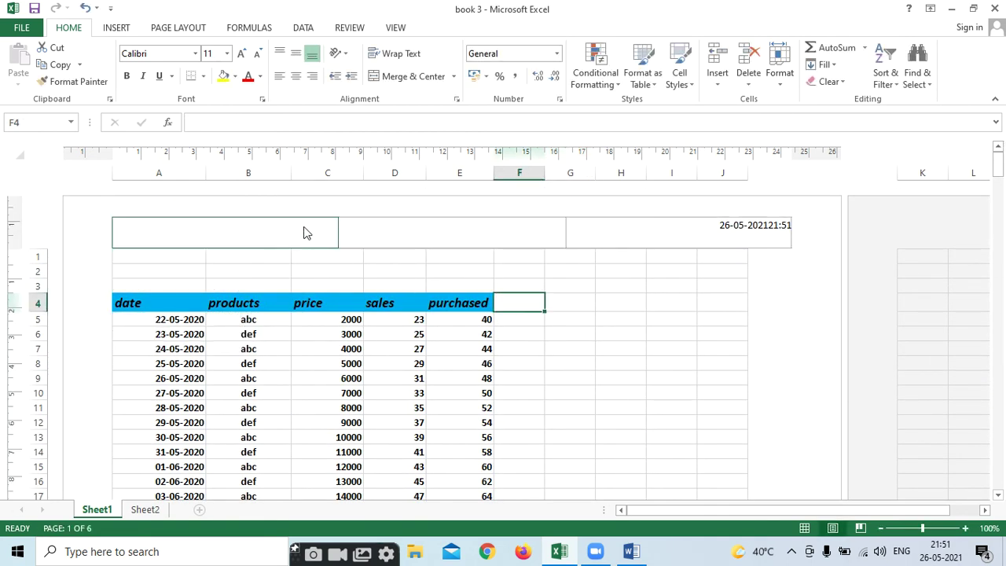
click(474, 27)
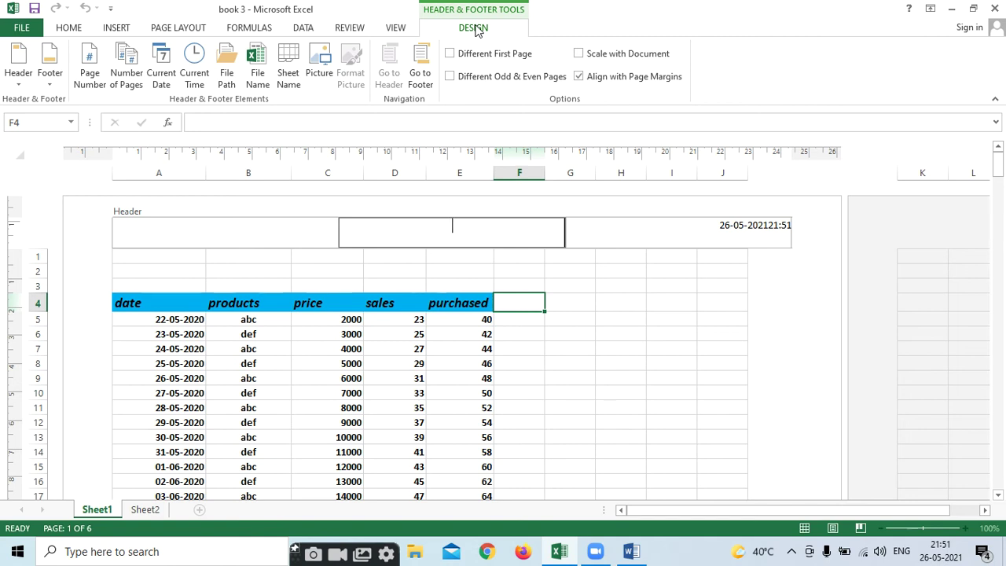
click(287, 74)
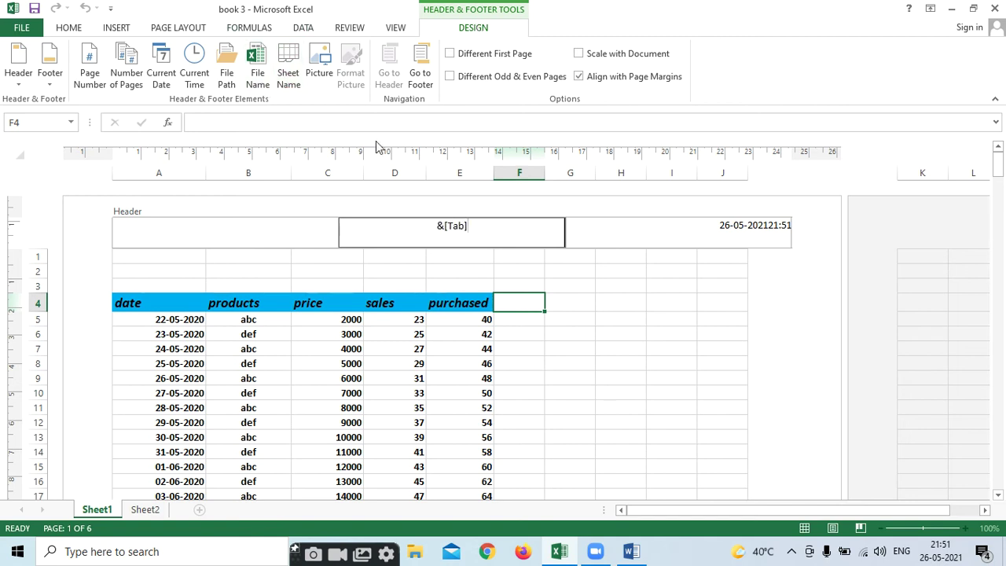
click(581, 291)
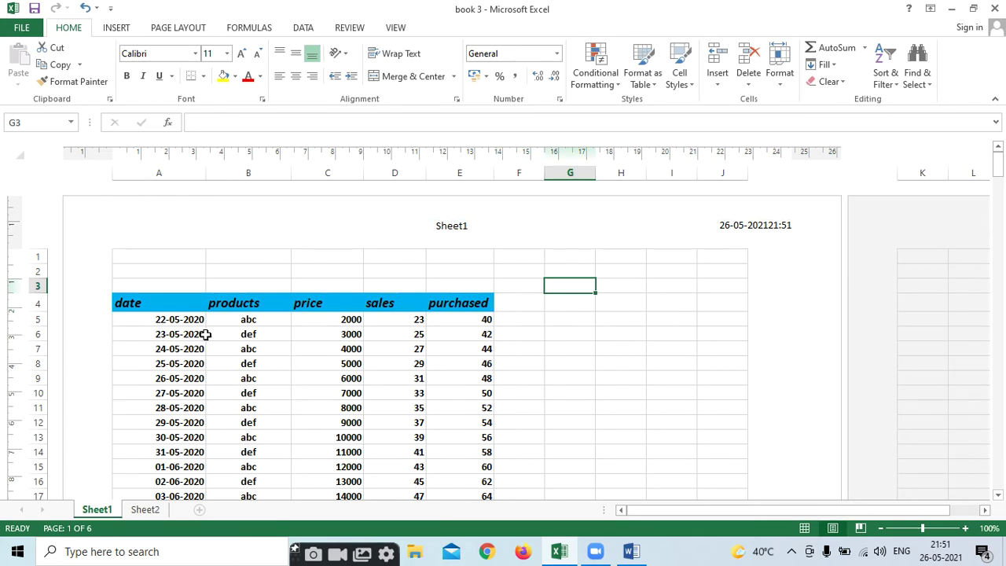
Step: Rename the Sheet1 tab to 'product details'
right_click(96, 510)
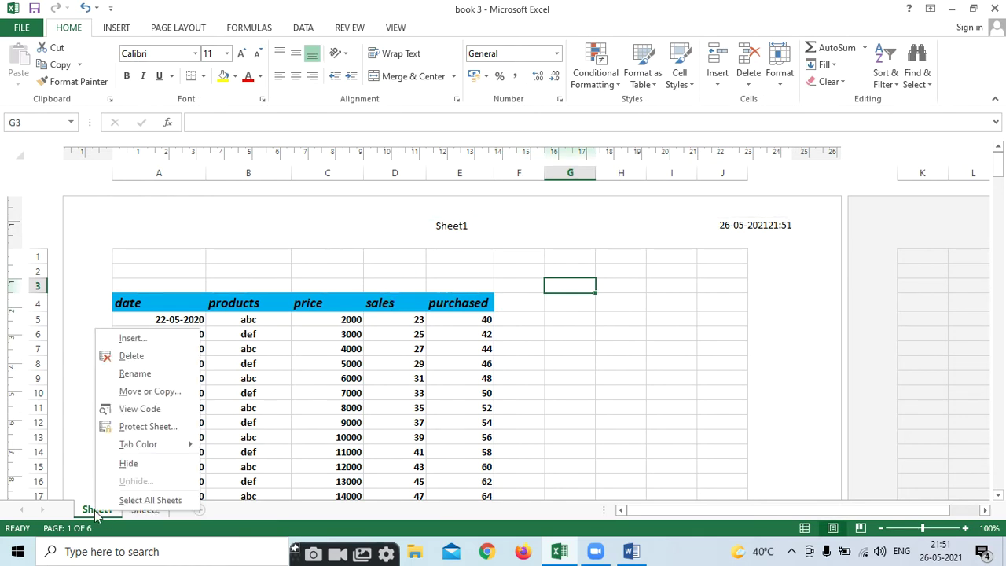
click(155, 372)
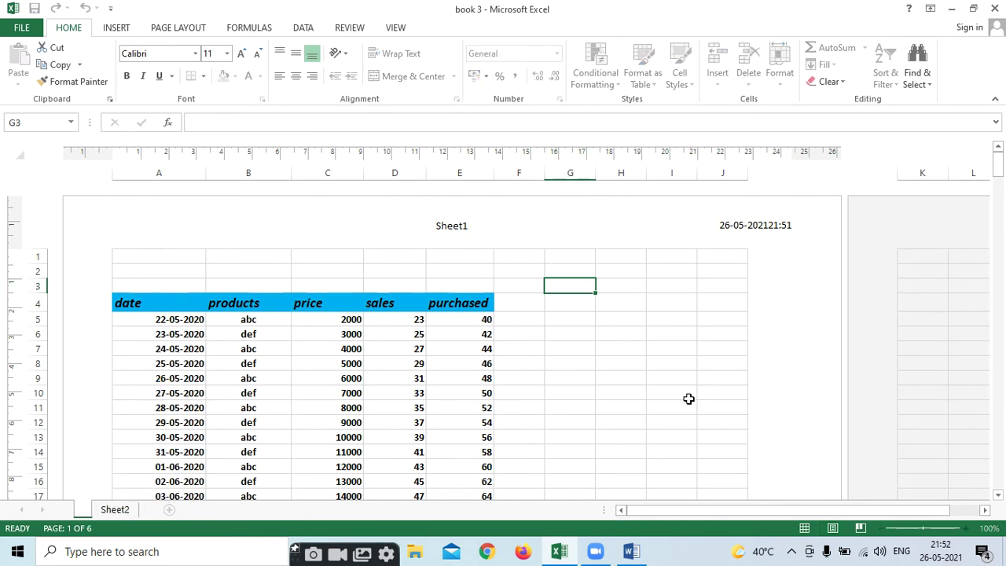
text(produ)
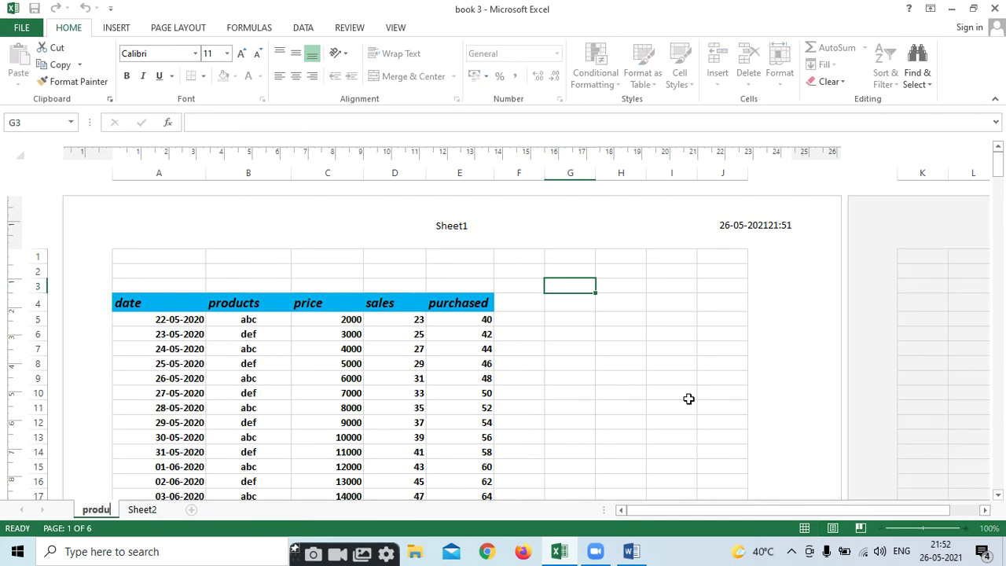
text(ct det)
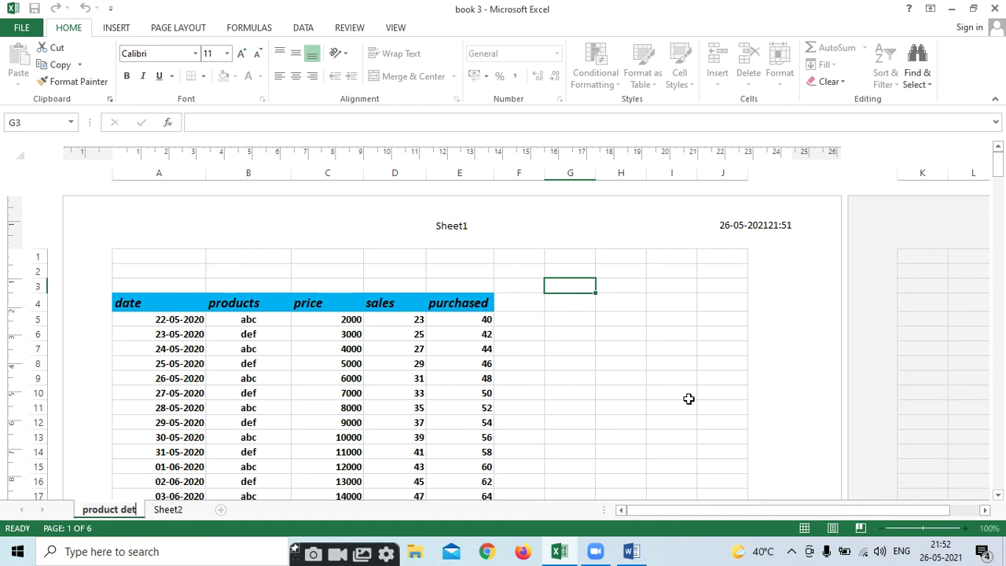
text(ails)
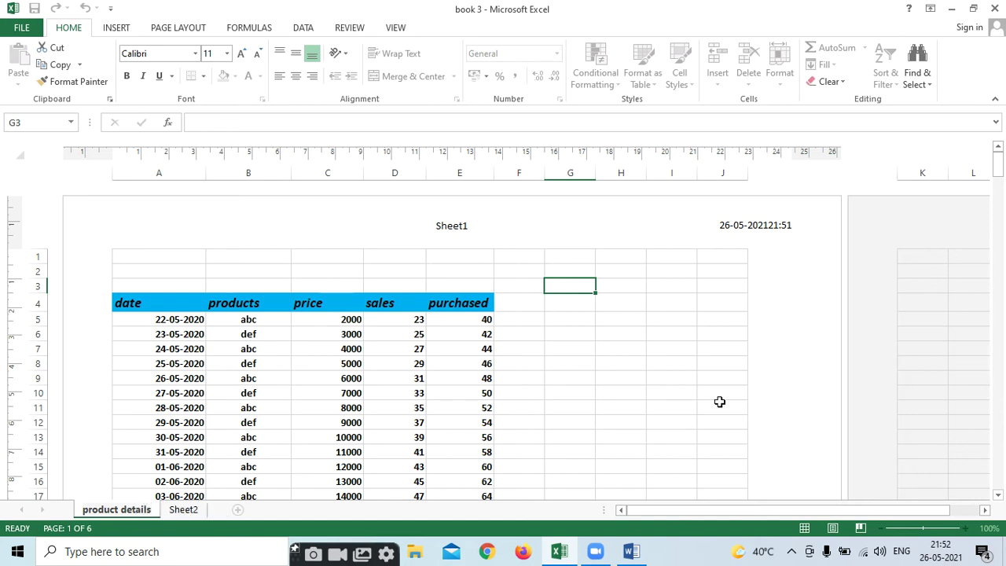
click(555, 402)
Step: Open the centre header to confirm its sheet-name field now reads 'product details'
right_click(118, 509)
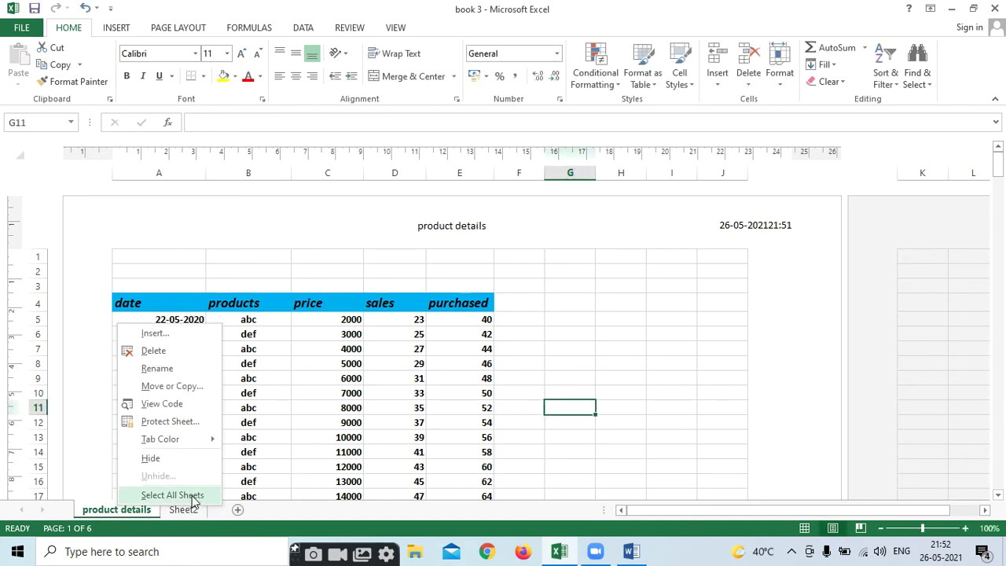
click(494, 289)
click(509, 228)
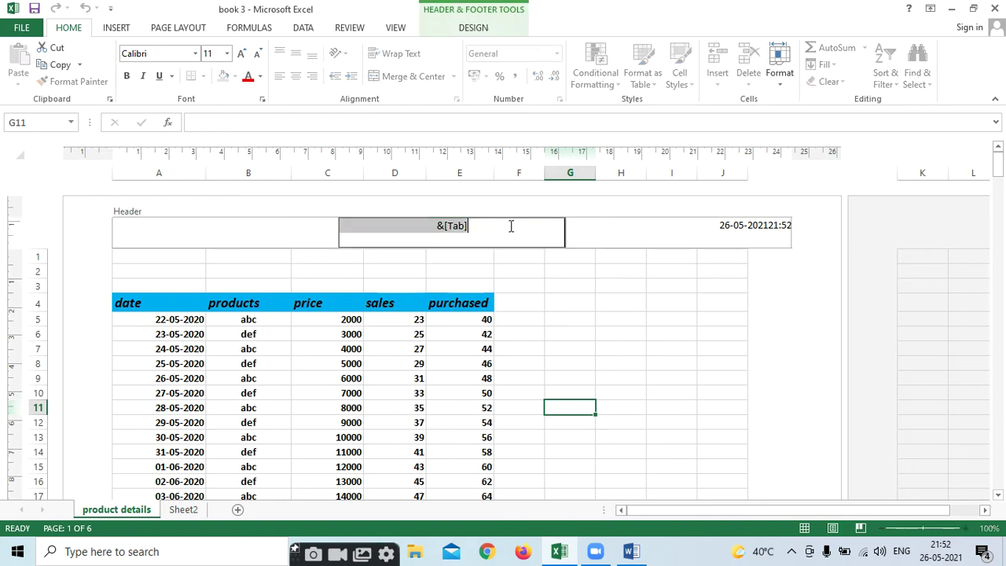
click(611, 322)
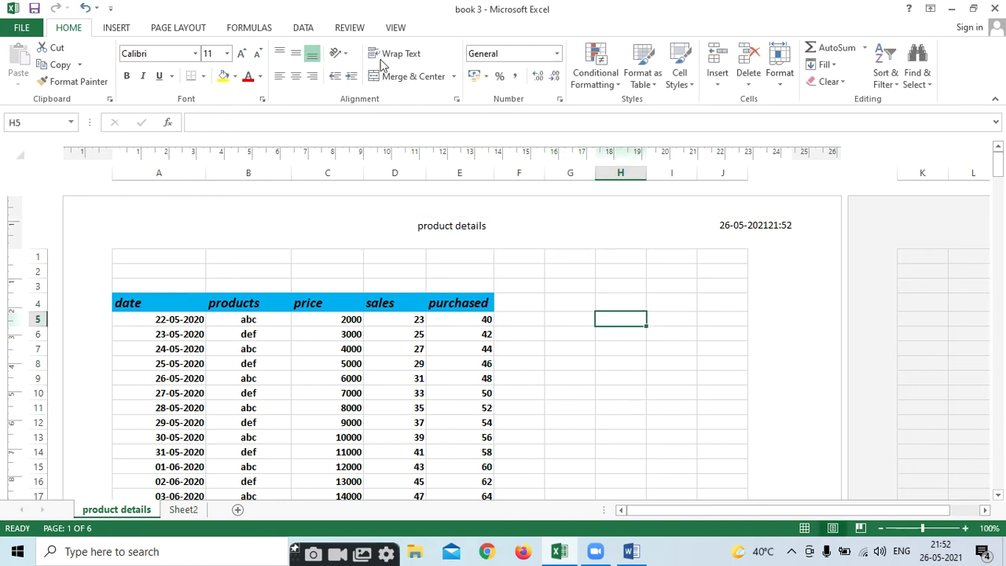
click(487, 226)
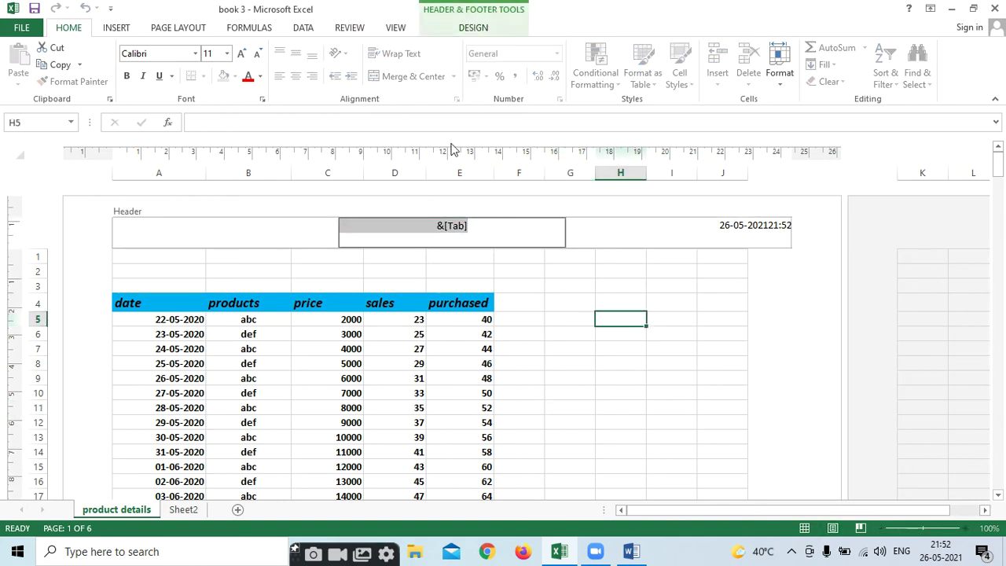
Step: Turn on Different First Page so page 1's header shows only 1, then compare the page headers
click(479, 30)
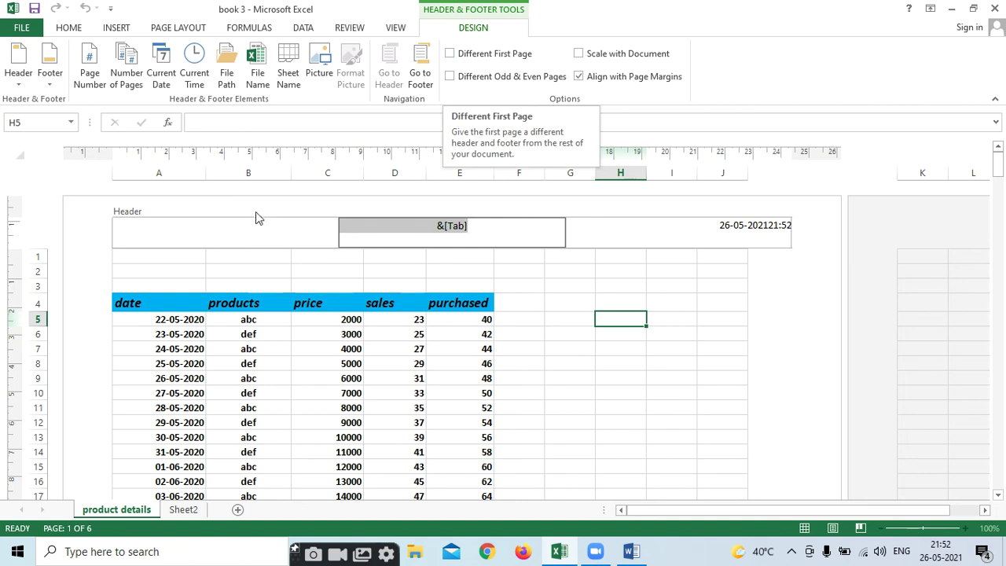
click(228, 233)
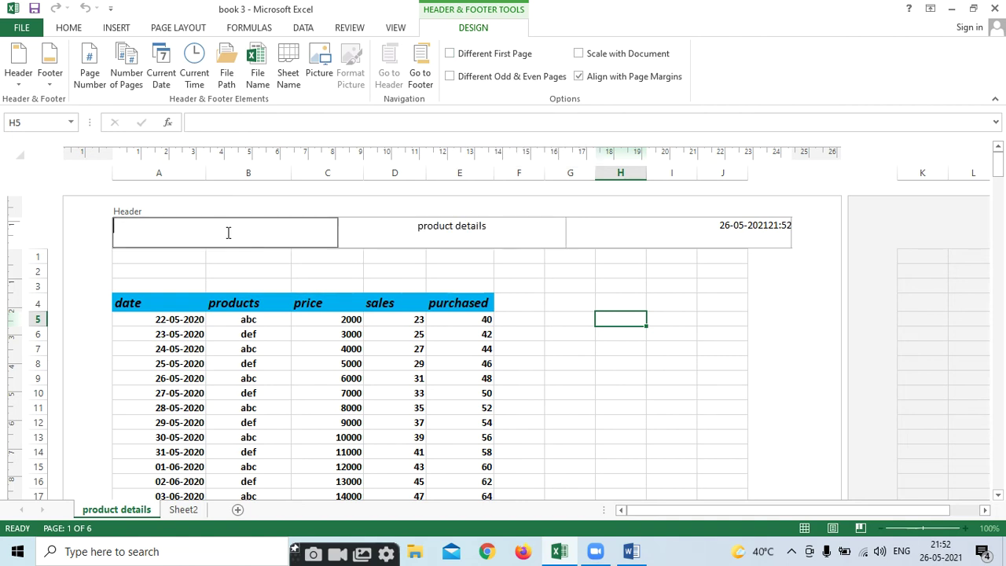
click(450, 51)
click(564, 348)
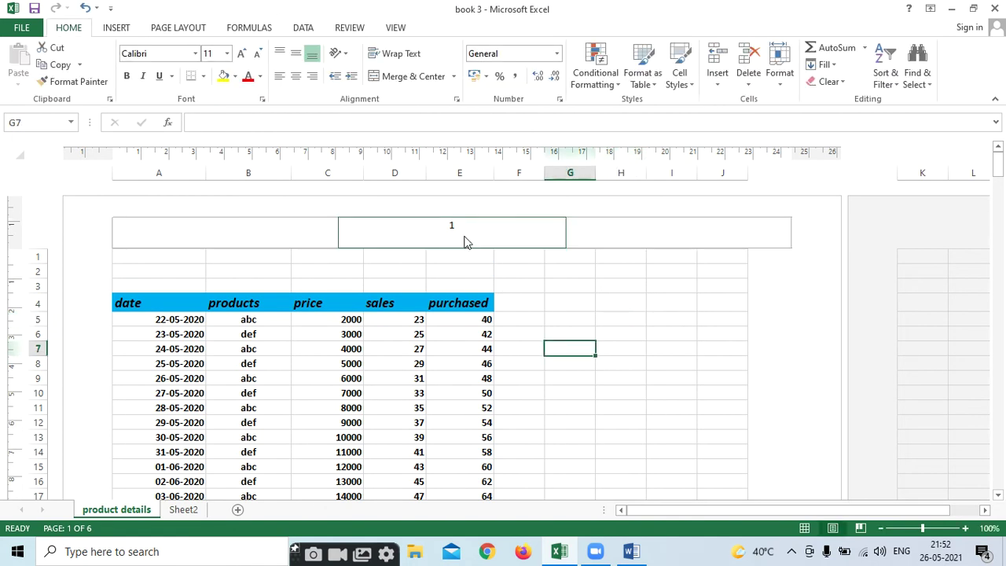
click(464, 242)
click(606, 390)
scroll(612, 404, down, 9)
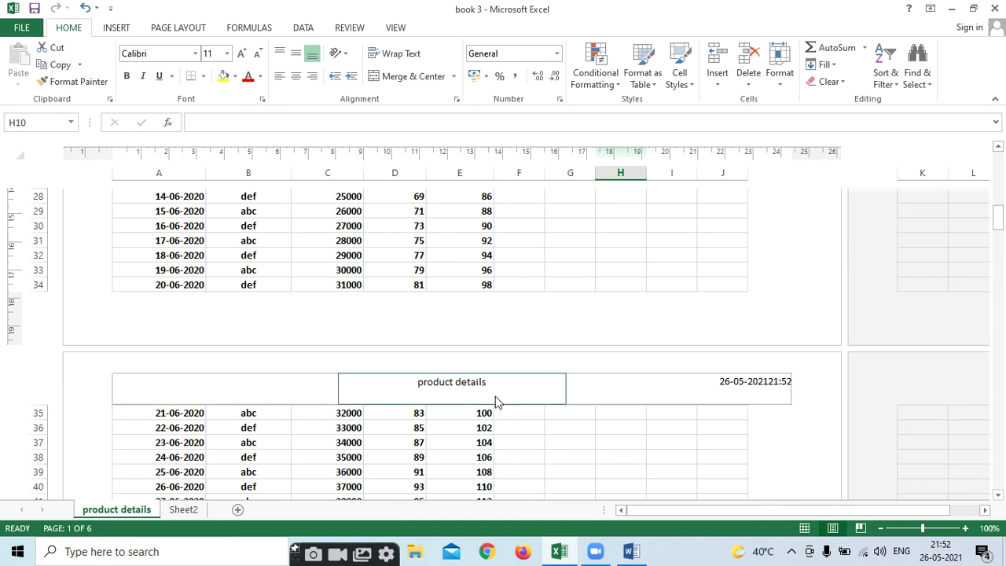
scroll(553, 413, down, 3)
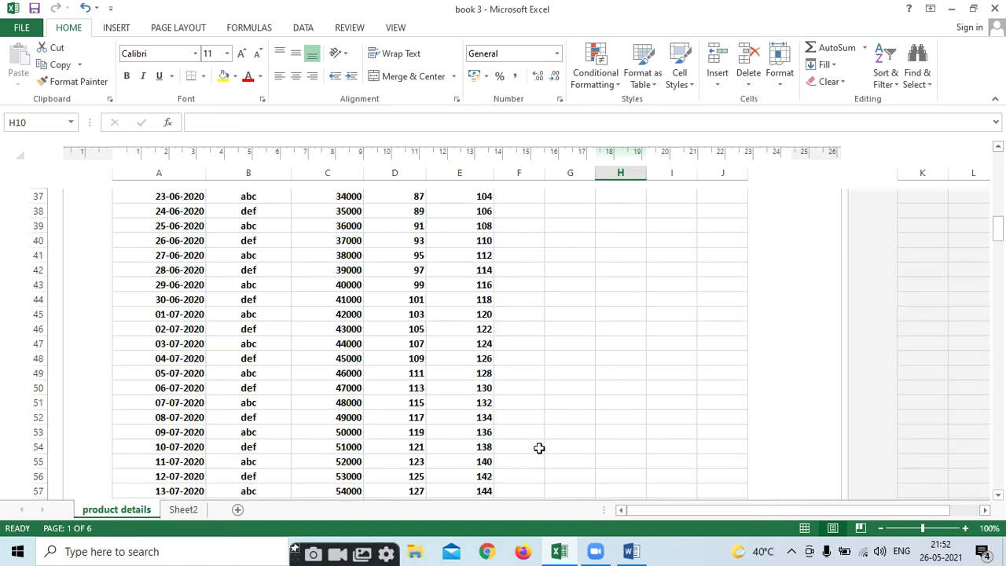
scroll(539, 447, down, 5)
scroll(553, 451, down, 2)
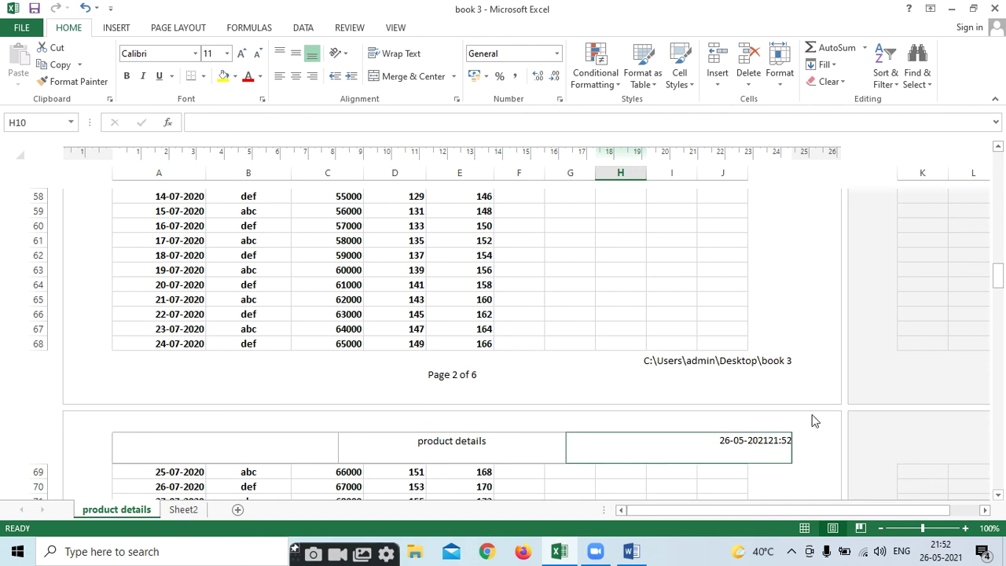
drag(1000, 292, 998, 153)
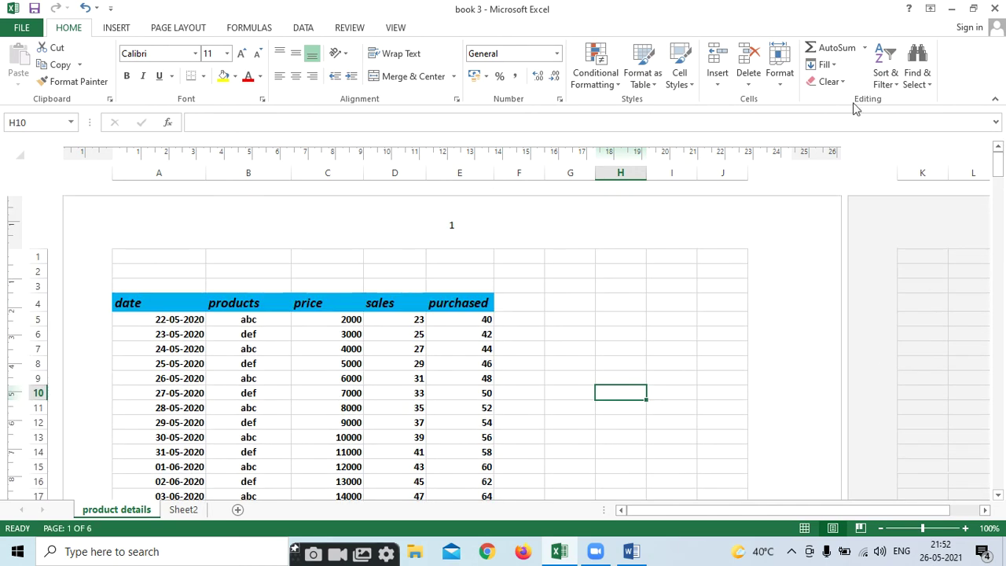
Step: Turn on Different Odd & Even Pages for the headers and review the pages
click(336, 225)
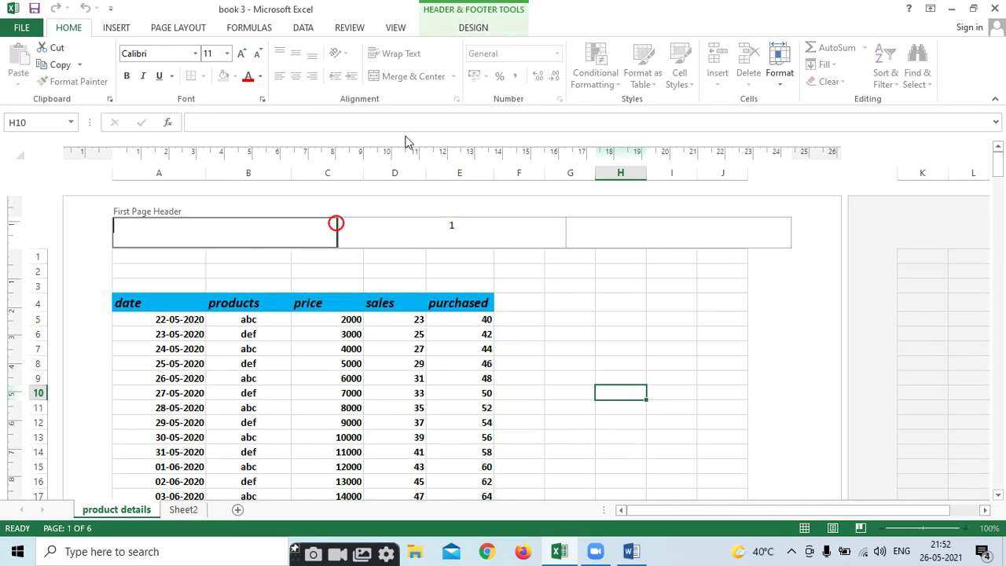
click(474, 29)
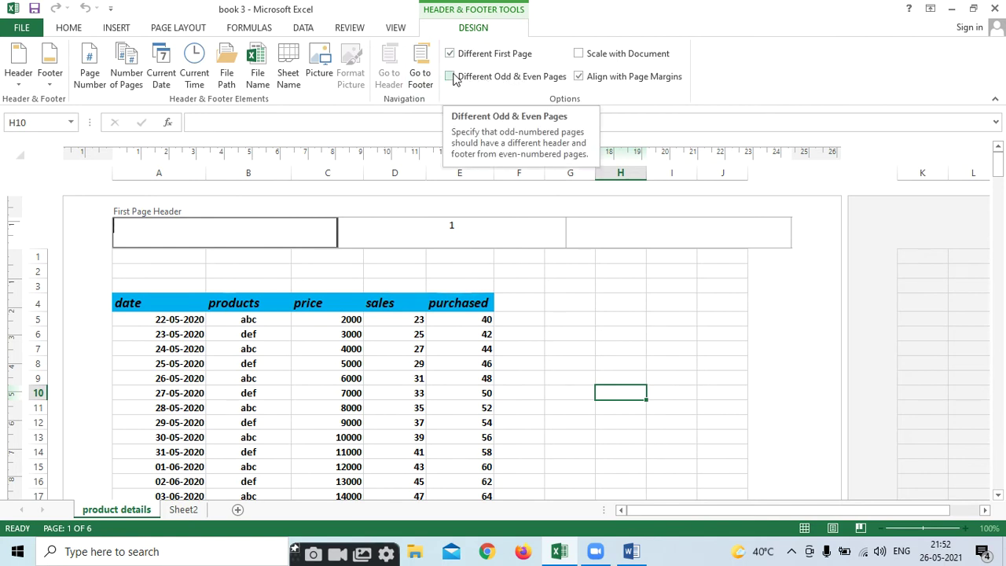
click(449, 76)
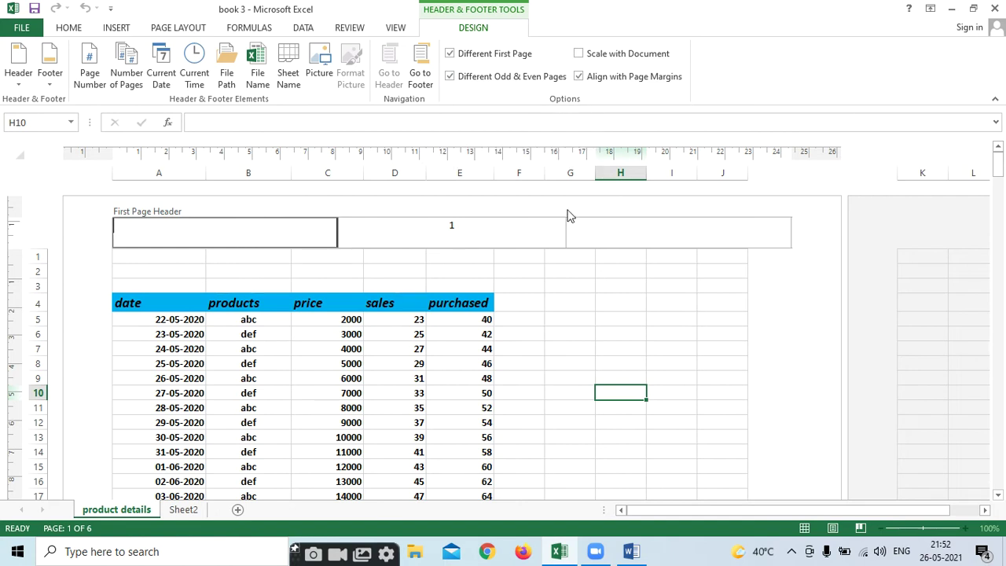
click(611, 299)
click(489, 228)
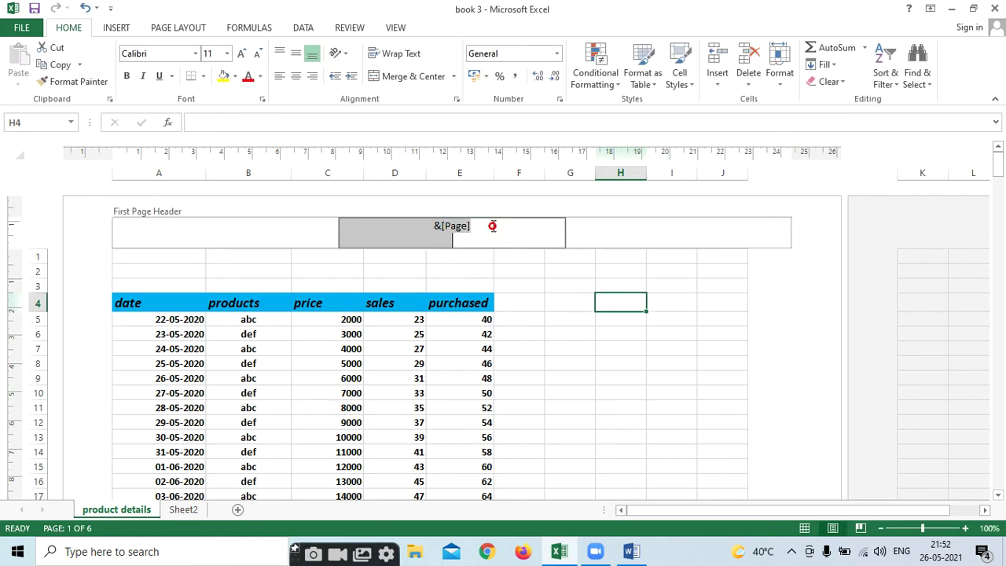
click(550, 334)
click(550, 334)
scroll(577, 339, down, 3)
scroll(539, 358, down, 5)
scroll(502, 345, down, 2)
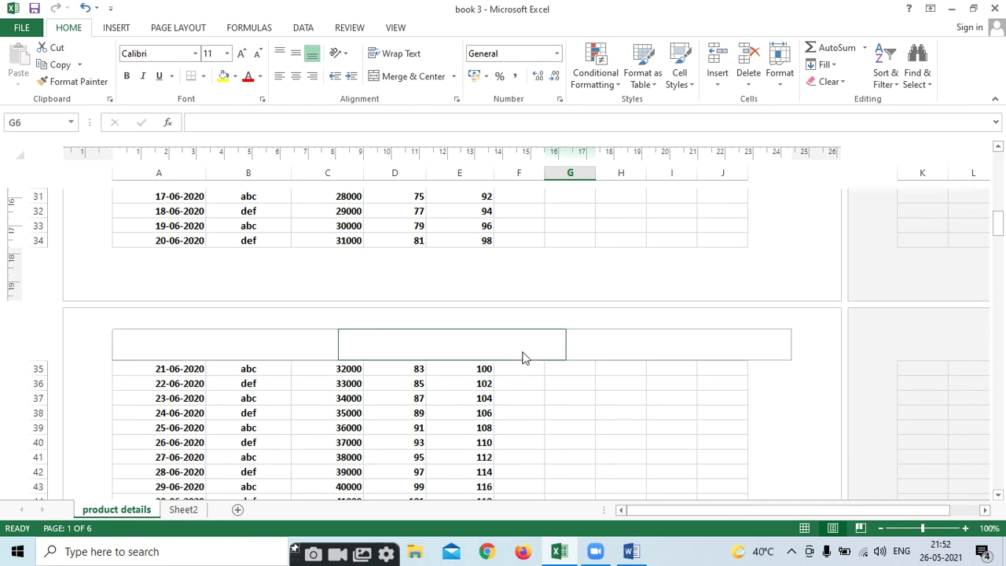
scroll(579, 408, down, 1)
scroll(570, 409, down, 8)
scroll(570, 409, down, 3)
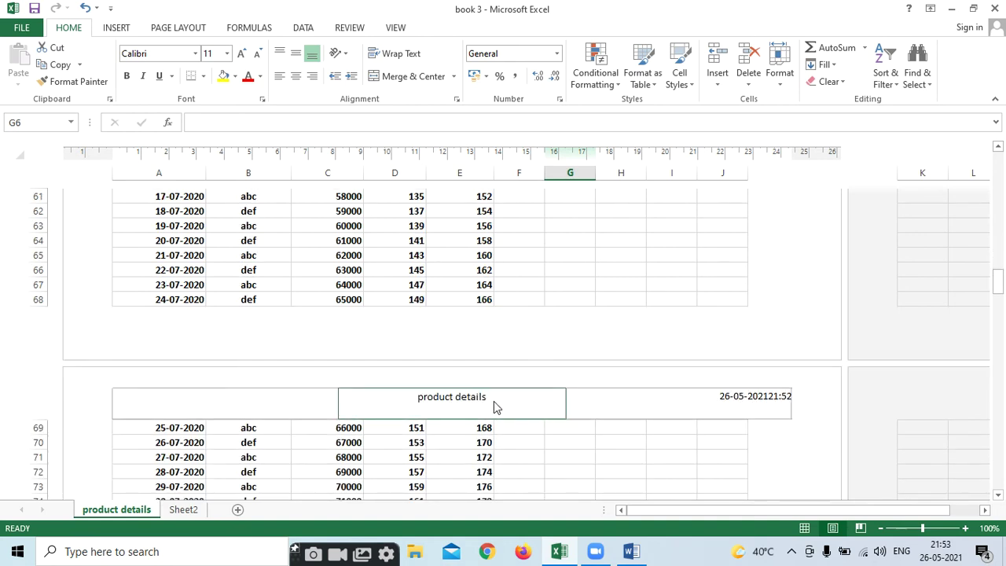
scroll(553, 417, down, 4)
scroll(561, 418, down, 6)
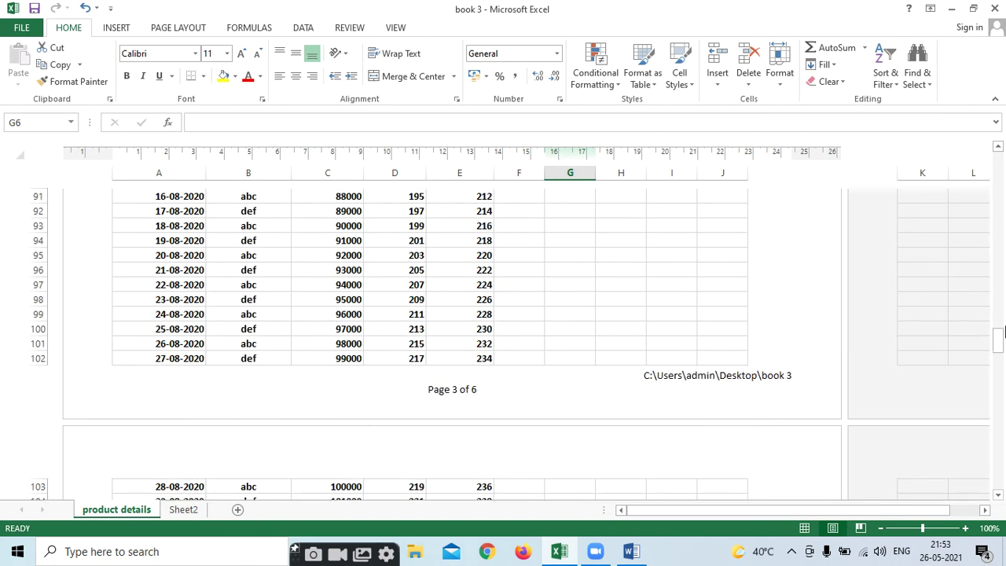
drag(998, 343, 998, 149)
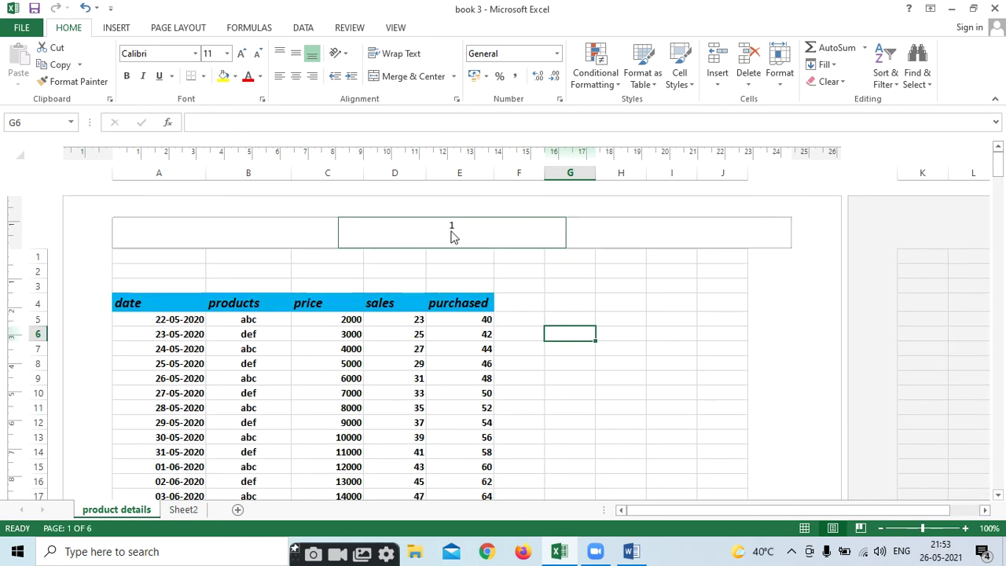
Step: Uncheck Align with Page Margins and check Scale with Document for the header
click(450, 226)
click(471, 27)
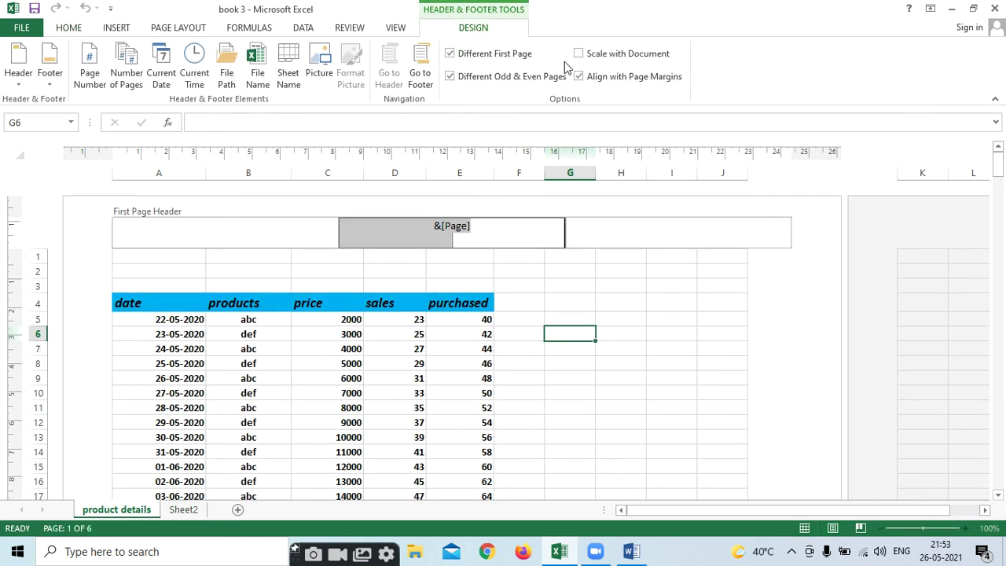
click(578, 76)
click(553, 332)
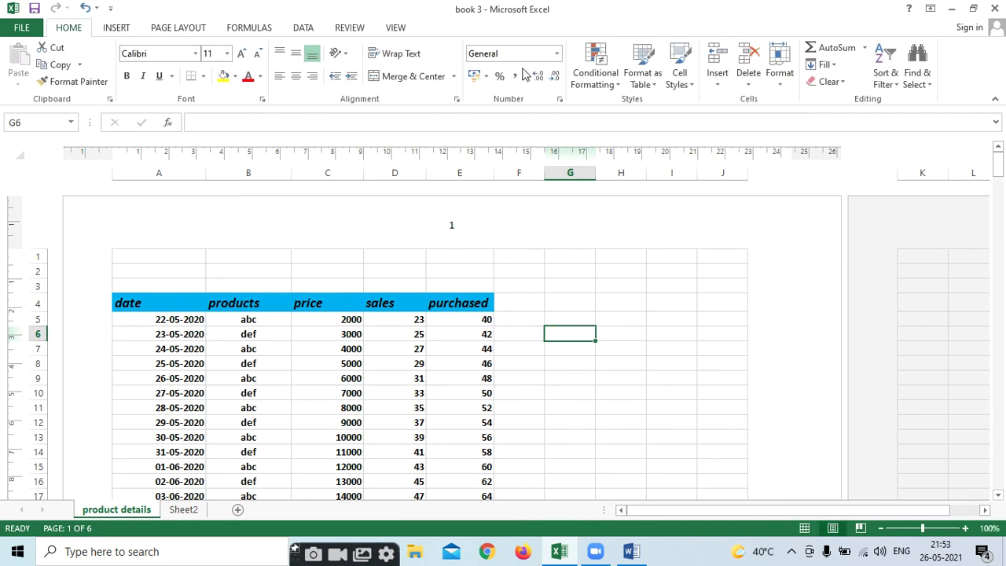
click(500, 231)
click(579, 53)
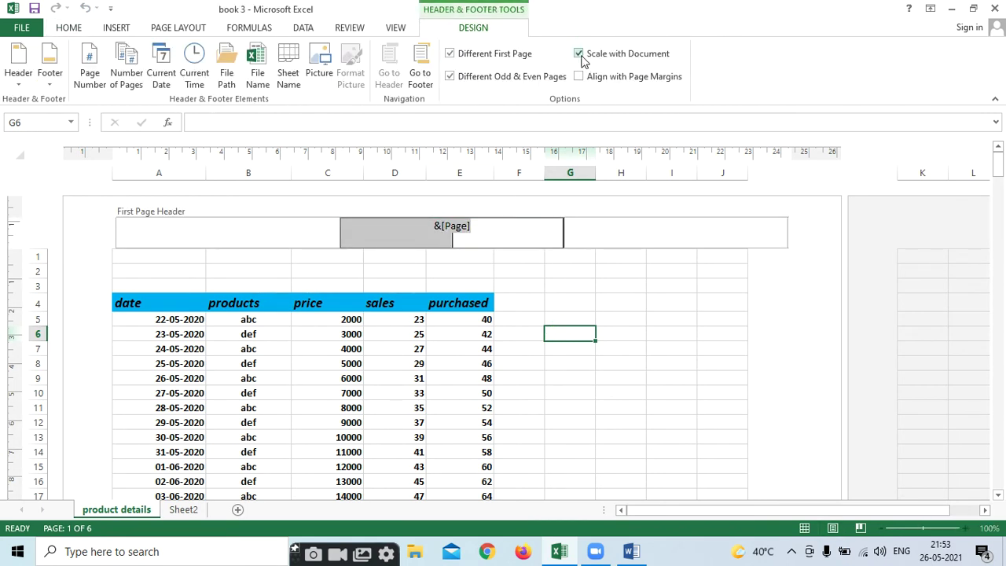
click(657, 306)
Step: Review the first-page footer and first-page header from the left header section
click(205, 229)
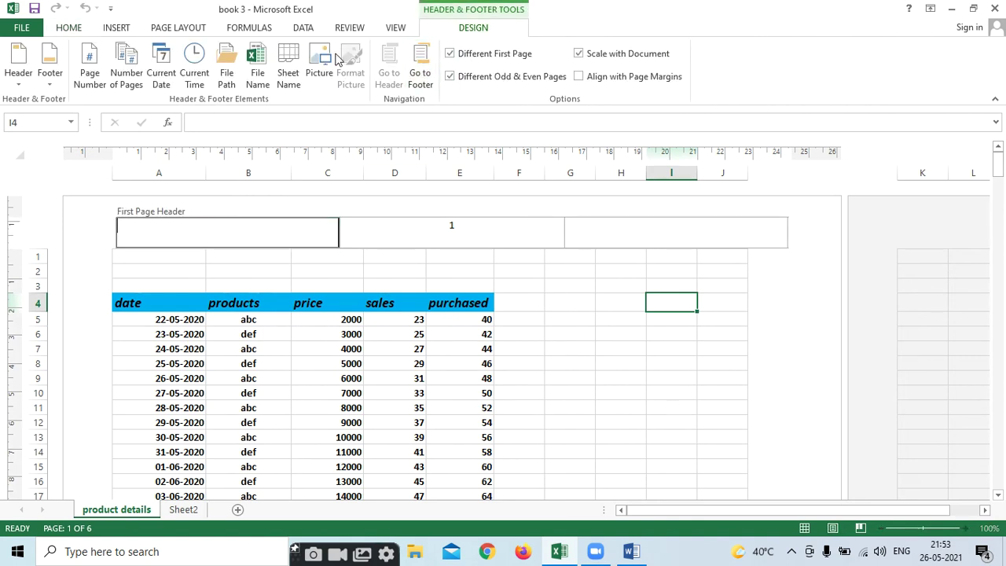
click(417, 79)
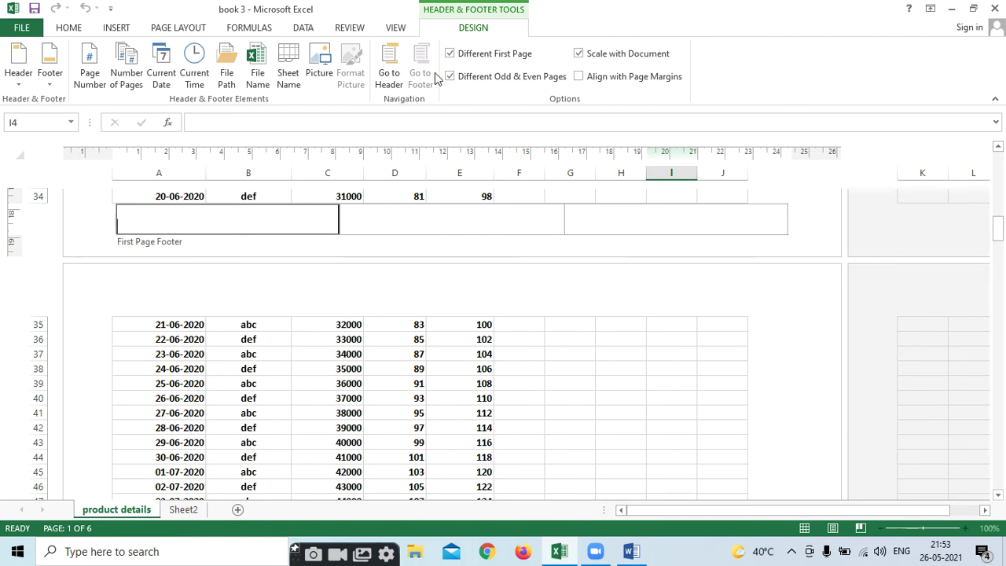
click(391, 85)
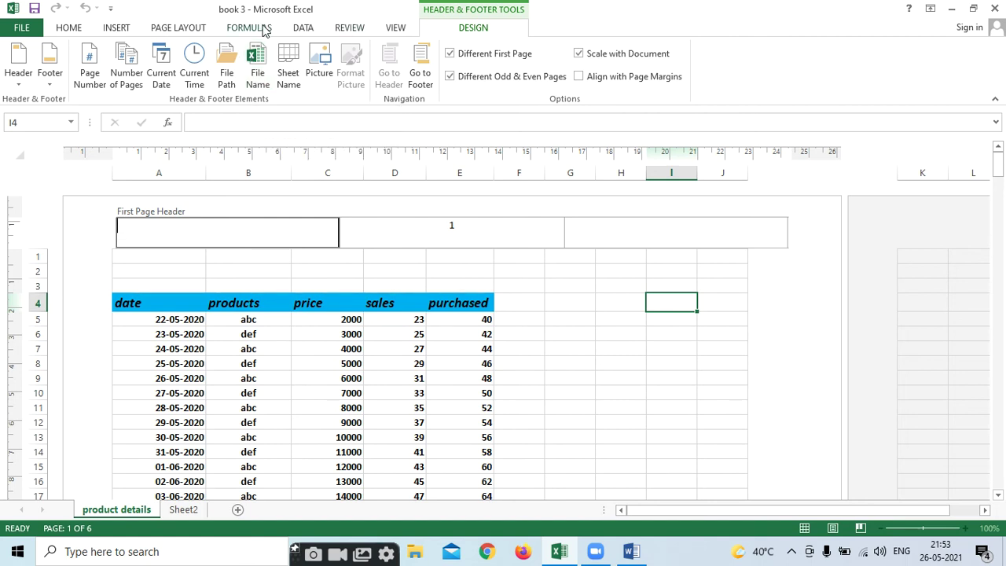
click(394, 29)
Step: Switch the sheet to Normal view and enter xyz in cell L12
click(561, 374)
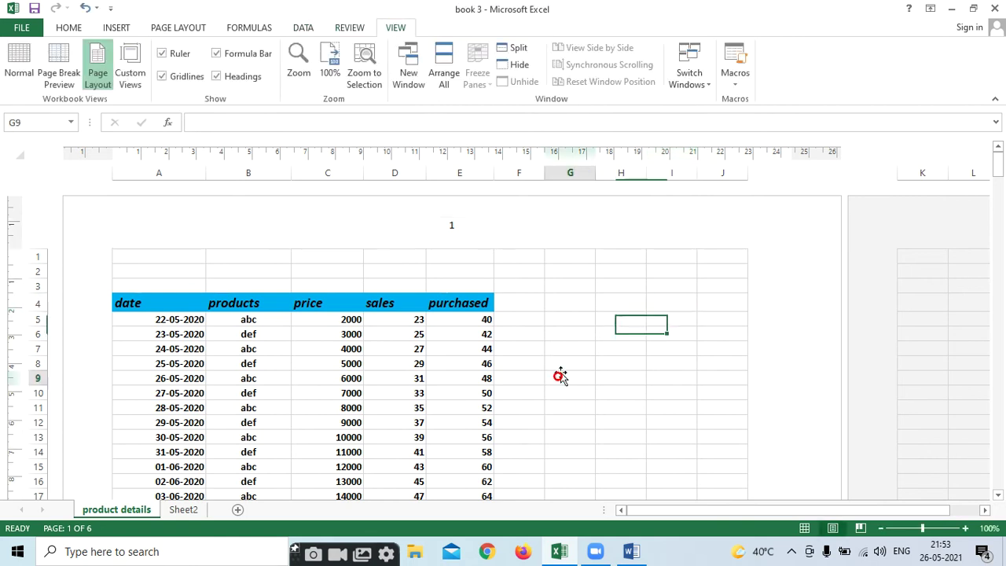
click(20, 70)
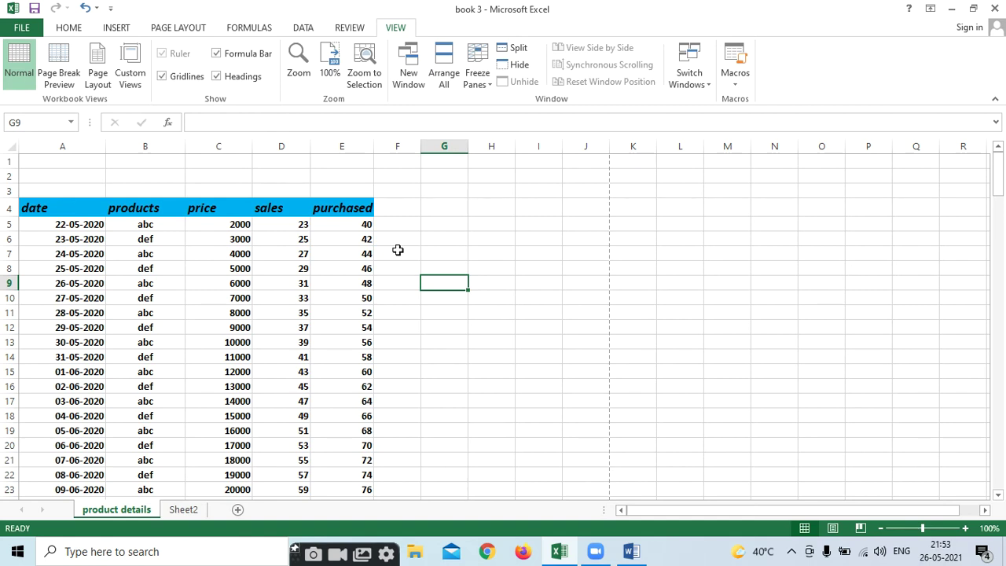
click(123, 30)
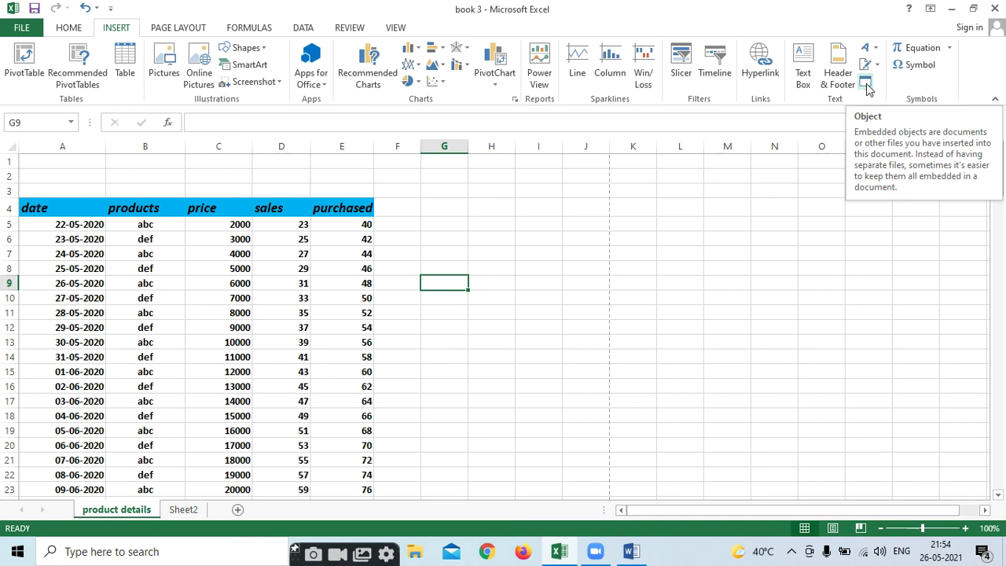
click(681, 330)
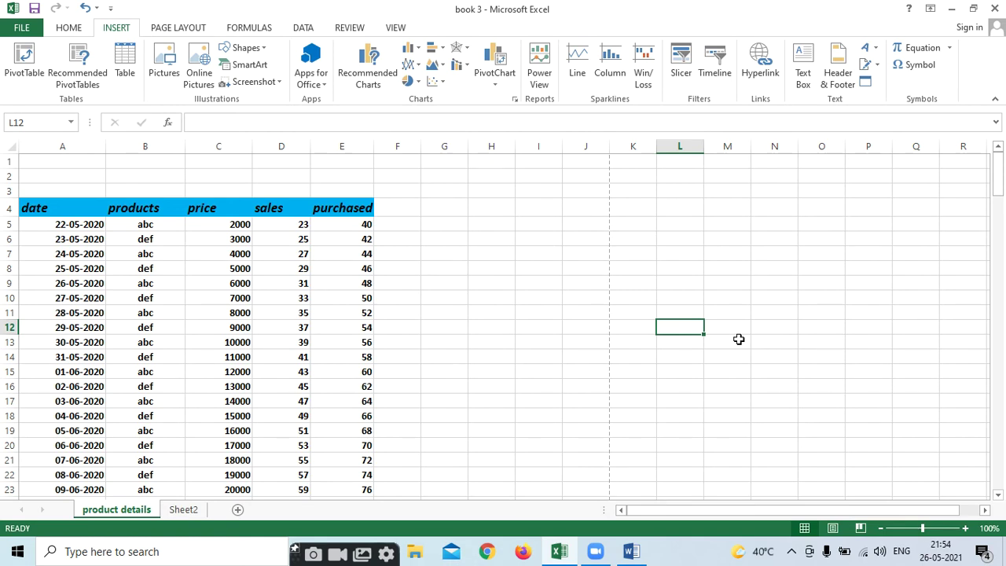
text(xyz)
click(747, 384)
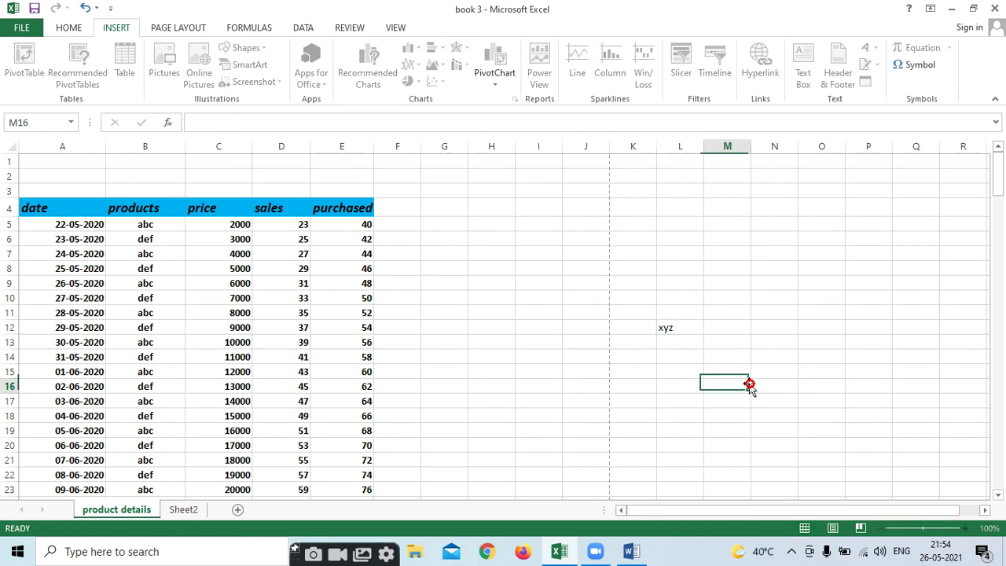
click(682, 328)
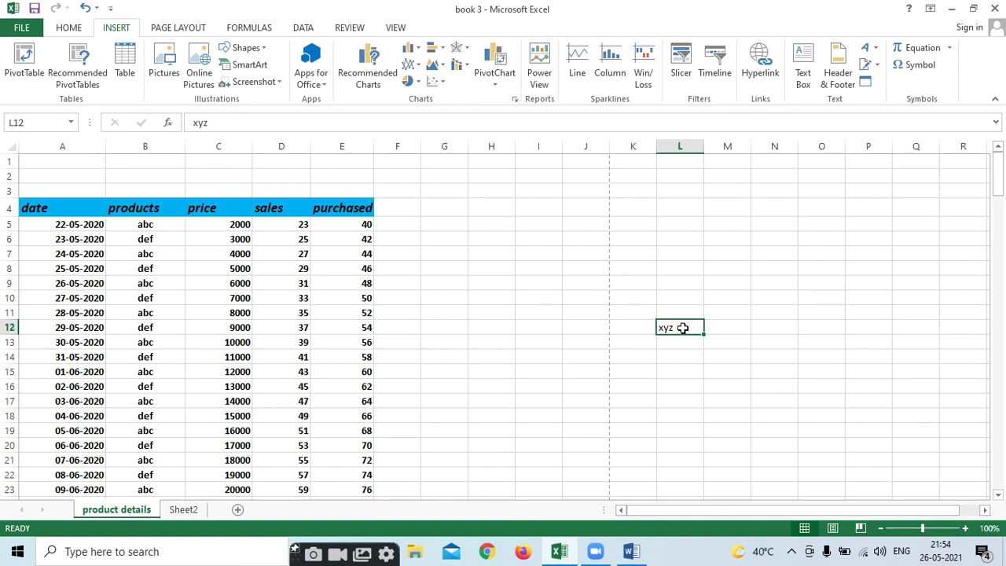
Step: Insert the Desktop file word document.docx as an object with Link to file ticked
click(860, 80)
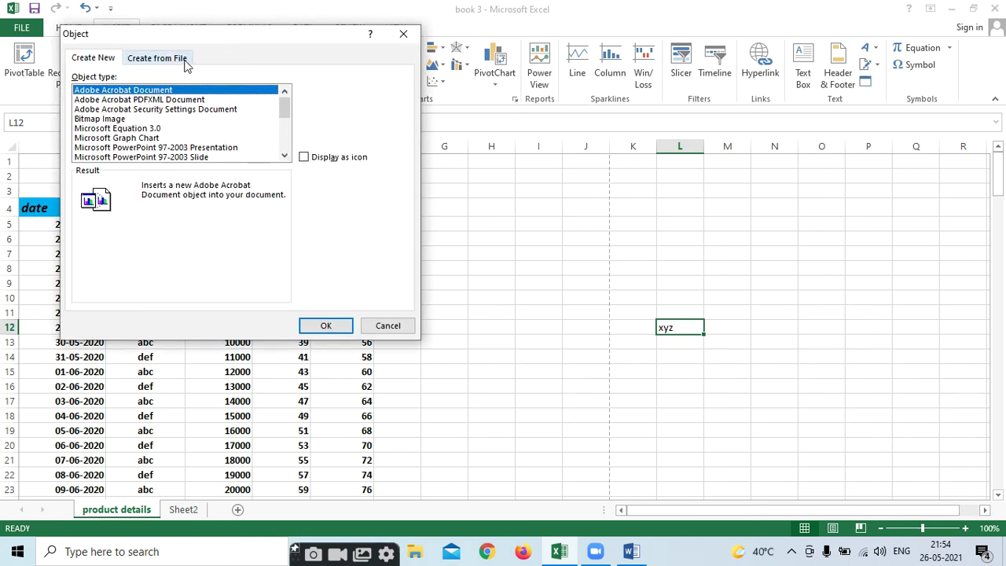
click(167, 58)
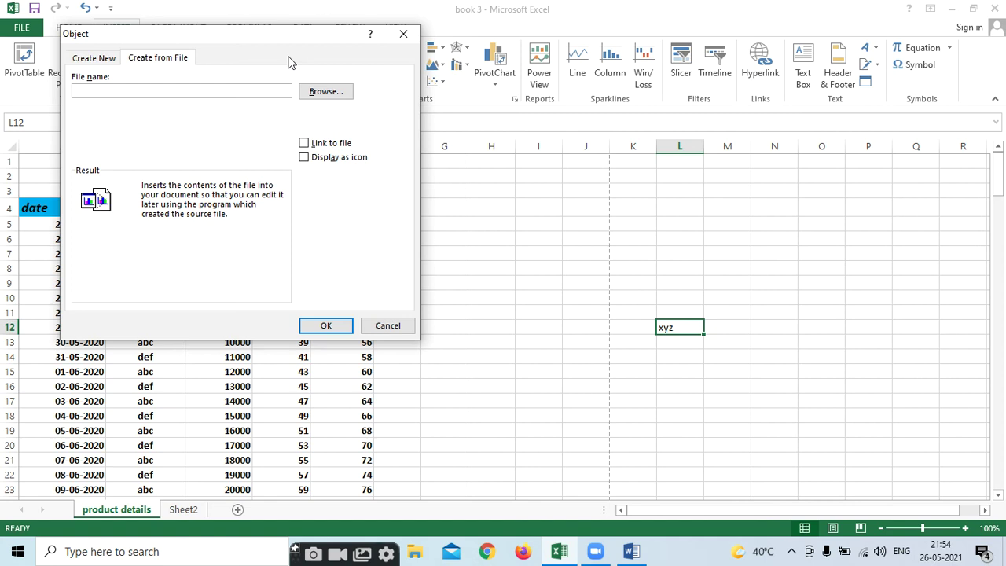
click(324, 91)
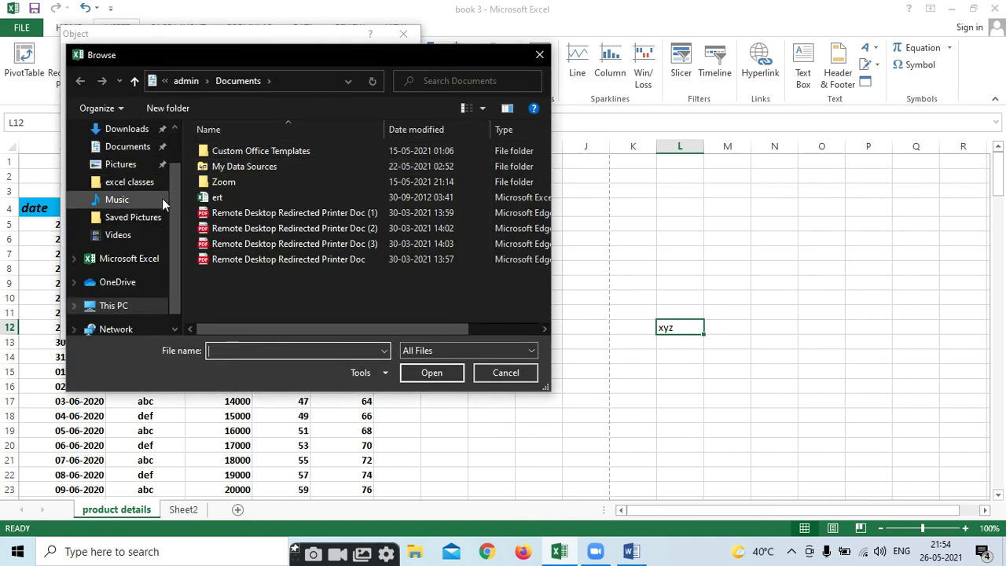
scroll(175, 244, up, 1)
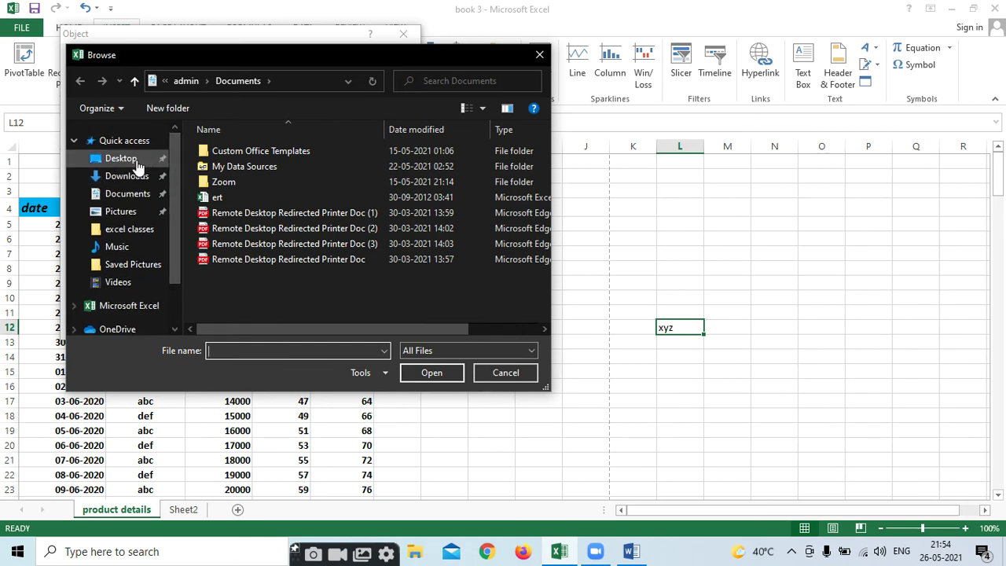
click(136, 159)
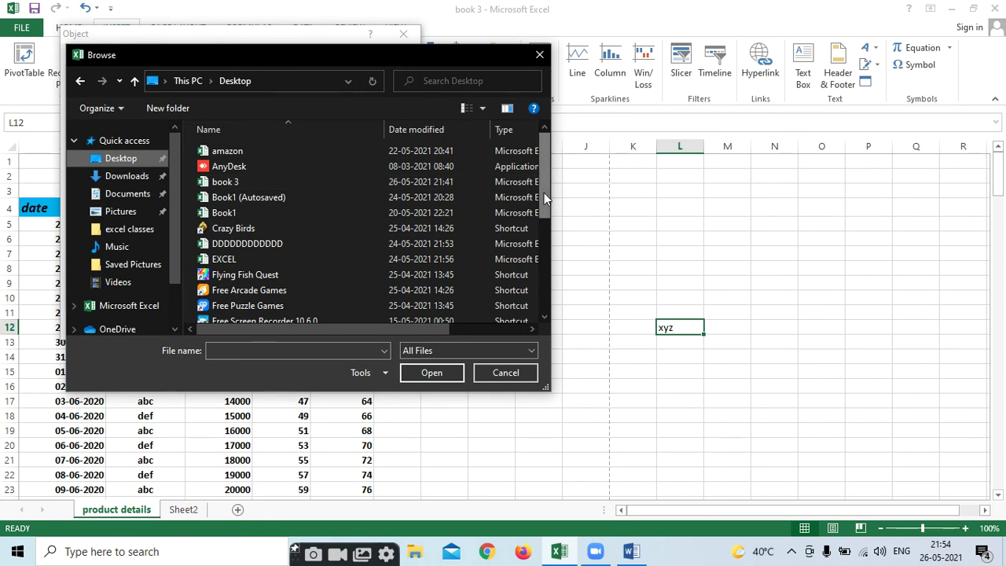
drag(544, 193, 543, 301)
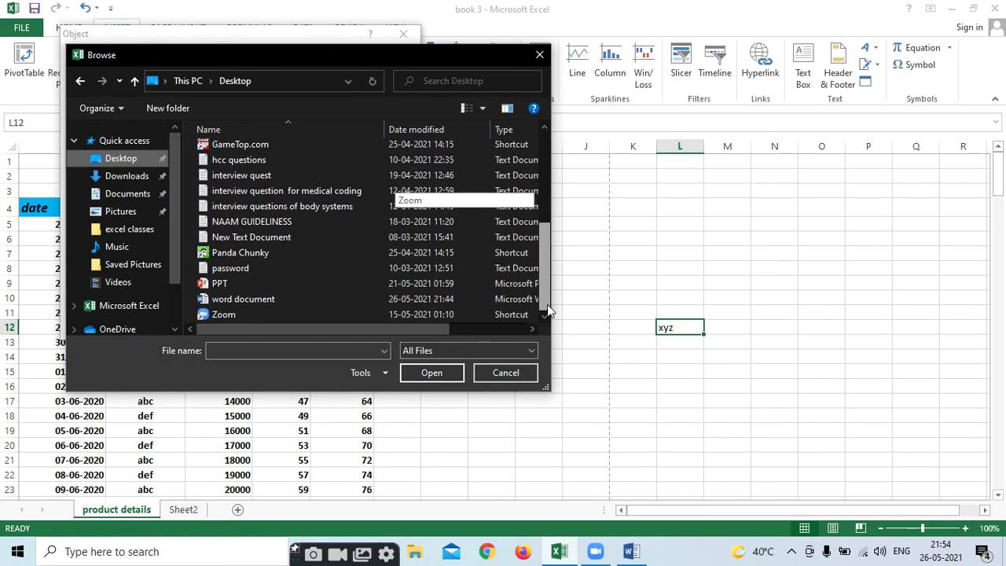
click(245, 299)
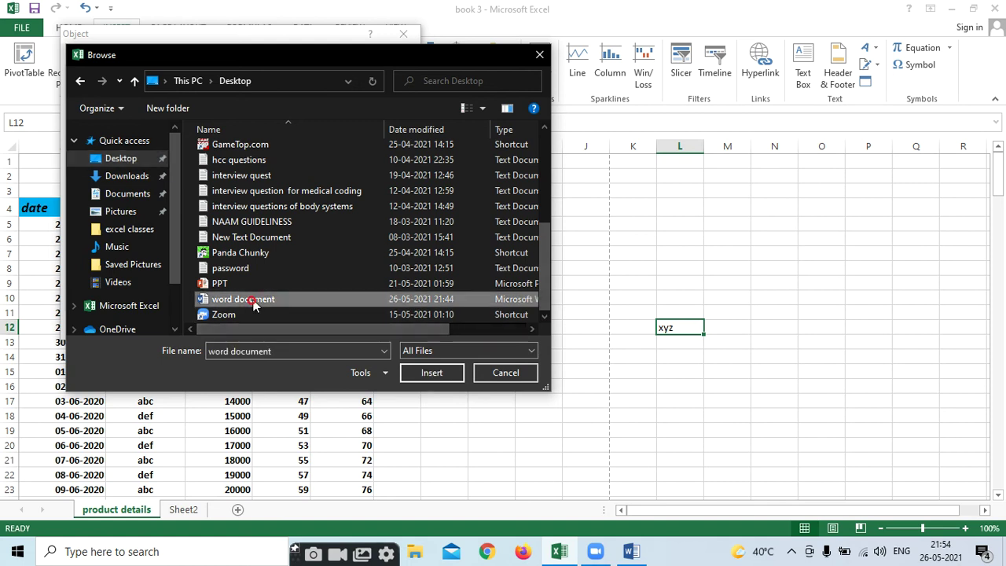
click(408, 377)
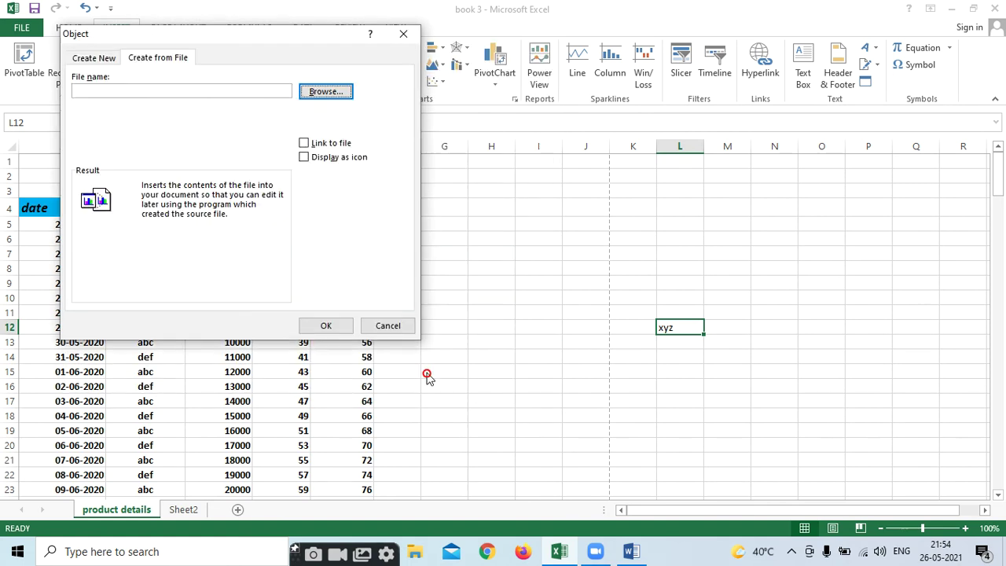
click(304, 143)
click(326, 325)
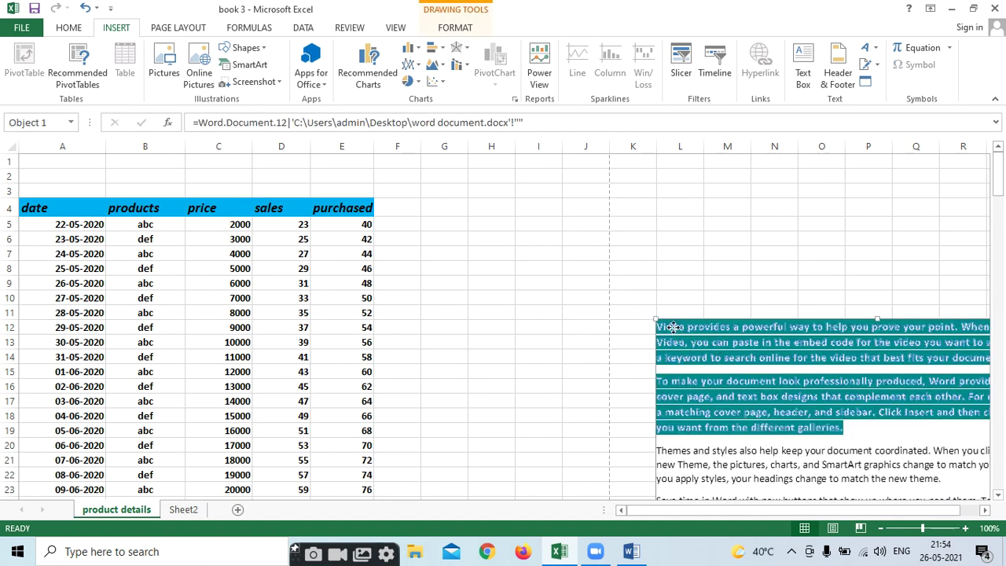
Step: Resize and move the Word object to about K3–O11 above xyz, then show the desktop
drag(677, 329, 472, 247)
key(ctrl+z)
mouse_move(657, 320)
mouse_down()
mouse_move(813, 432)
mouse_move(518, 201)
mouse_up()
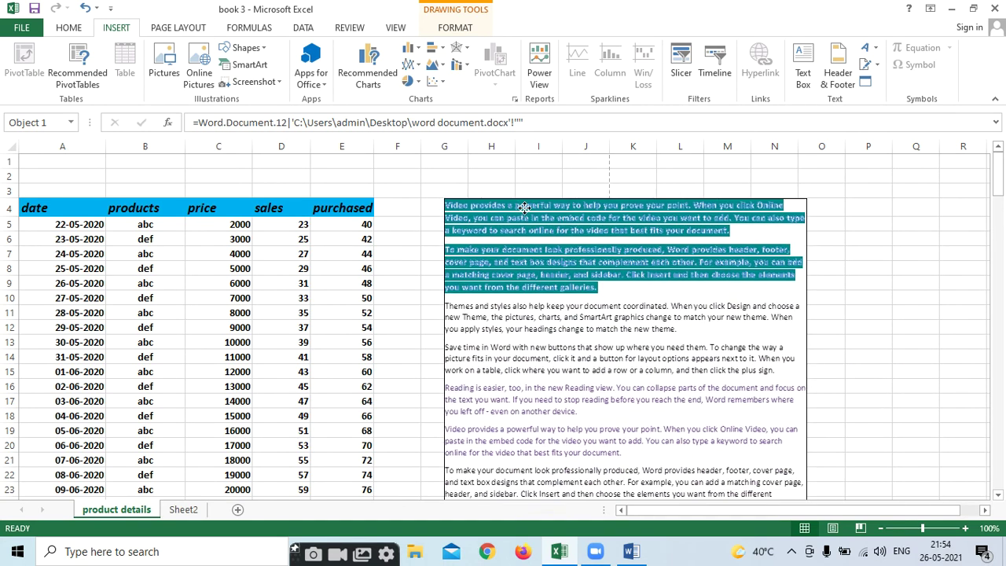
drag(806, 193, 682, 361)
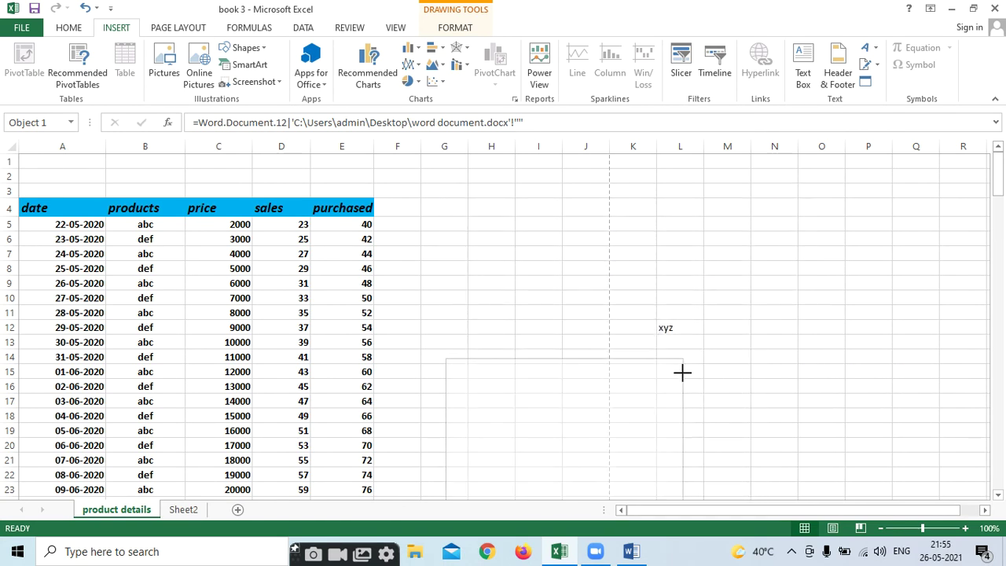
drag(589, 374, 682, 233)
drag(774, 219, 809, 188)
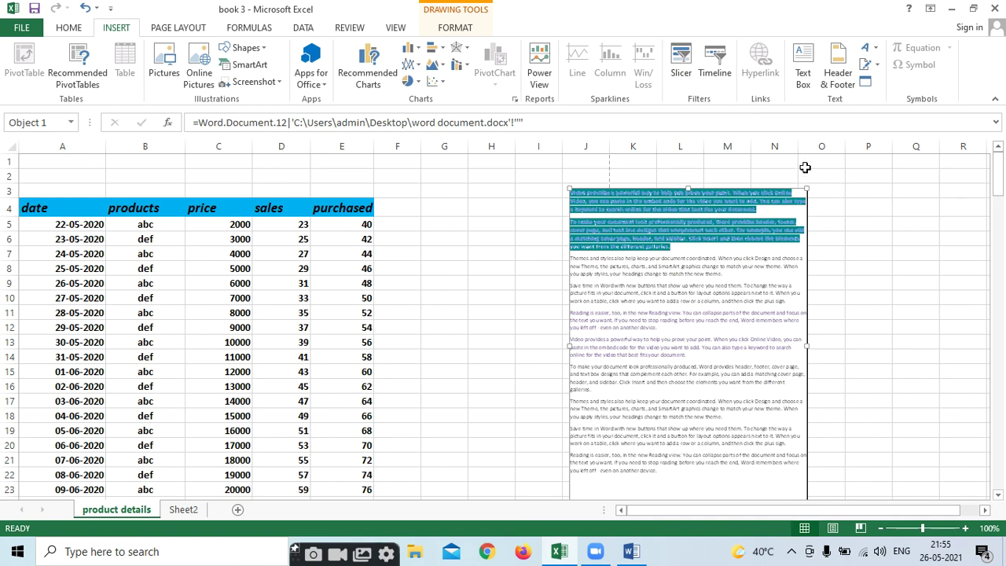
click(689, 186)
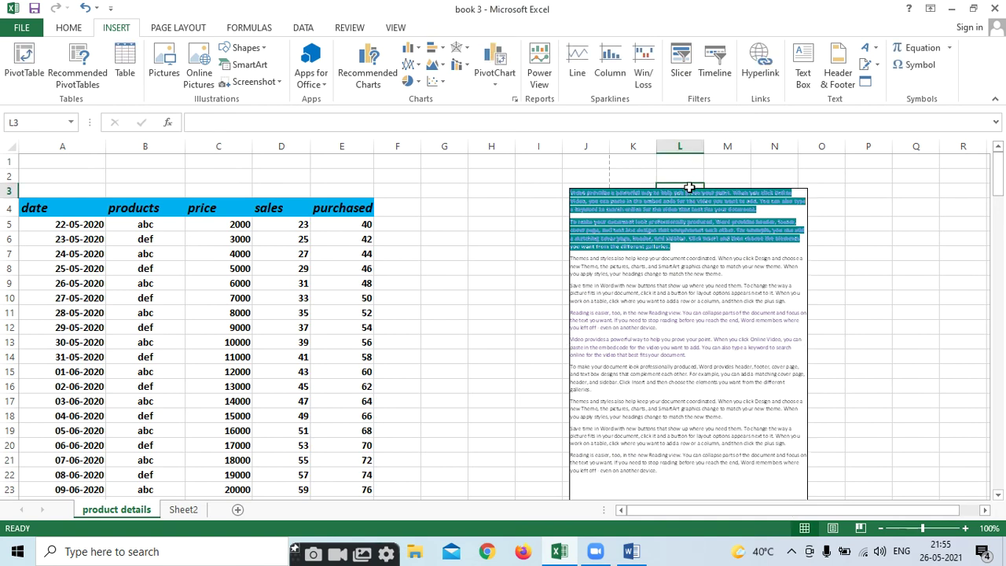
click(728, 205)
mouse_move(687, 190)
mouse_down()
mouse_move(693, 389)
mouse_move(728, 190)
mouse_up()
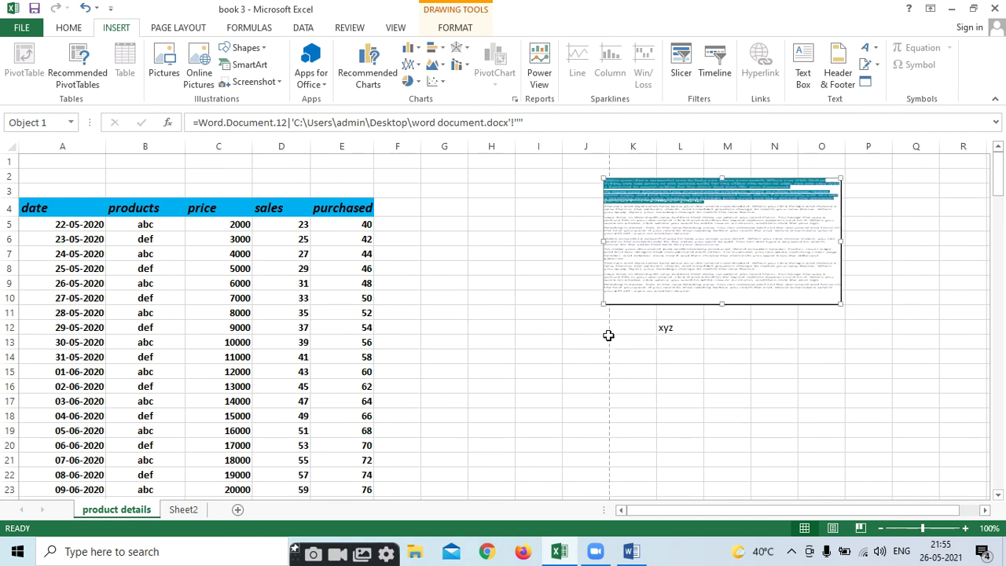
key(super+d)
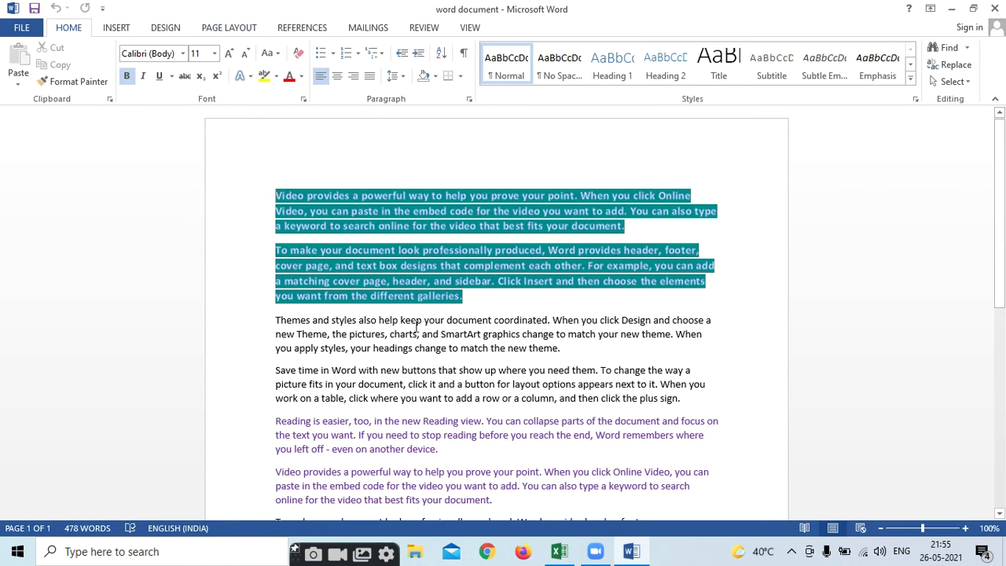
Step: Highlight the text from 'Save time' to 'parts of the document' in magenta and save
drag(276, 370, 660, 421)
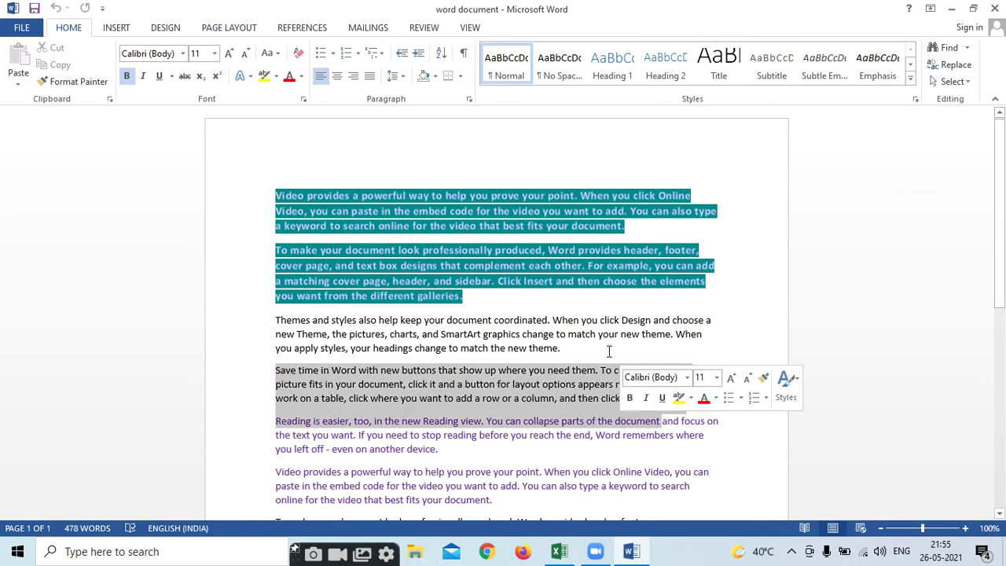
click(276, 77)
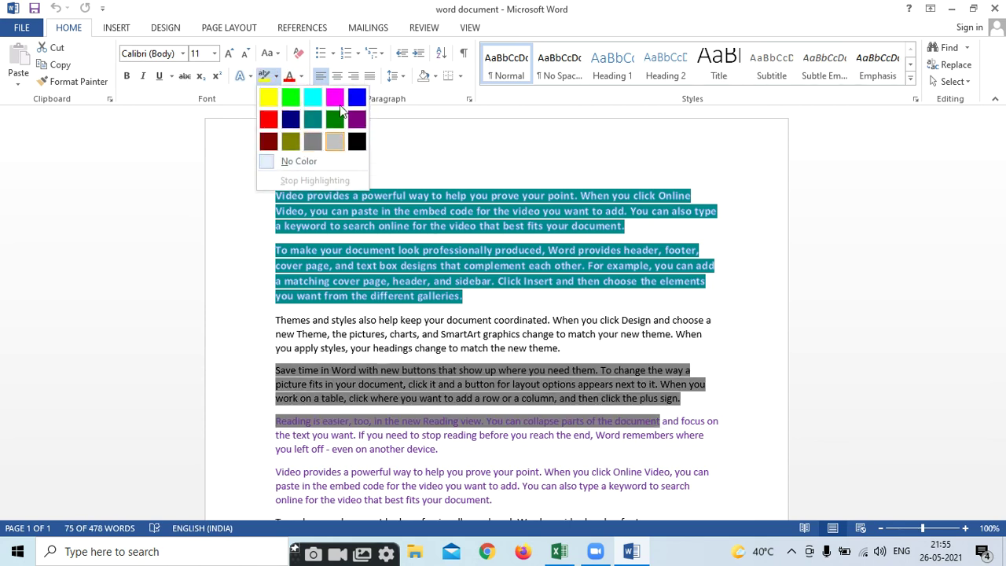
click(335, 96)
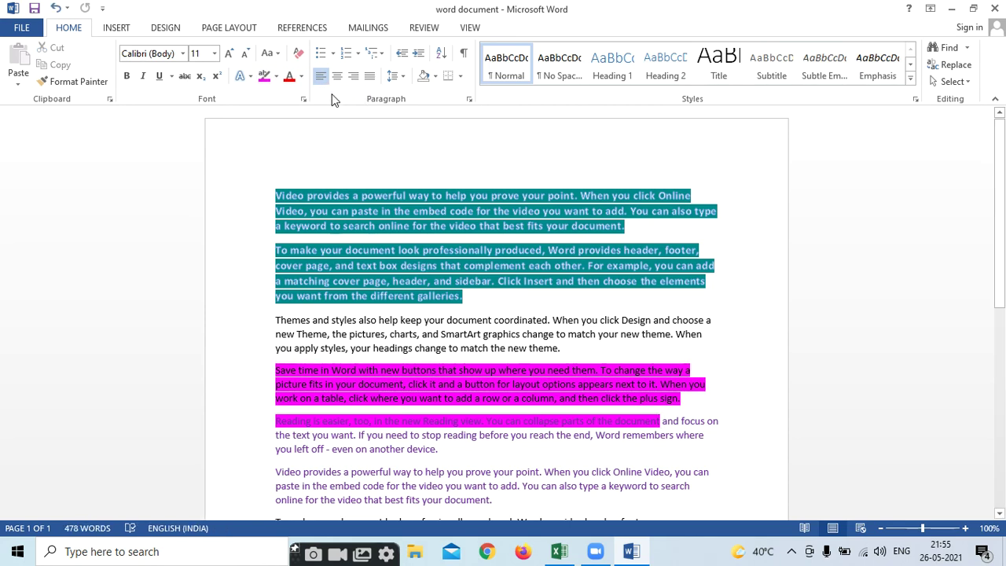
key(ctrl+s)
Step: Close Word and open the linked object in Excel to confirm the magenta highlight
click(992, 10)
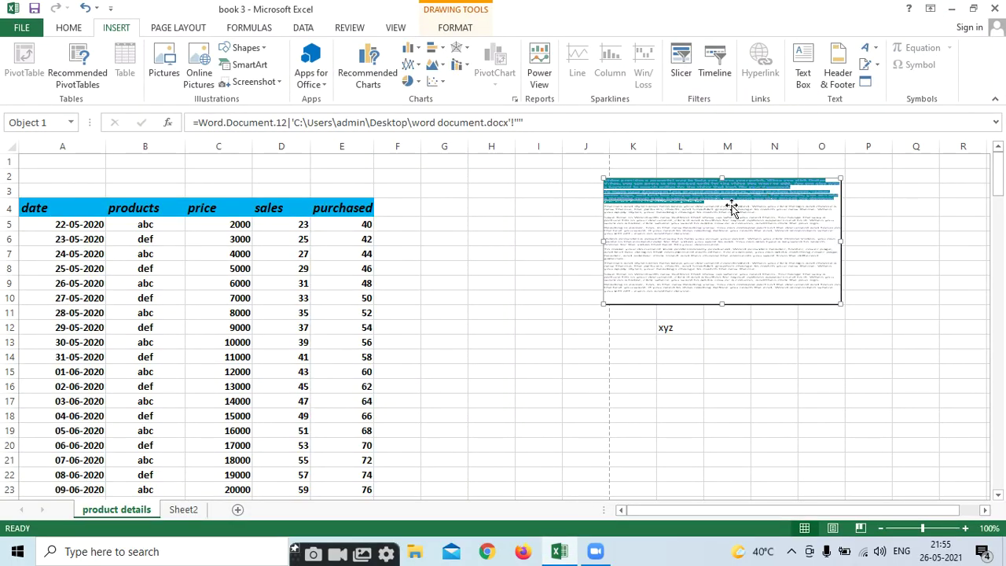
double_click(681, 231)
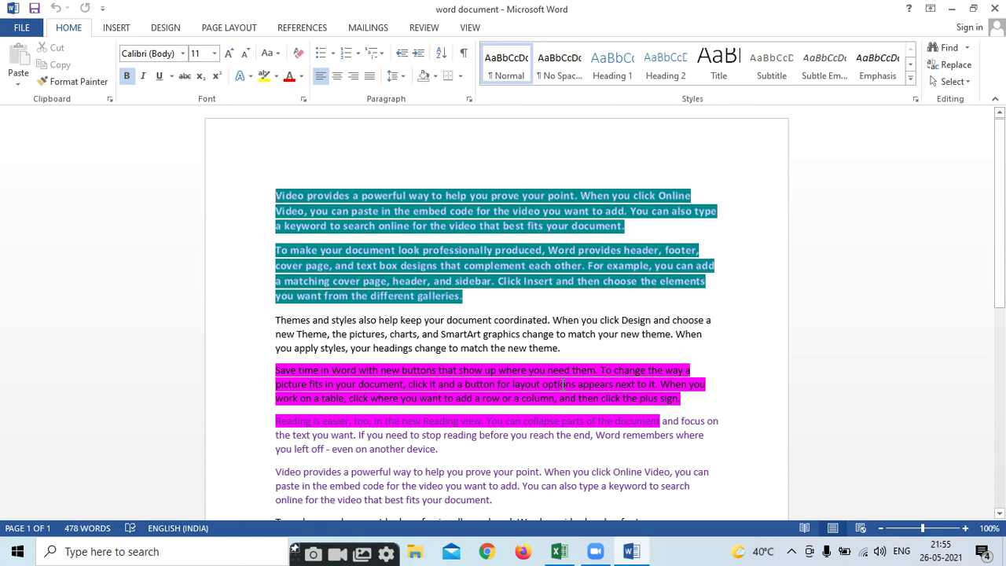
click(995, 9)
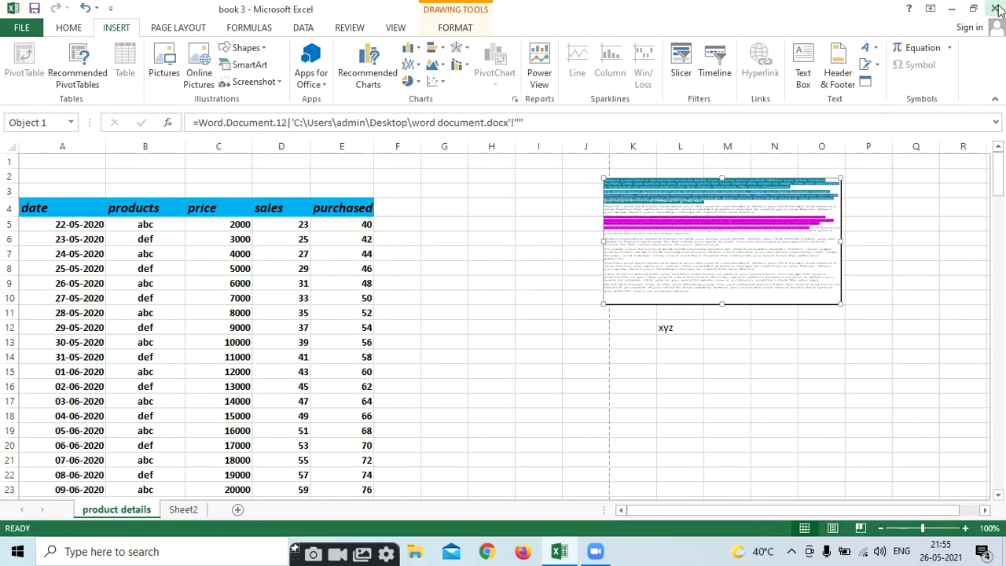
Step: Enter powerpoint in cell L15
click(673, 374)
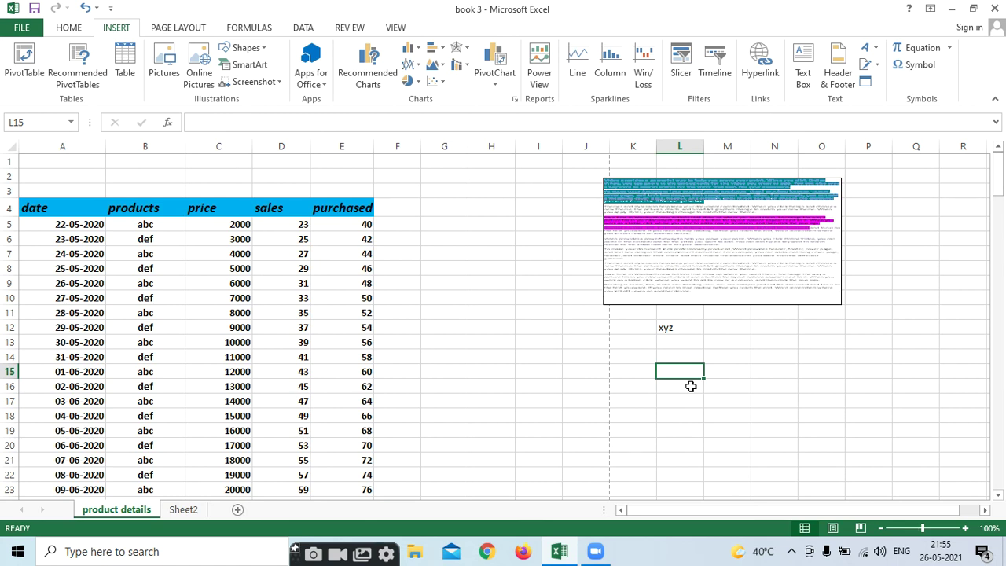
text(po)
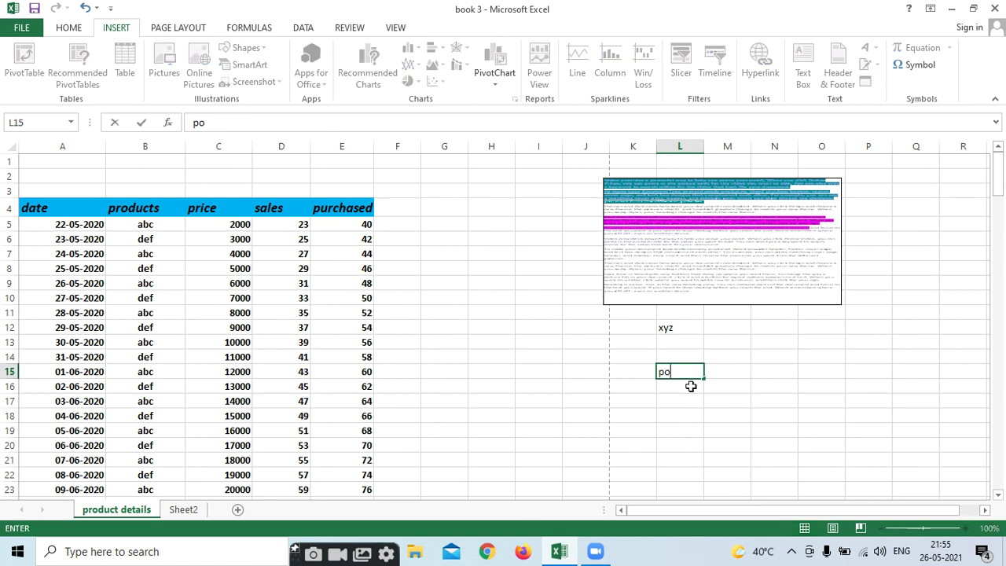
text(werpoint)
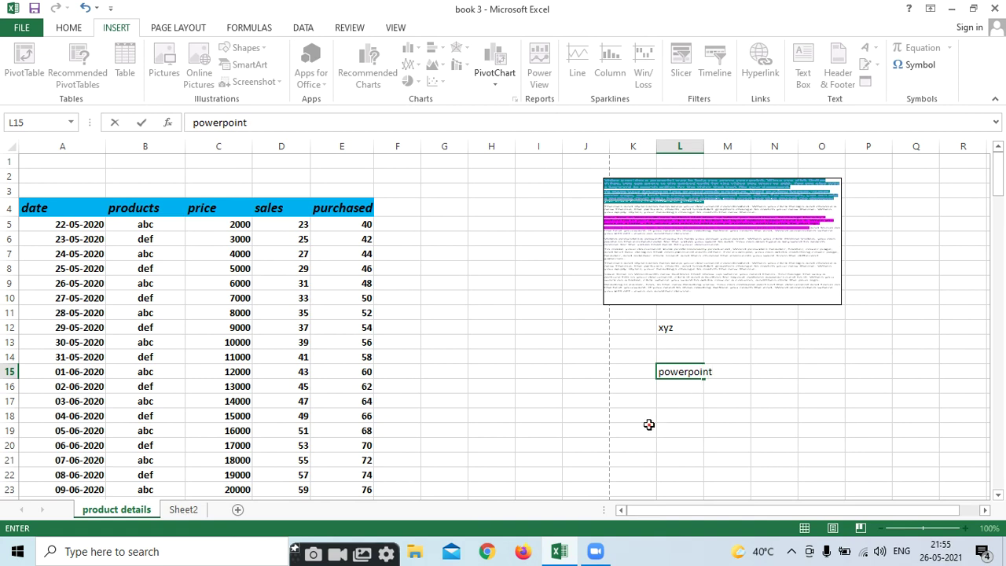
click(646, 422)
click(659, 373)
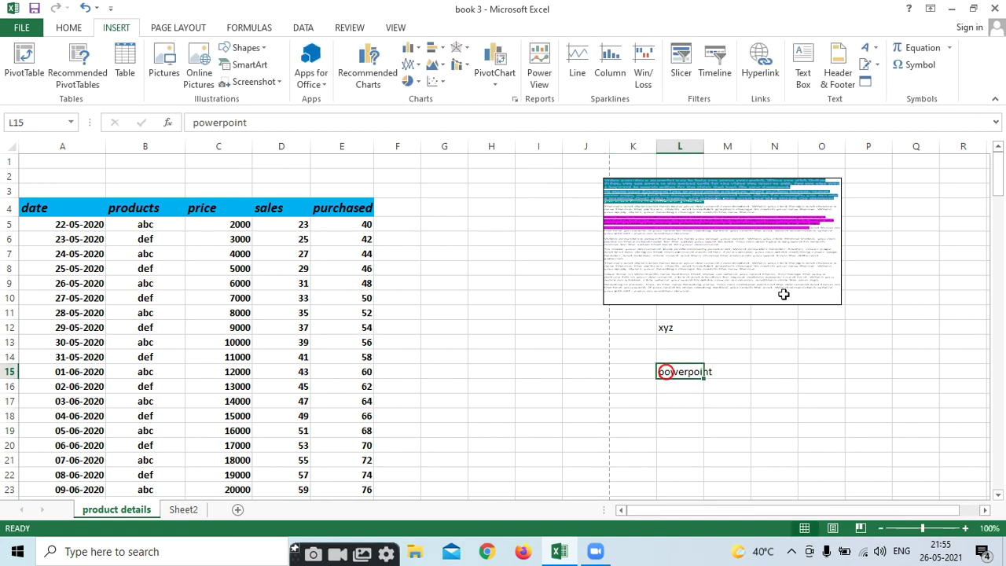
Step: Choose word document.docx from the Desktop in Create from File with Display as icon ticked
click(865, 81)
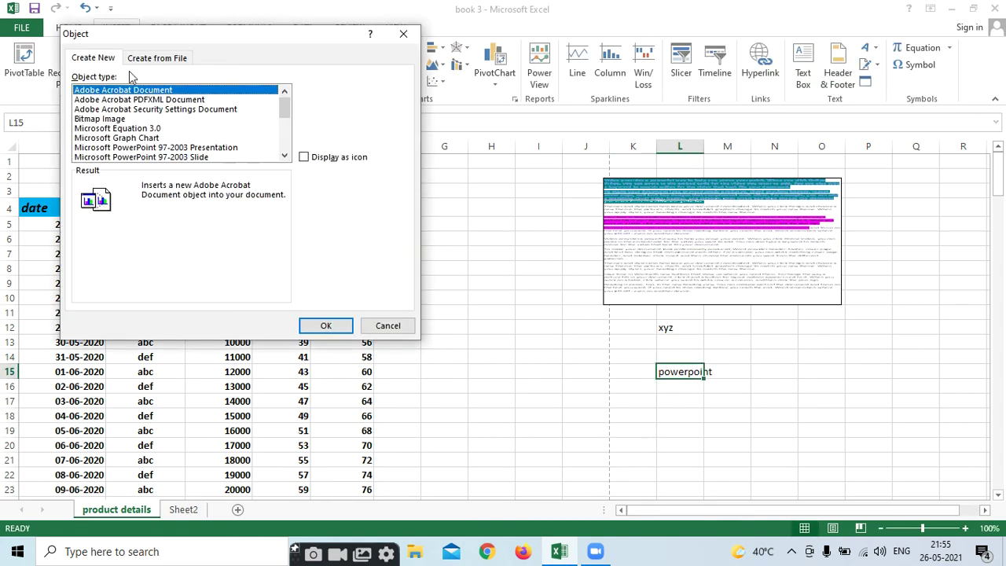
click(172, 60)
click(330, 91)
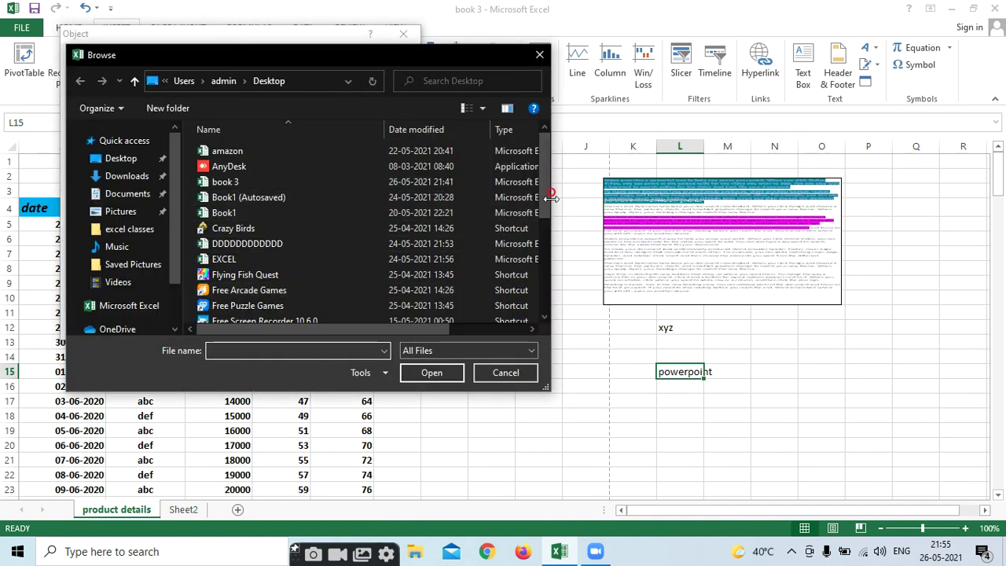
click(118, 158)
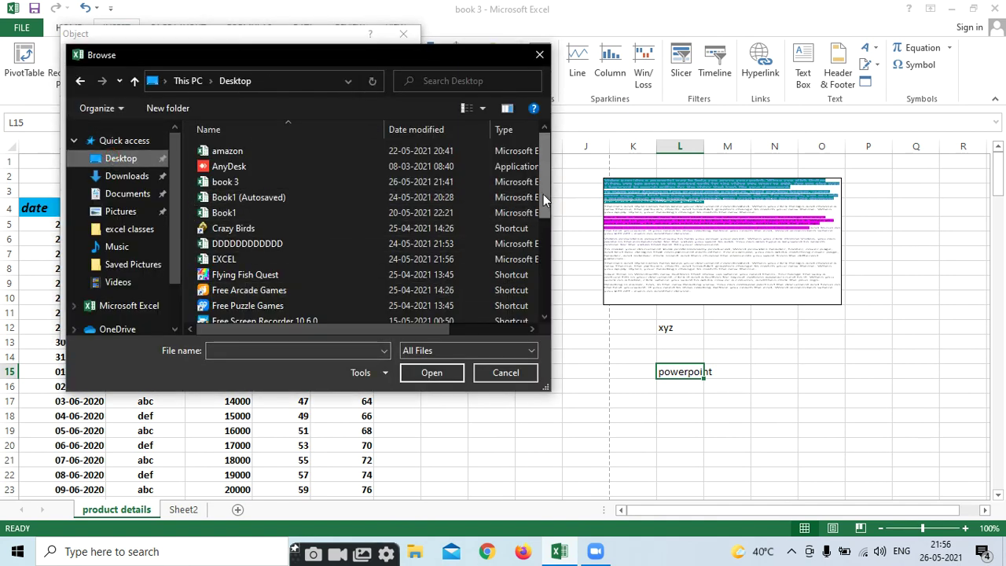
drag(543, 194, 555, 264)
scroll(393, 280, down, 1)
click(318, 315)
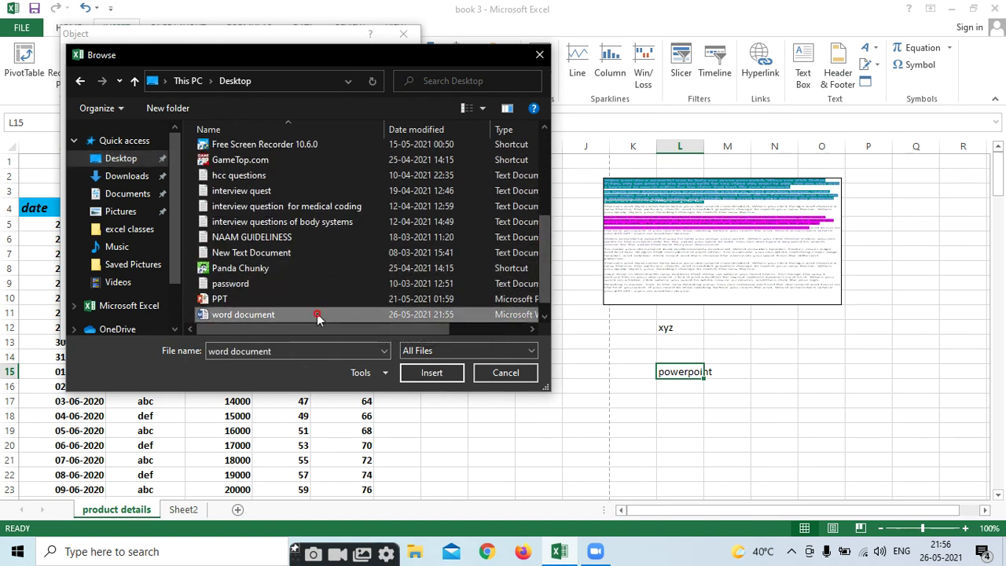
click(419, 374)
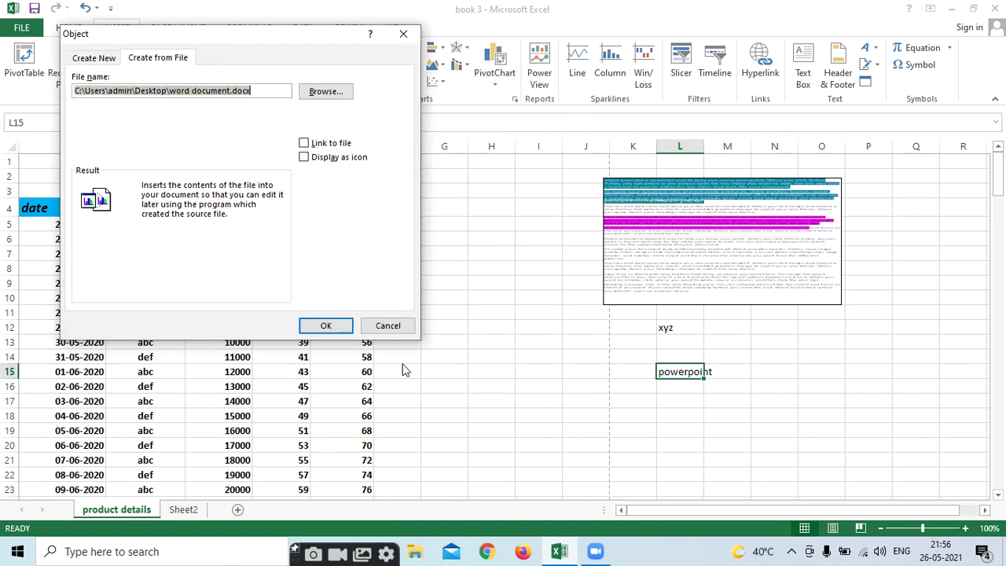
click(303, 156)
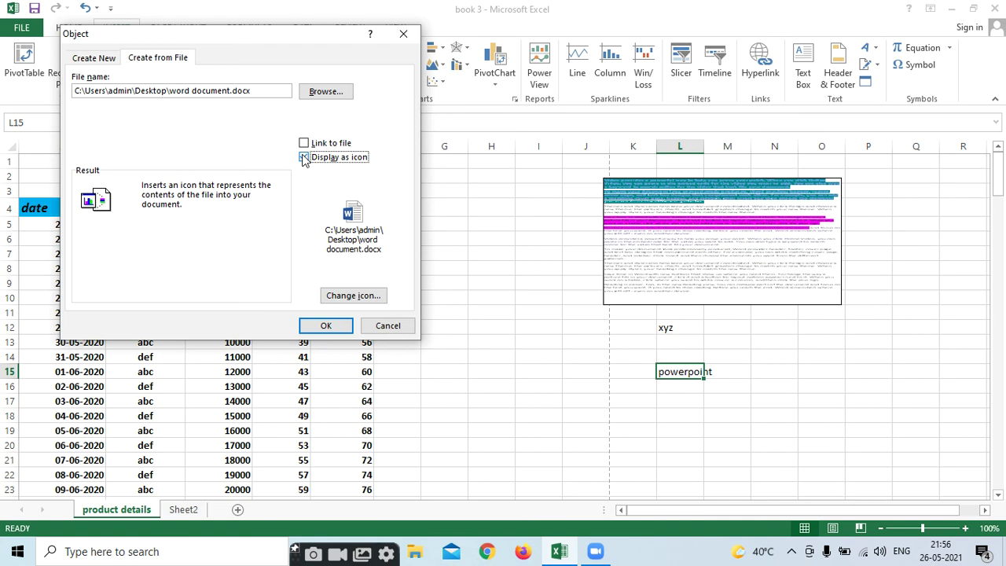
Step: Insert the document as an icon and move it to around G12–H14
click(329, 326)
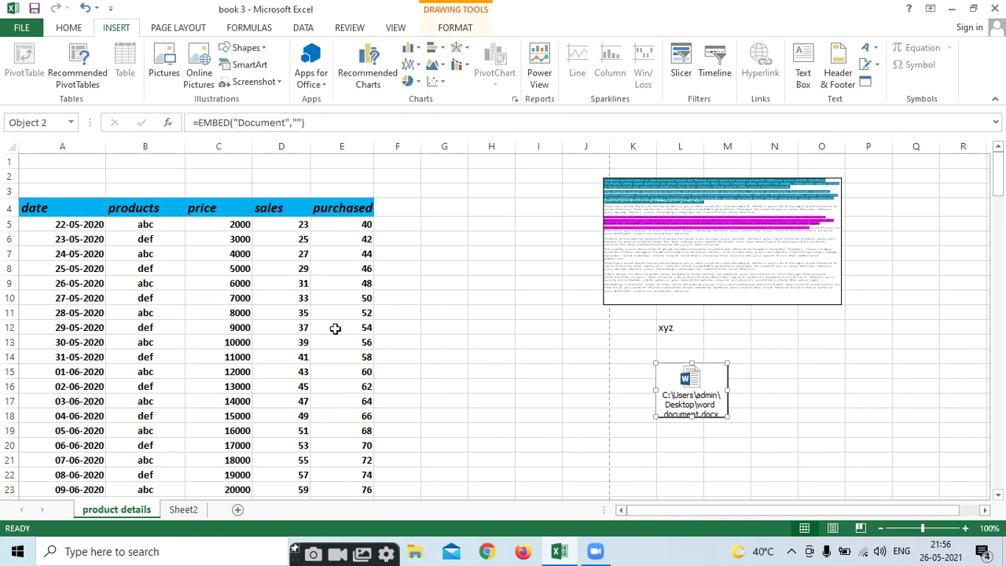
drag(656, 382, 473, 344)
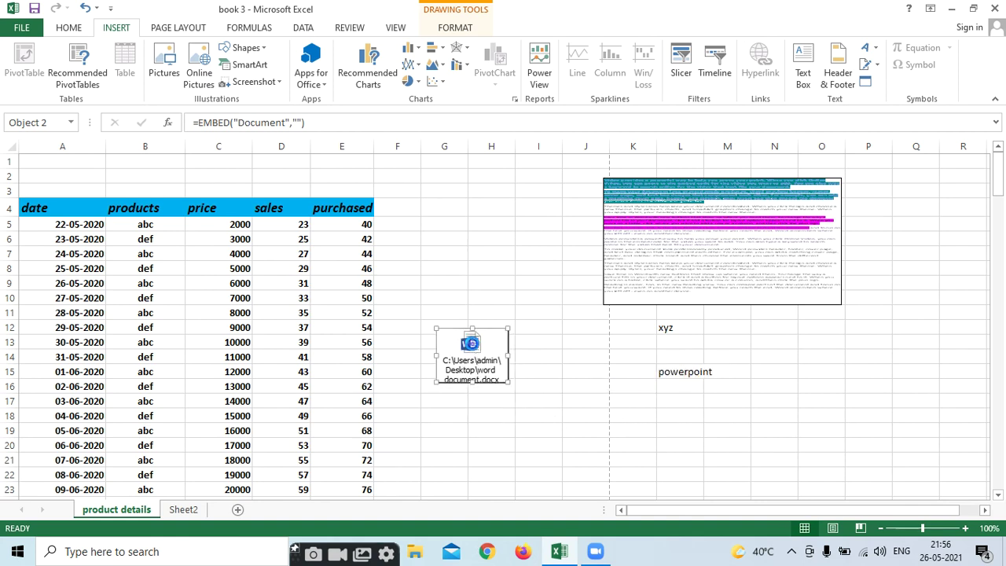
Step: Shade the embedded document's second 'To make your document' paragraph green and close Word
double_click(472, 344)
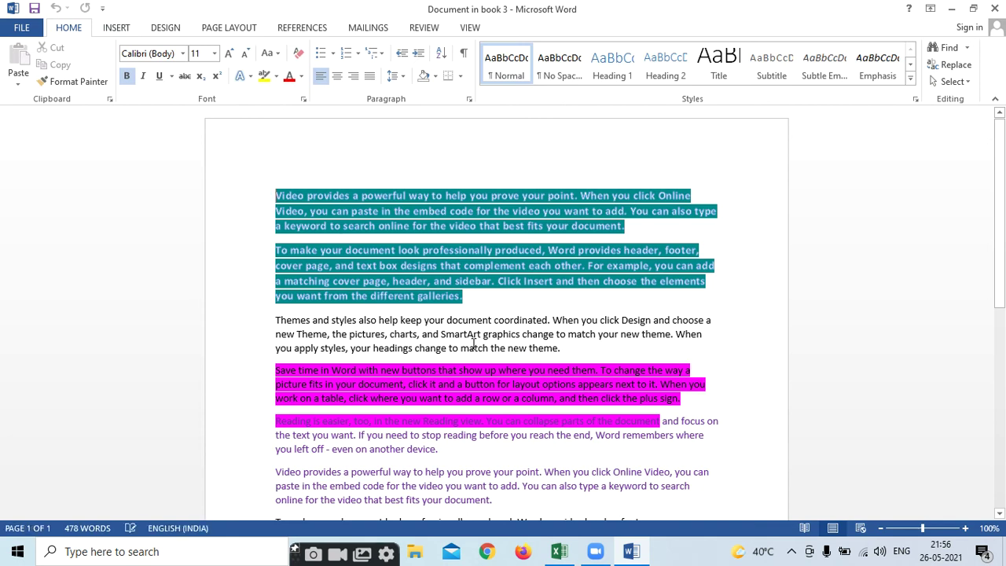
scroll(474, 338, down, 2)
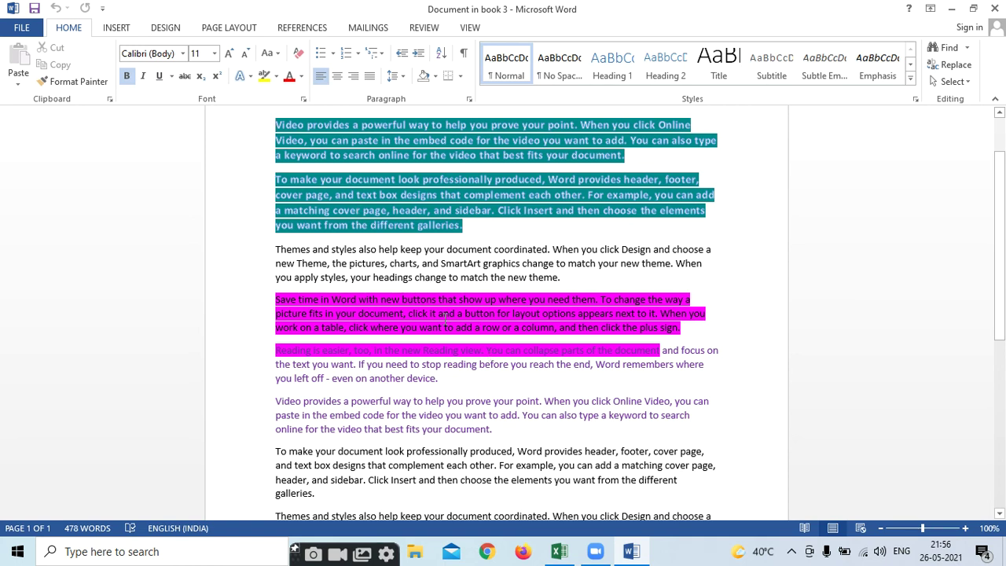
scroll(446, 318, down, 2)
mouse_move(276, 381)
mouse_down()
mouse_move(352, 404)
mouse_move(317, 423)
mouse_up()
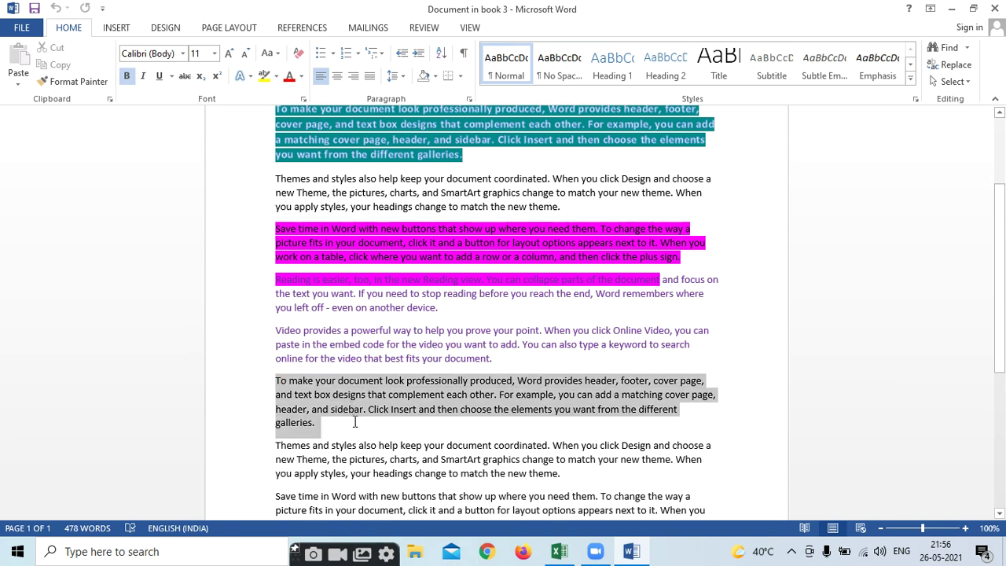
click(436, 79)
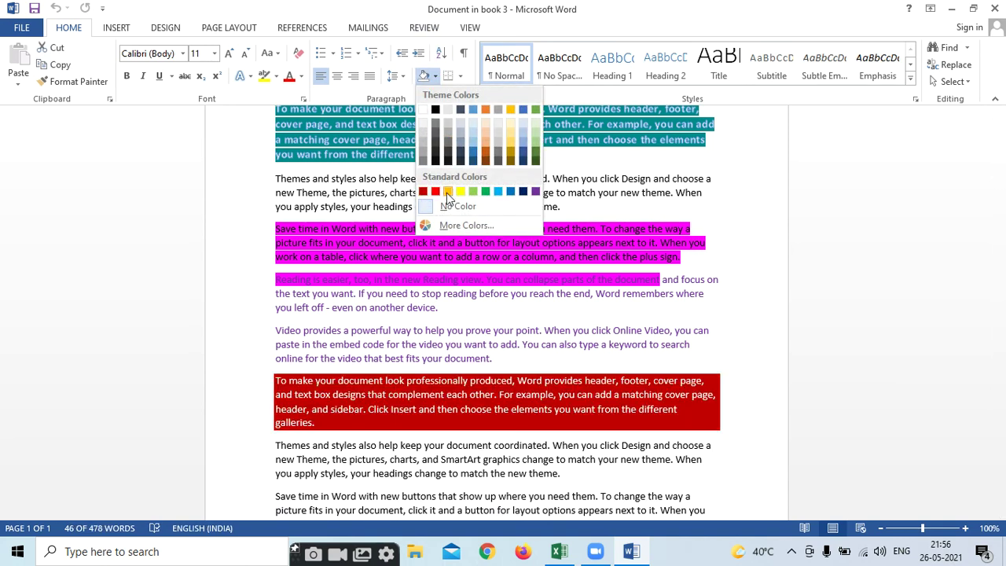
click(485, 192)
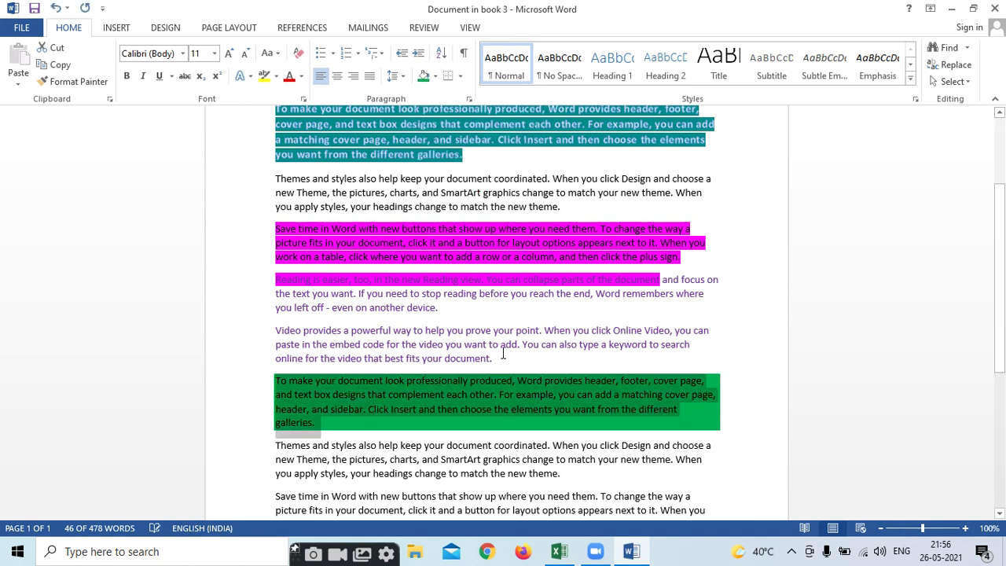
click(503, 353)
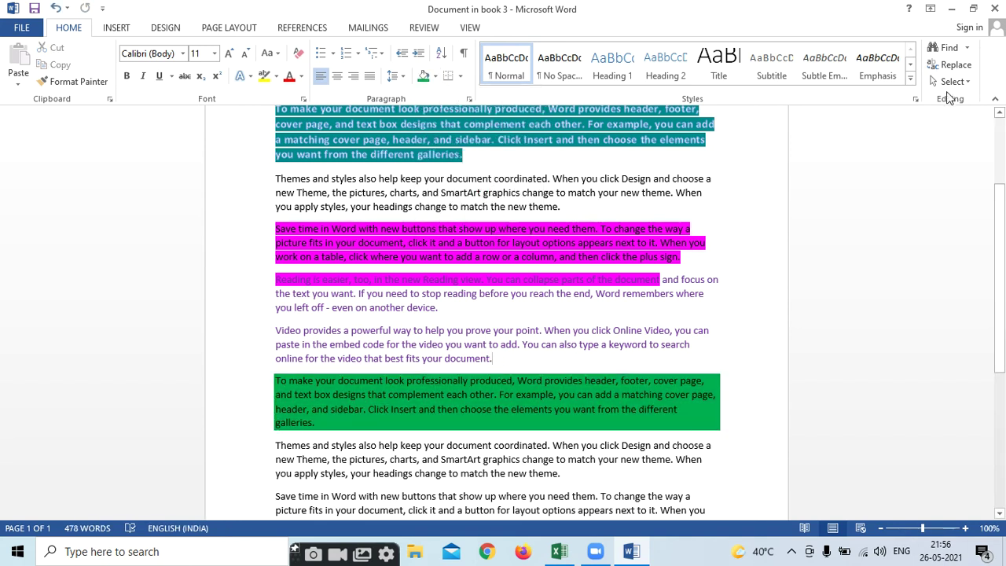
click(994, 8)
click(955, 12)
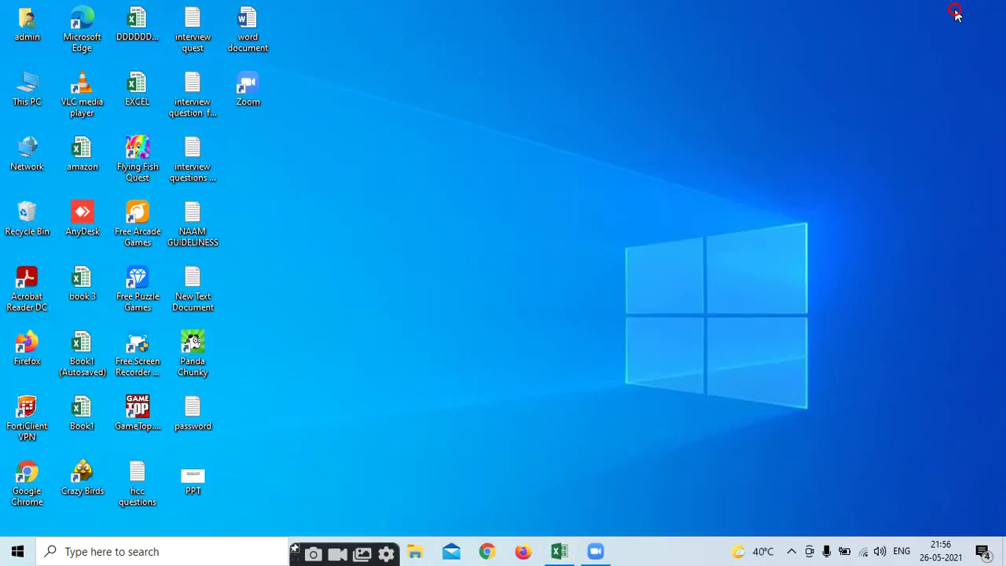
double_click(259, 26)
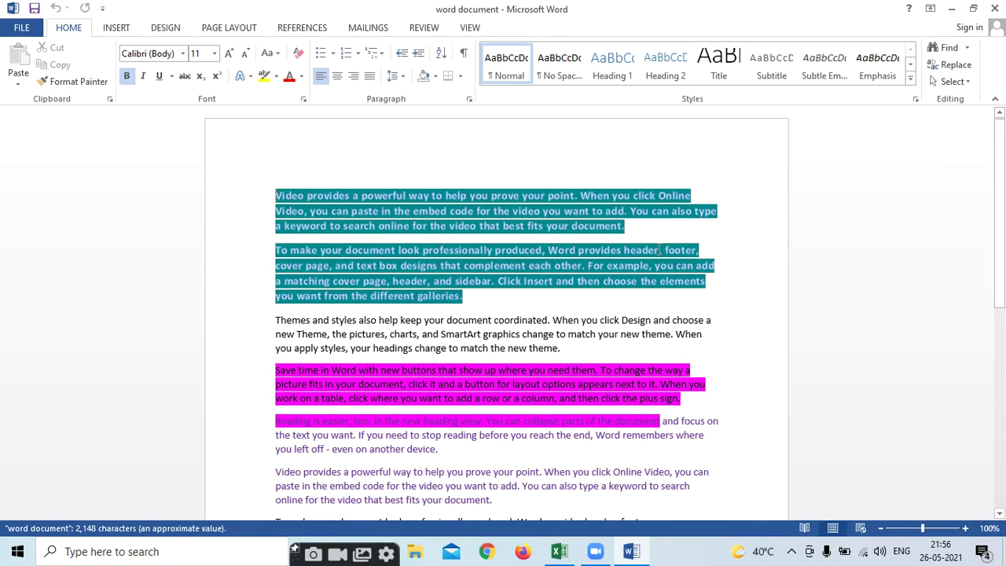
scroll(526, 370, down, 3)
scroll(472, 314, down, 5)
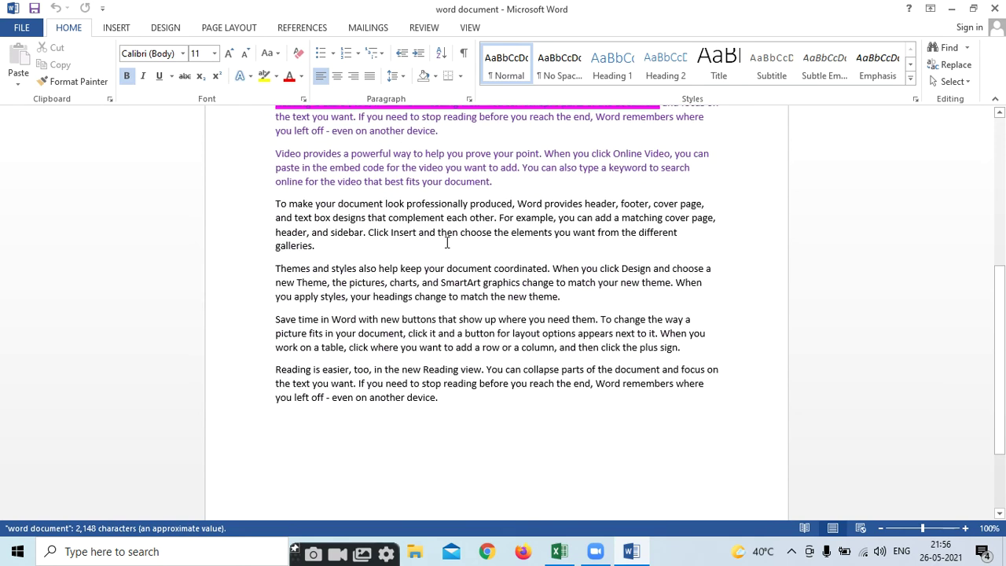
scroll(447, 243, up, 2)
click(456, 314)
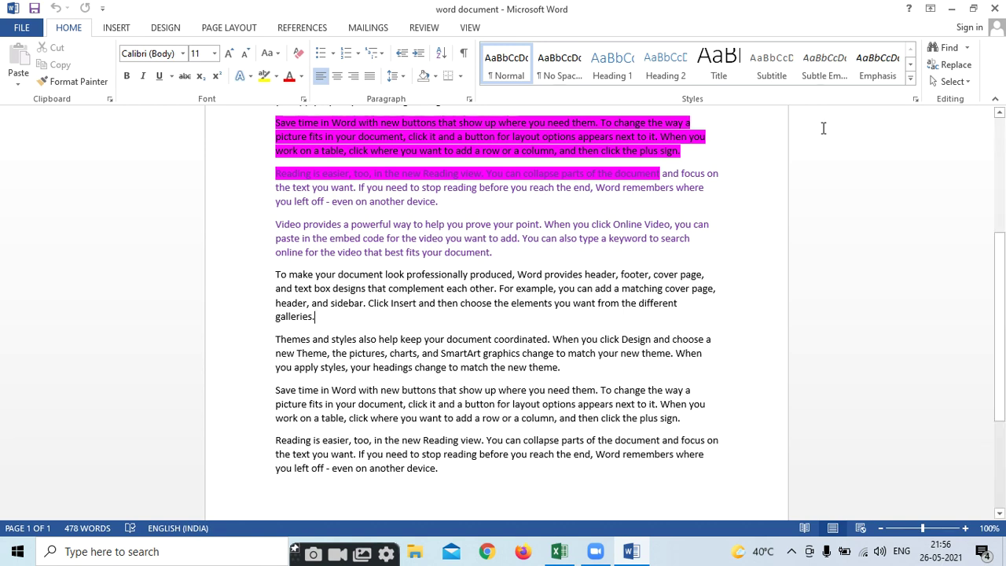
click(998, 3)
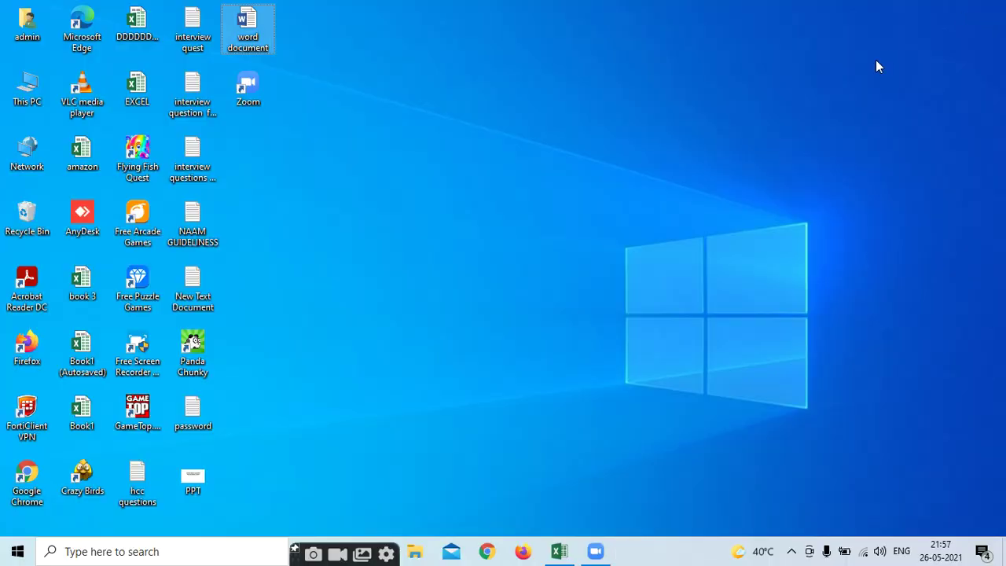
Step: Switch back to the Excel book 3 window with Alt+Tab
key(alt+Tab)
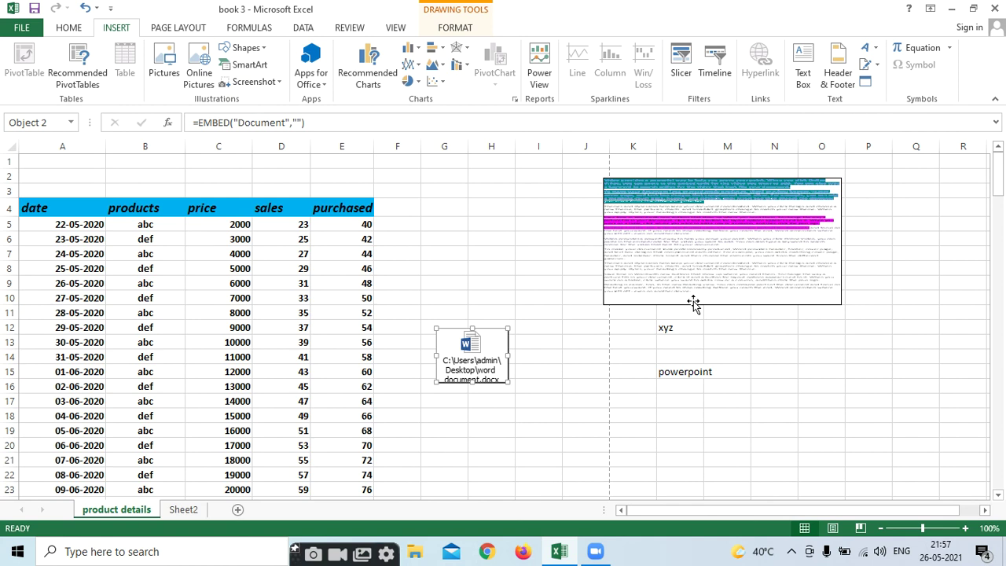
Step: Look through the embedded Word document, close it, and minimize Excel to reach the desktop
double_click(471, 345)
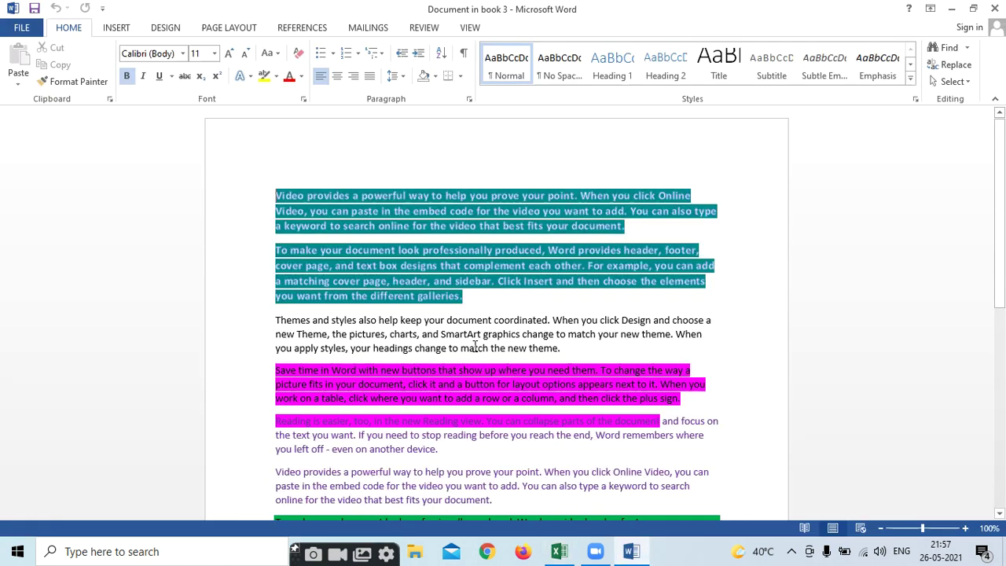
scroll(334, 308, down, 5)
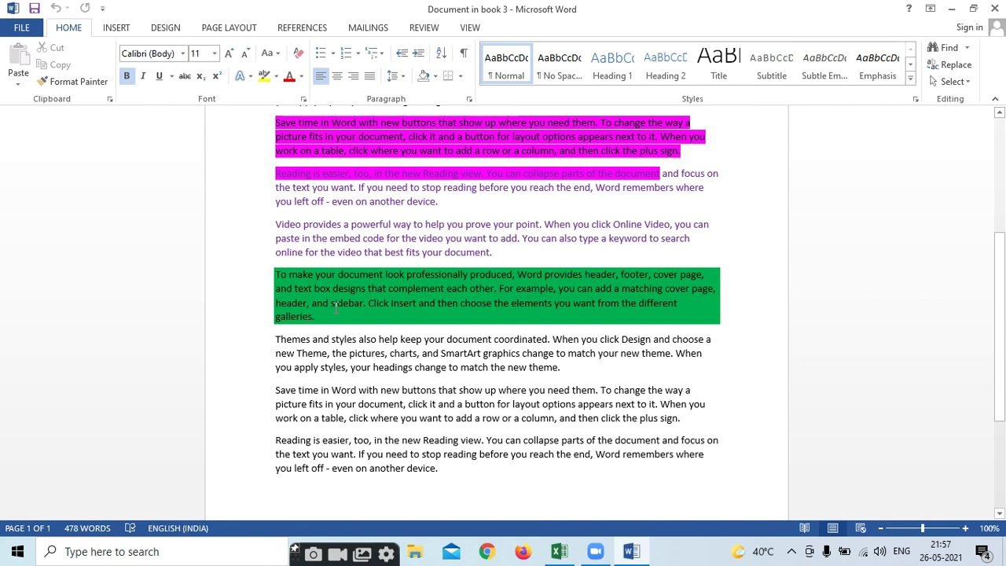
click(994, 7)
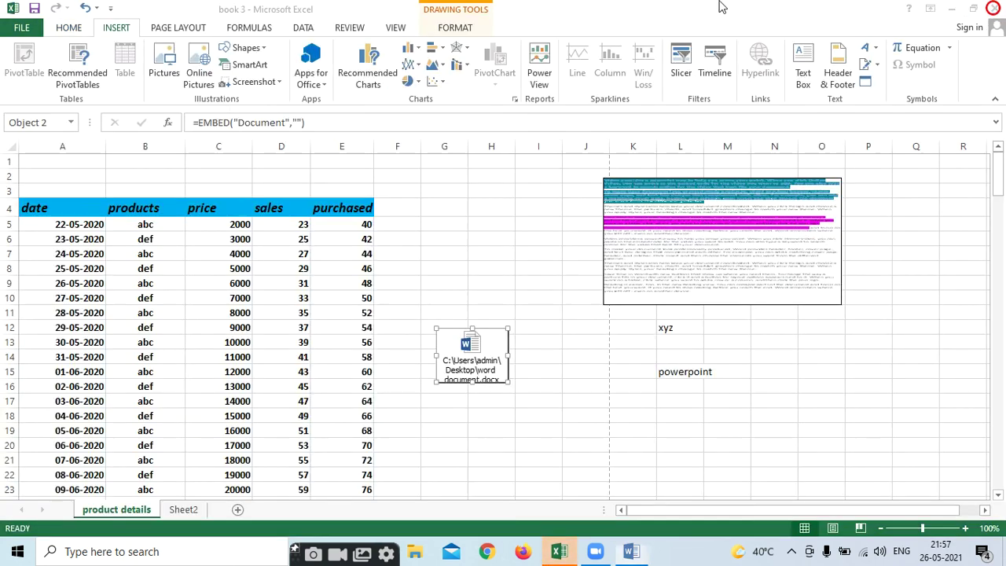
click(950, 8)
Step: In the desktop Word document, give the last 'Reading is easier' paragraph blue shading
double_click(253, 22)
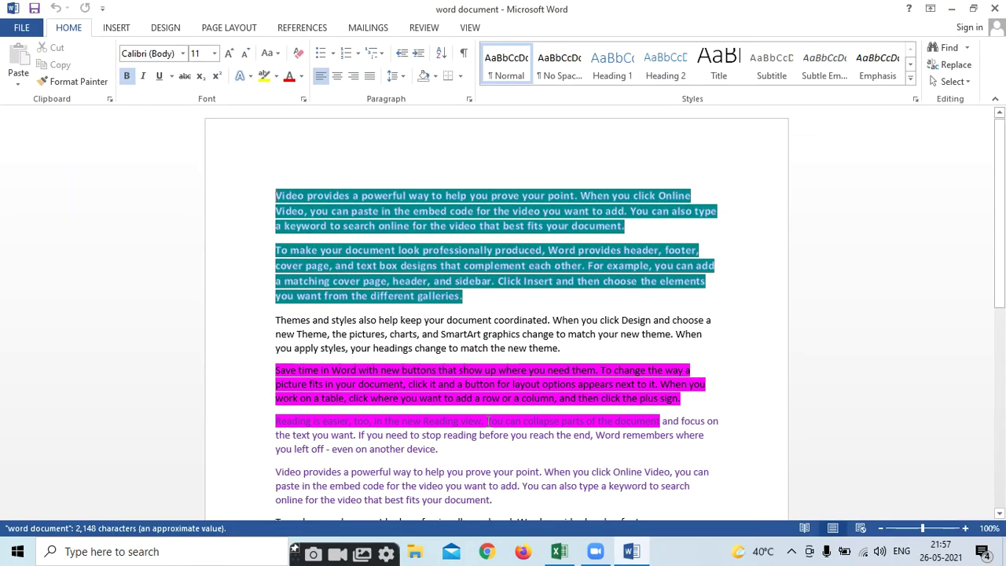
scroll(481, 424, down, 10)
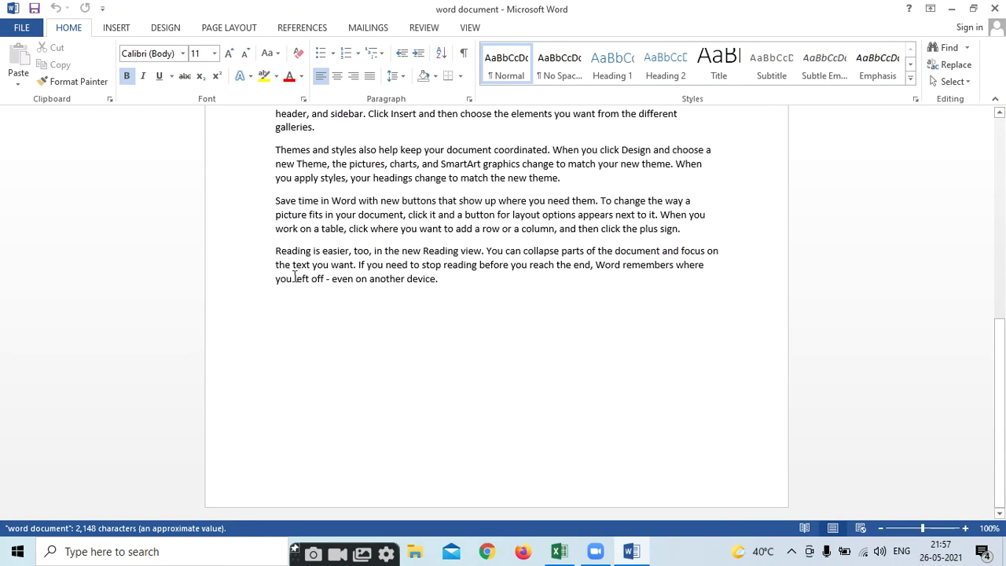
drag(275, 251, 507, 306)
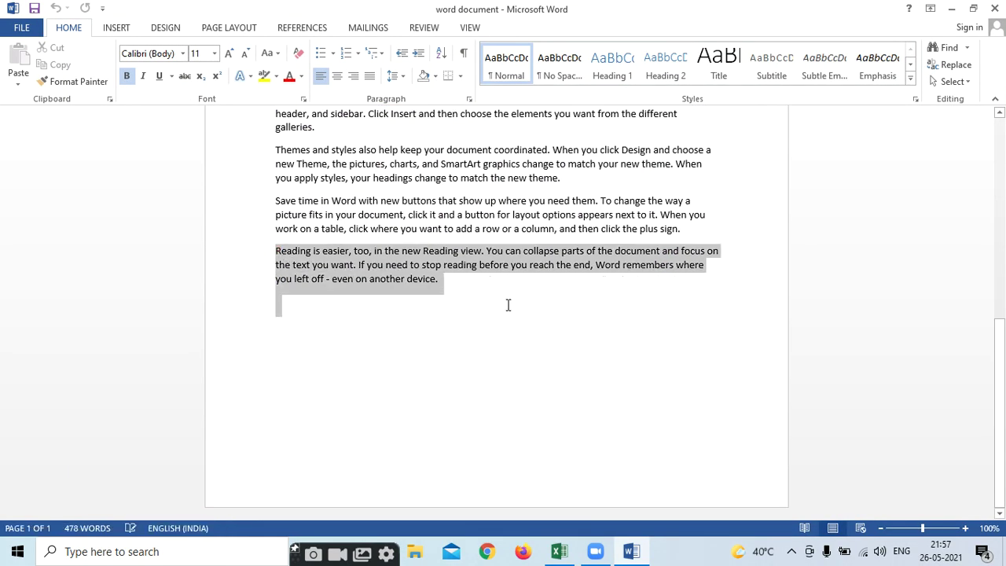
click(435, 76)
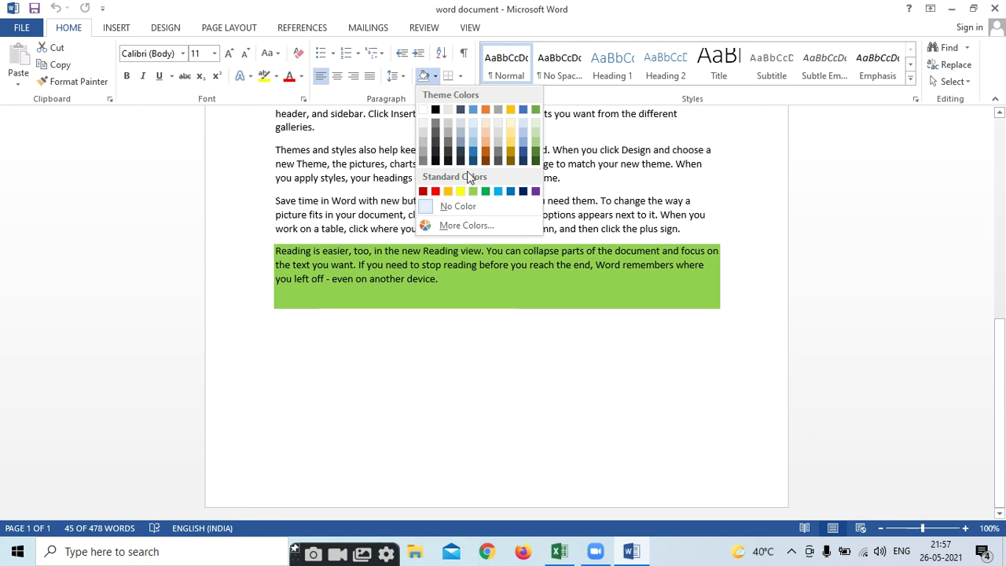
click(473, 155)
click(440, 335)
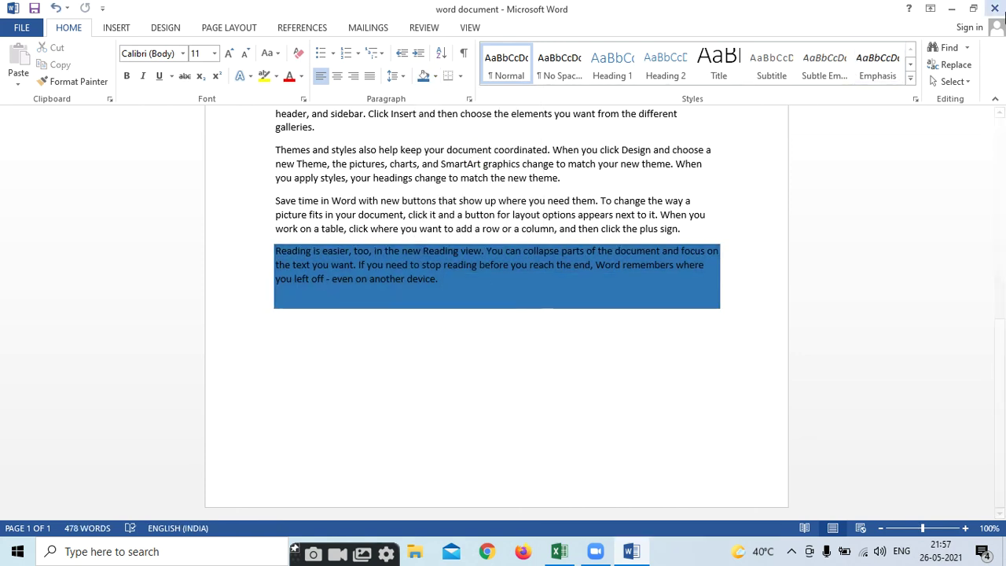
click(951, 9)
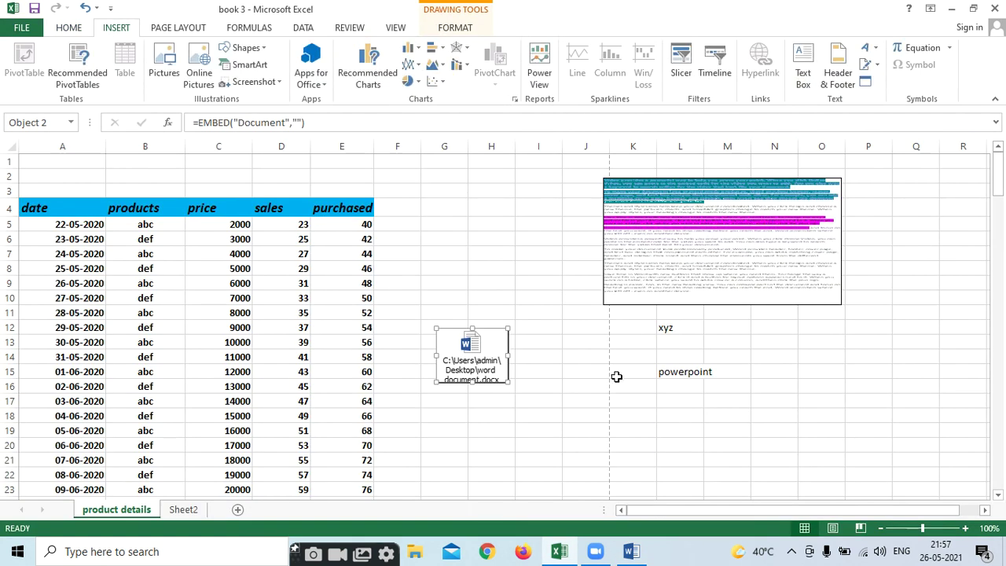
double_click(469, 344)
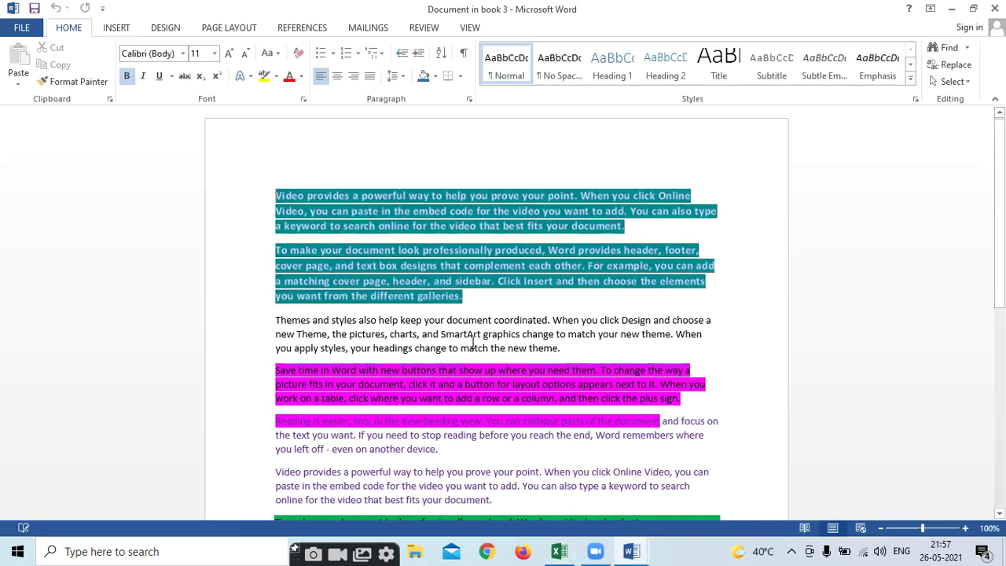
scroll(507, 353, down, 5)
scroll(507, 353, down, 4)
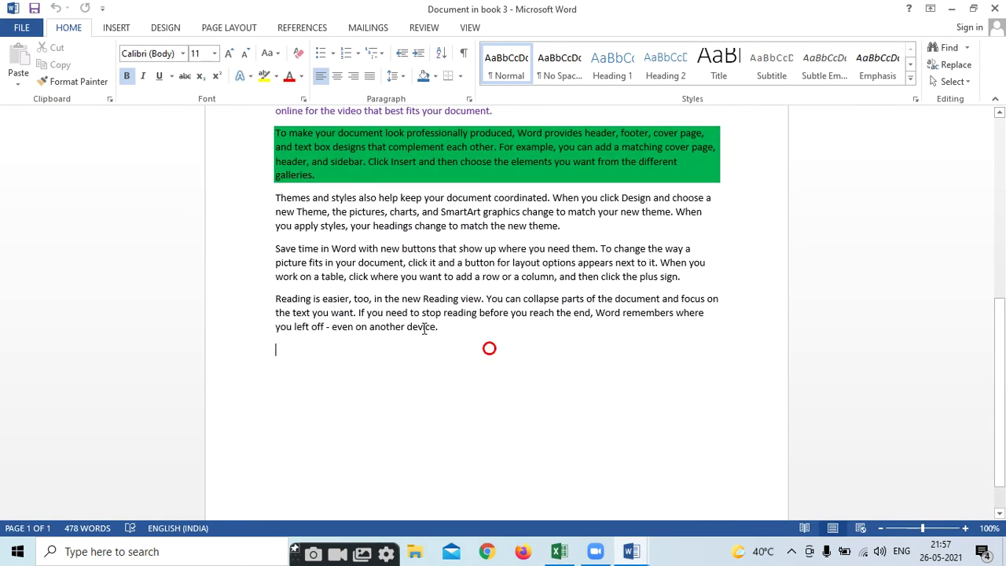
drag(489, 348, 300, 277)
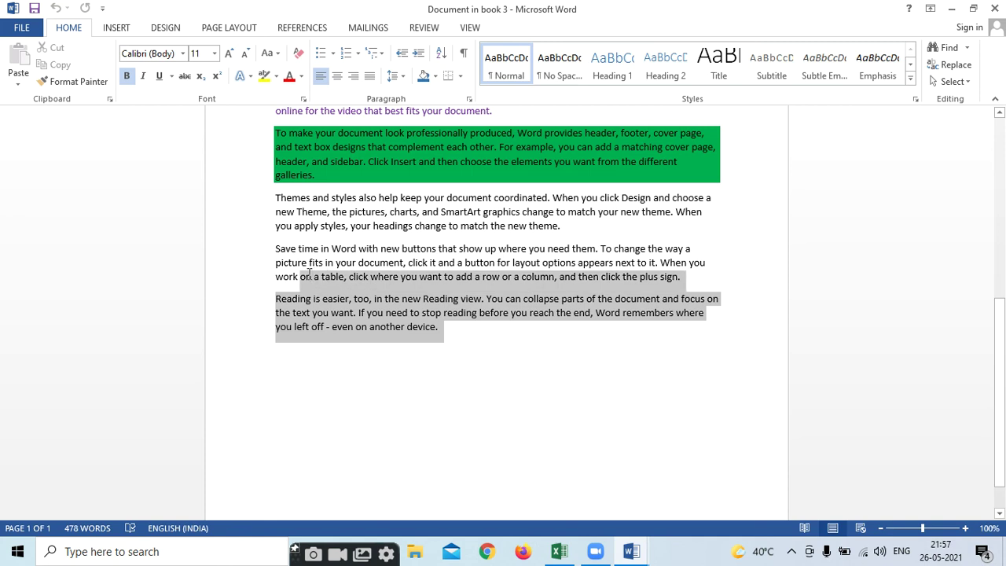
click(481, 339)
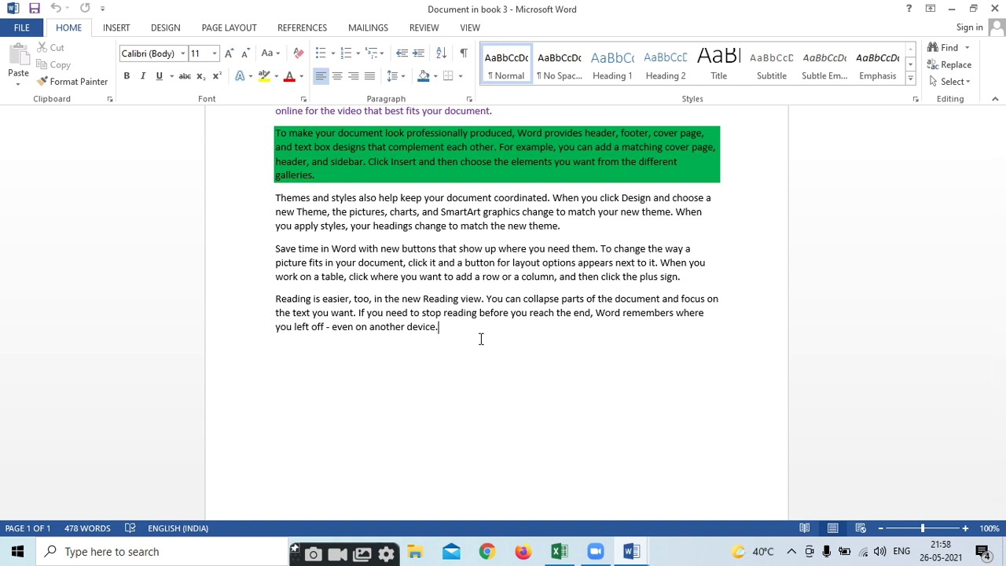
key(alt+Tab)
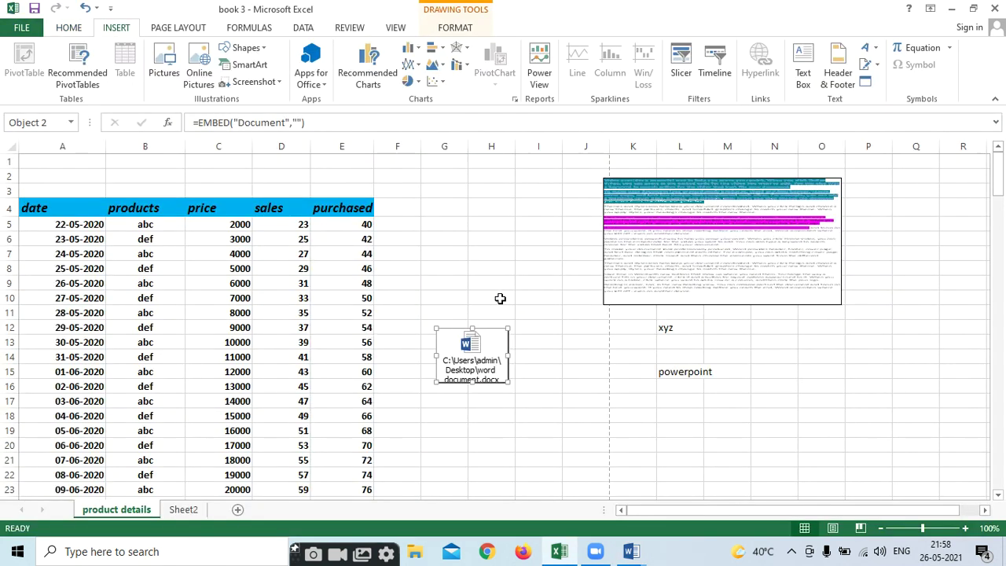
click(519, 254)
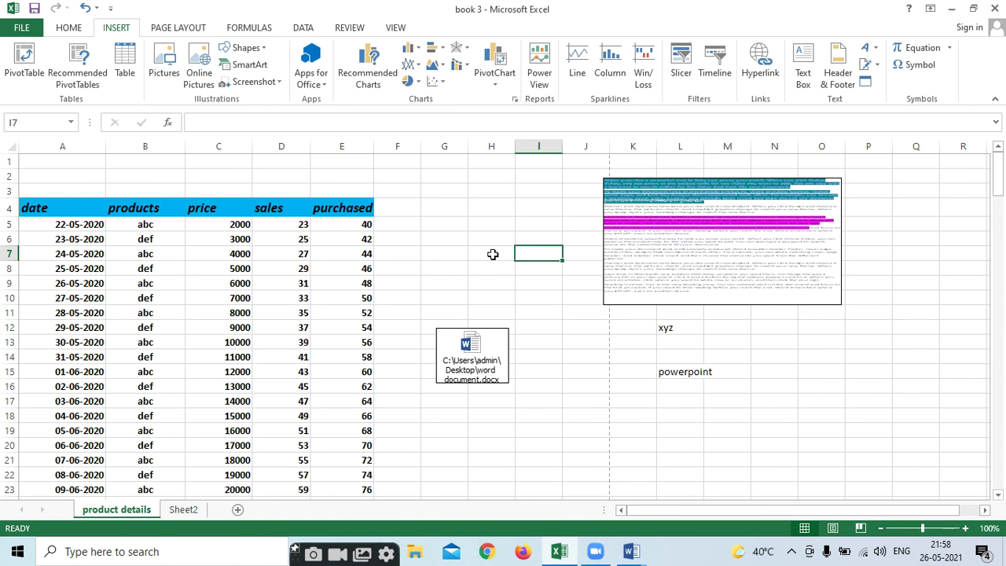
Step: Insert a signature line at G30 with the signer's name and the title engineer
scroll(696, 259, down, 1)
scroll(668, 306, down, 3)
scroll(826, 307, down, 2)
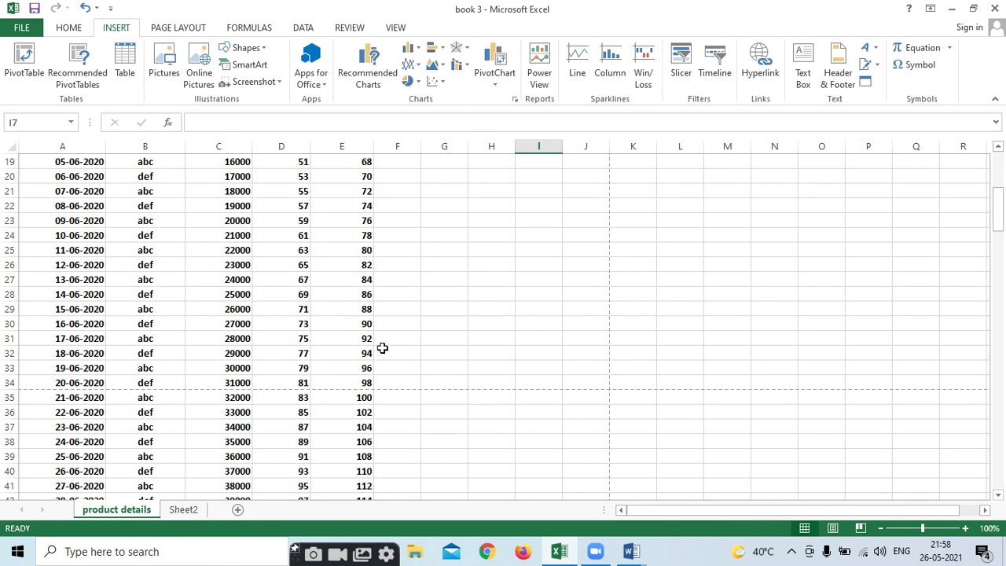
click(425, 326)
click(864, 68)
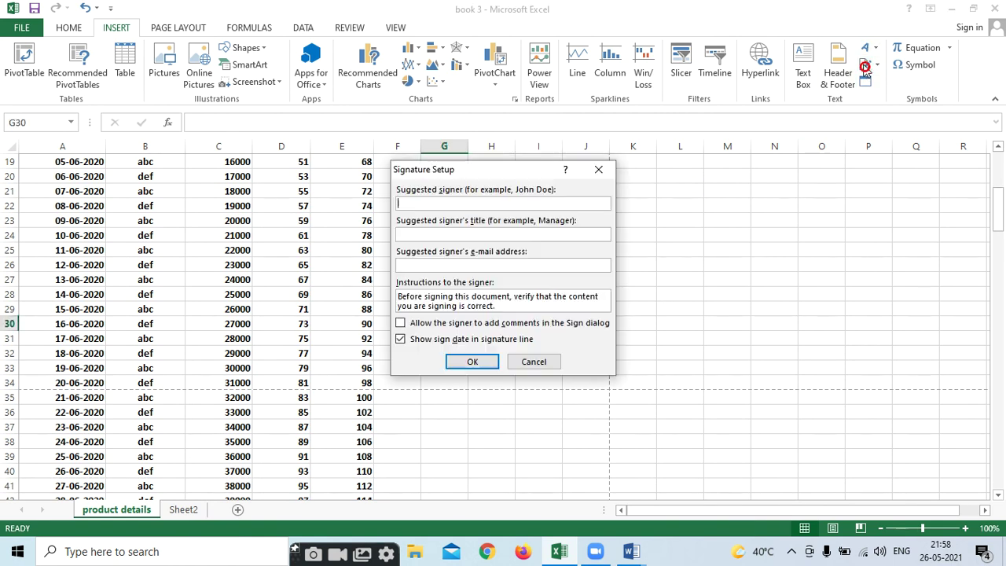
drag(473, 169, 644, 169)
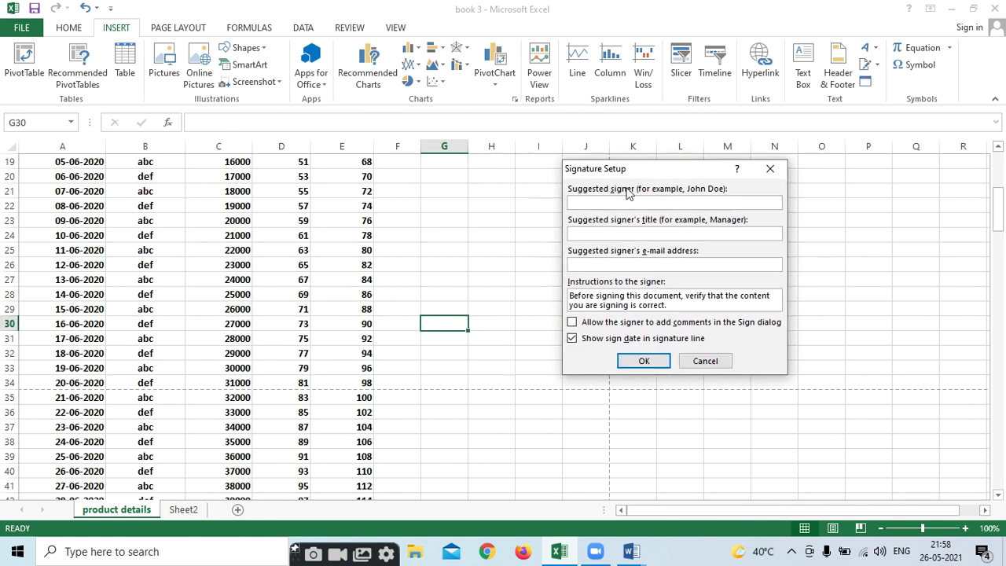
click(605, 201)
click(610, 234)
text(engineer)
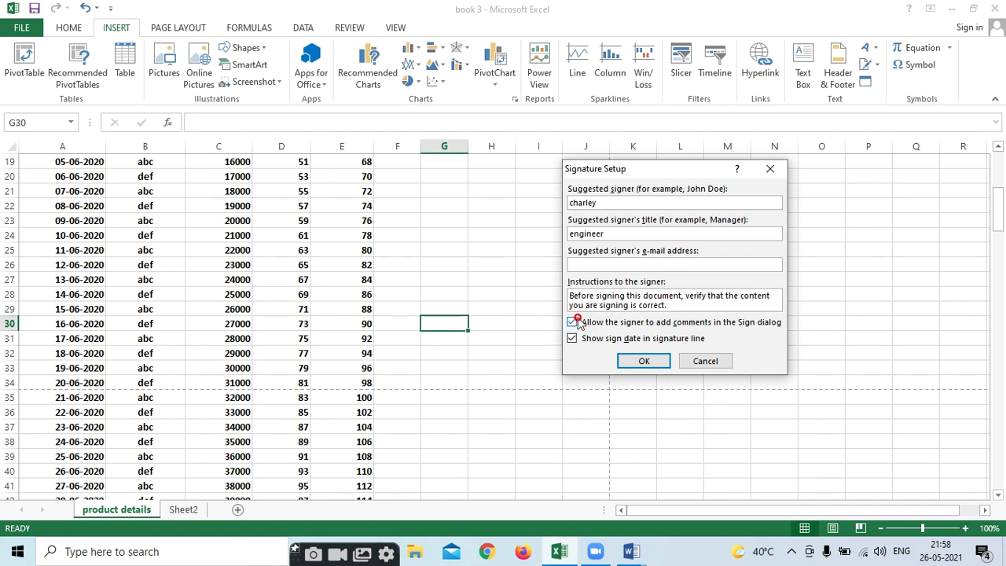
click(623, 358)
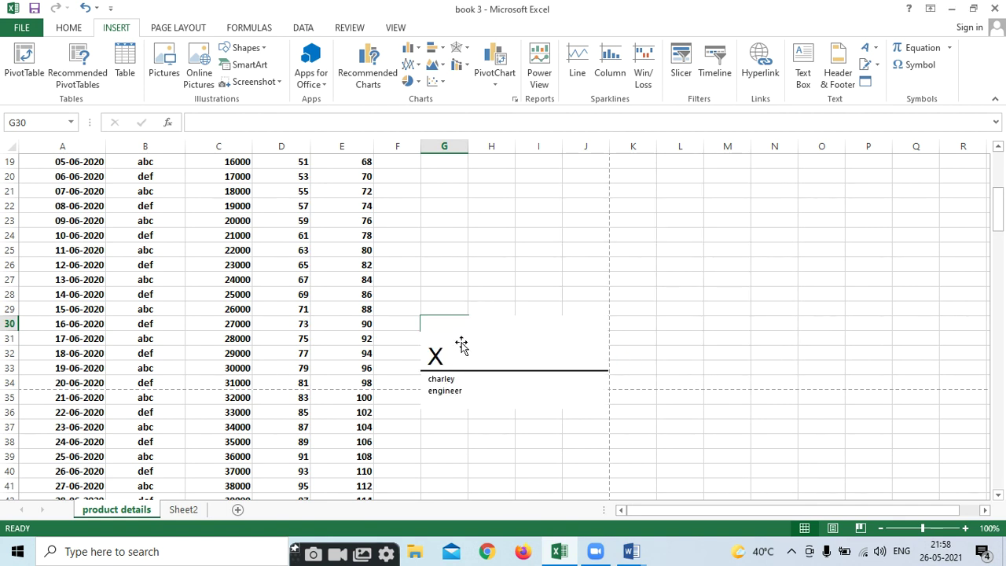
Step: Move the signature line to column A over rows 28–34
mouse_move(462, 330)
mouse_down()
mouse_move(572, 236)
mouse_move(36, 306)
mouse_up()
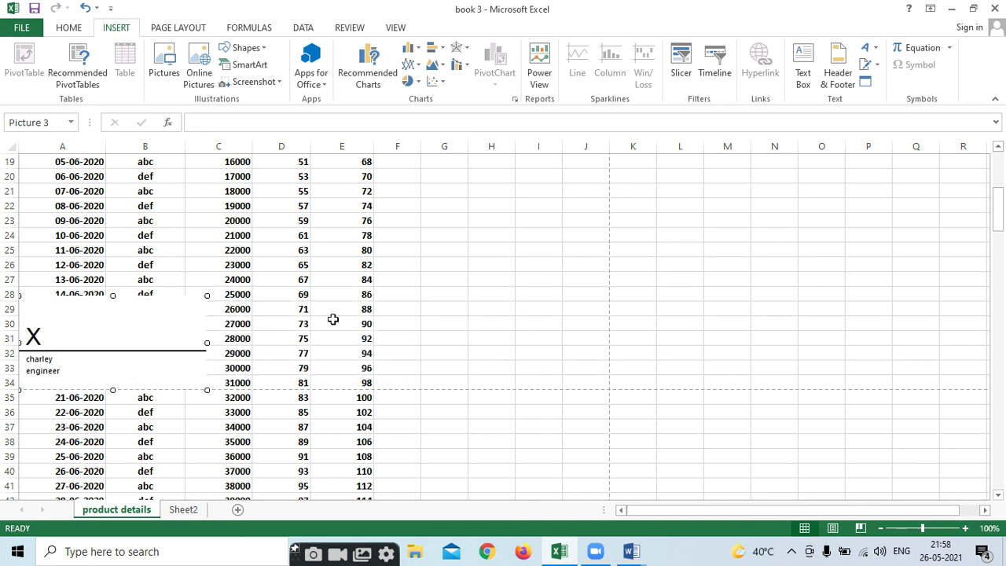
click(446, 320)
click(114, 316)
key(ctrl+p)
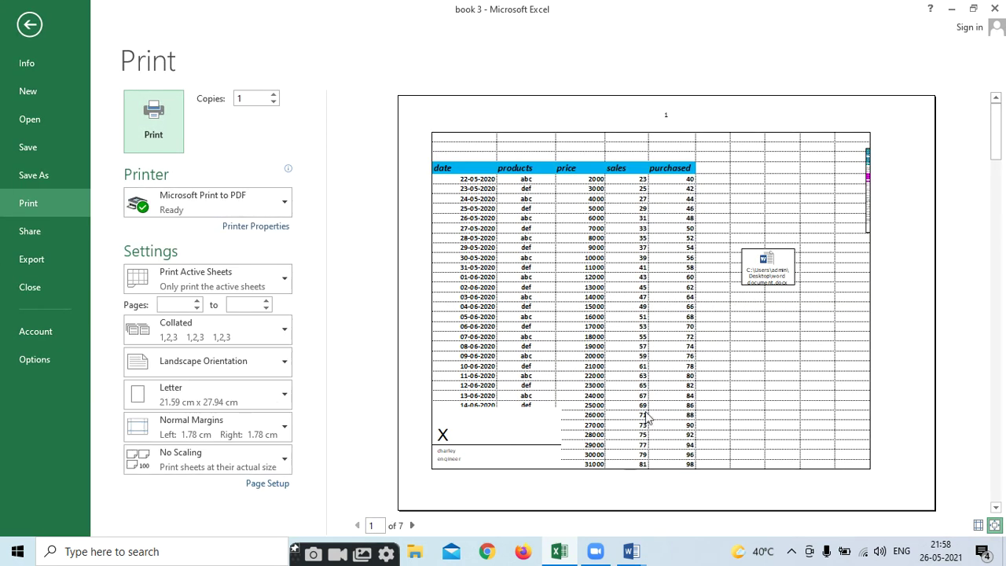
Step: Check page 1 in print preview, then go back to the product details worksheet
click(524, 425)
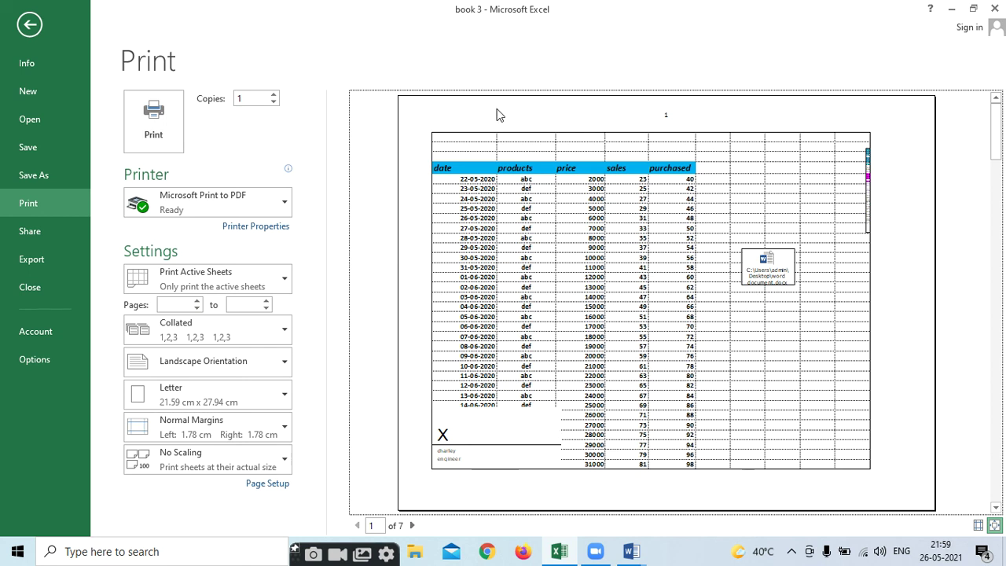
click(34, 32)
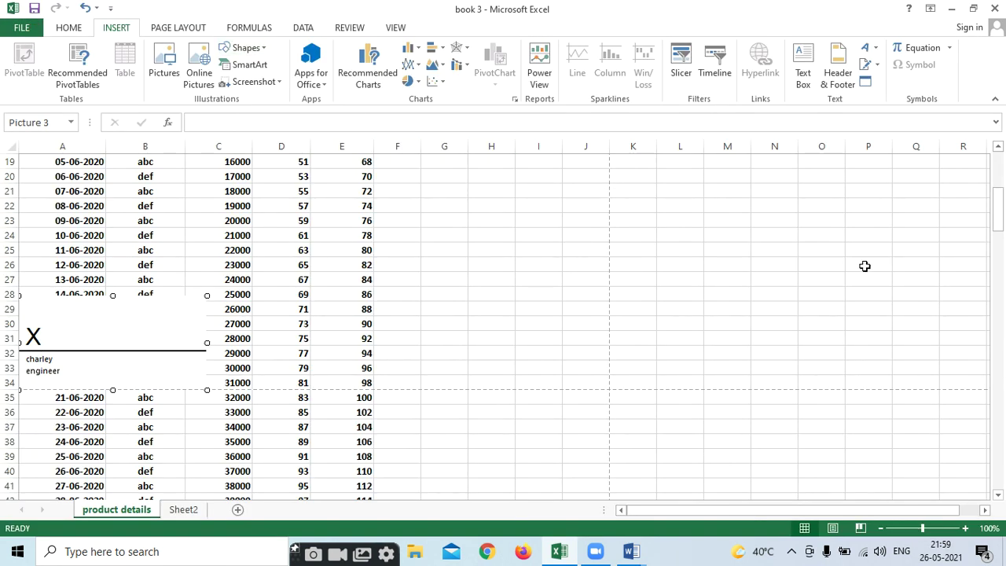
click(792, 551)
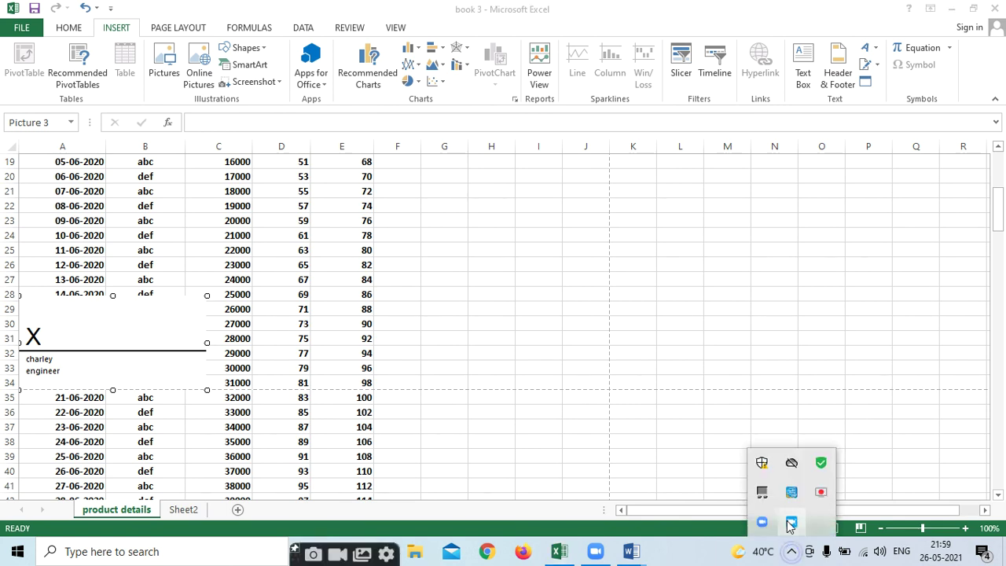